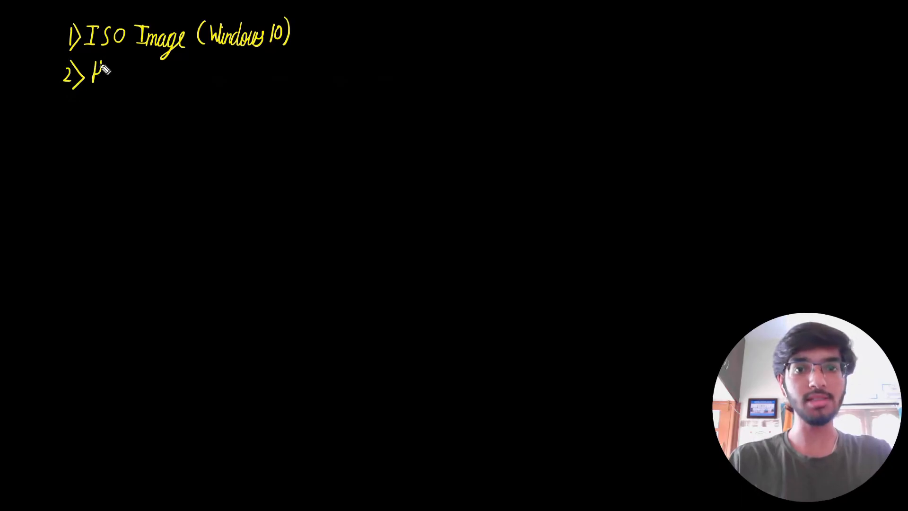
- Finish writing 'Hypervisor' with the yellow pen and start the '(VMware' note after it
left_click(149, 65)
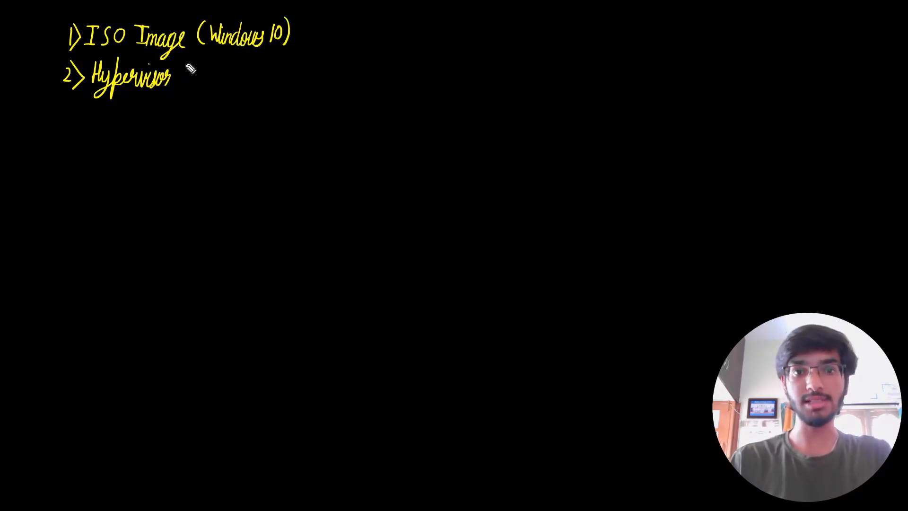
mouse_move(187, 67)
left_mouse_down()
mouse_move(203, 84)
mouse_move(330, 70)
mouse_move(336, 85)
mouse_move(365, 77)
mouse_move(325, 69)
mouse_move(418, 85)
left_mouse_up()
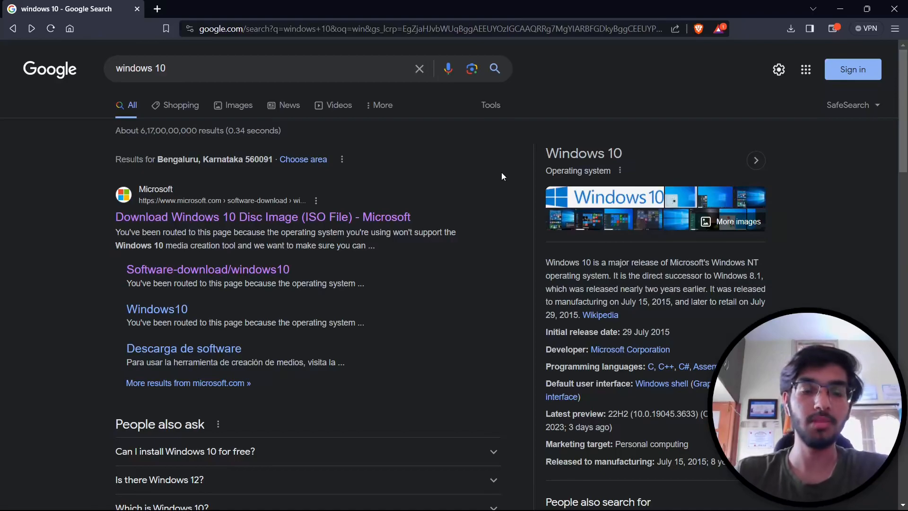
- Download MediaCreationTool22H2.exe from Microsoft's Windows 10 page and run it past SmartScreen
left_click(350, 219)
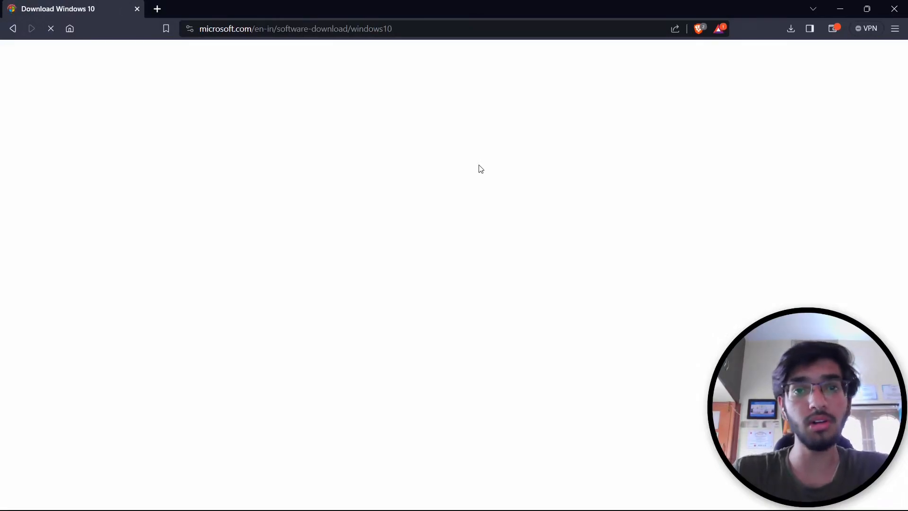
scroll(480, 169, "down", 10)
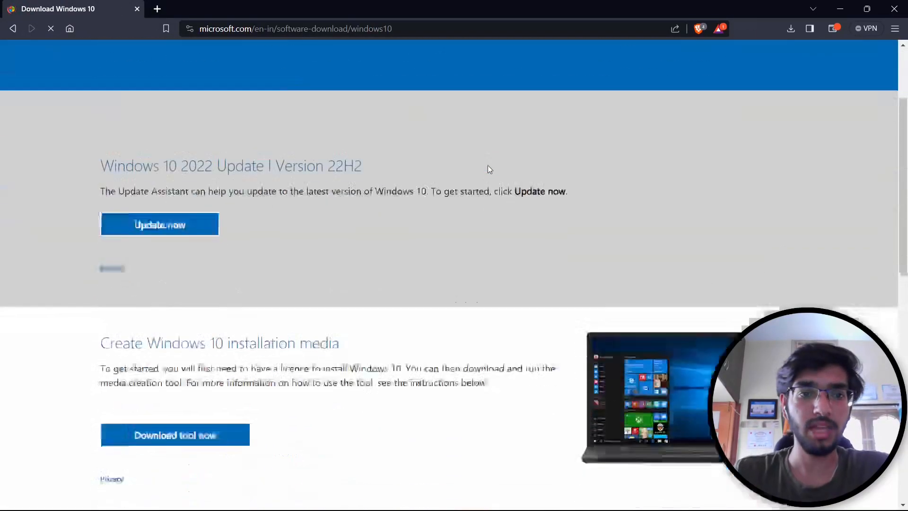
left_click(167, 278)
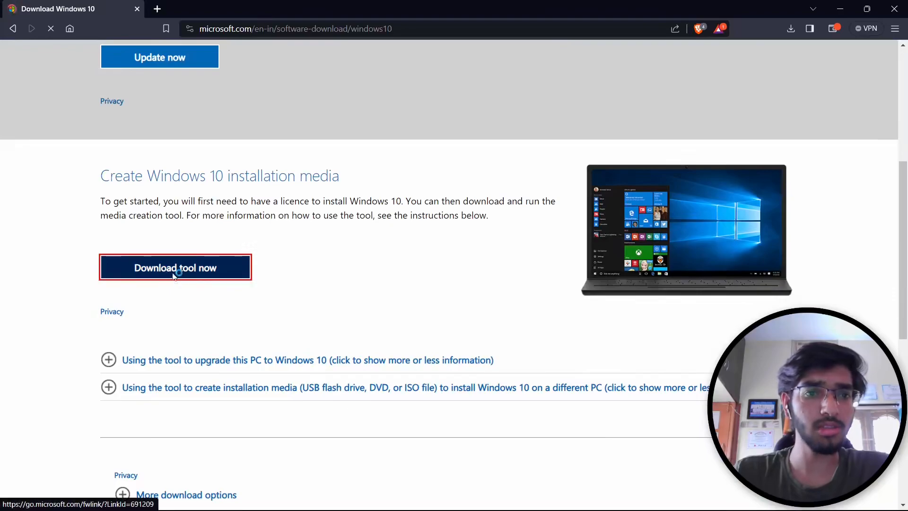
left_click(348, 265)
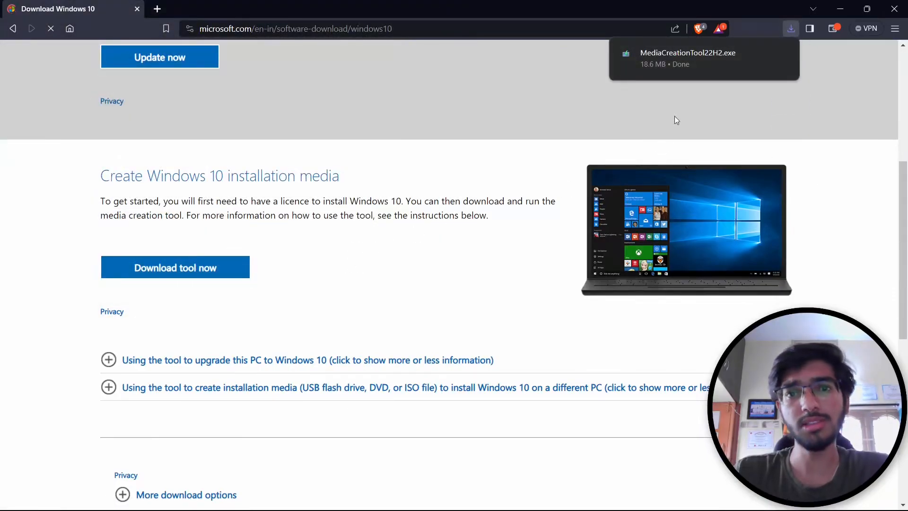
left_click(697, 67)
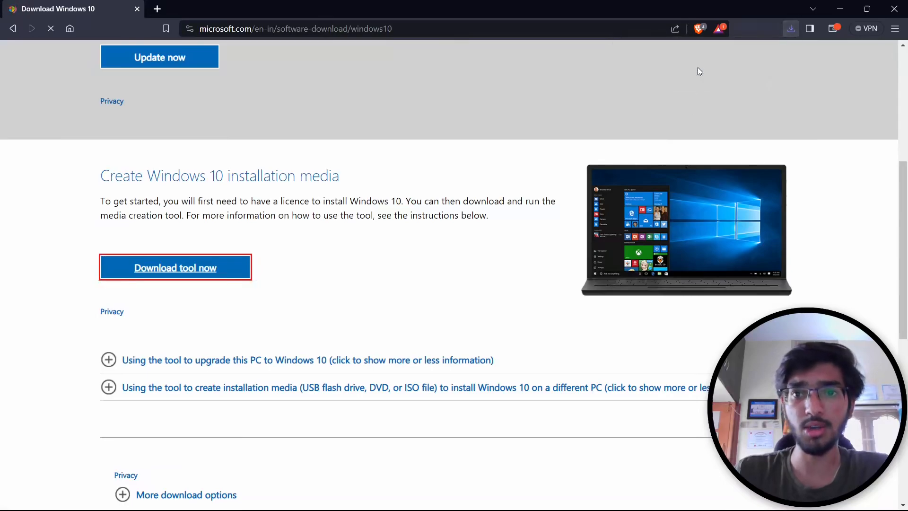
left_click(510, 373)
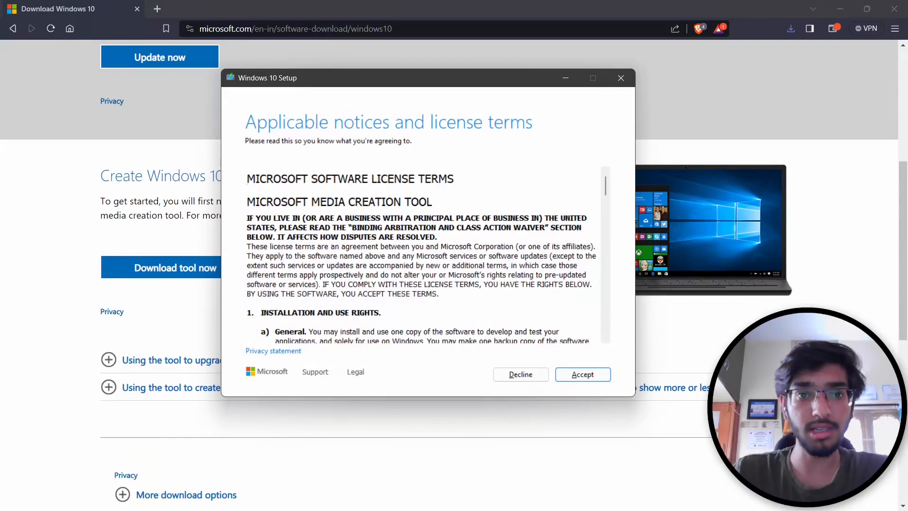
- Accept the license terms and choose to create installation media for another PC
left_click(584, 375)
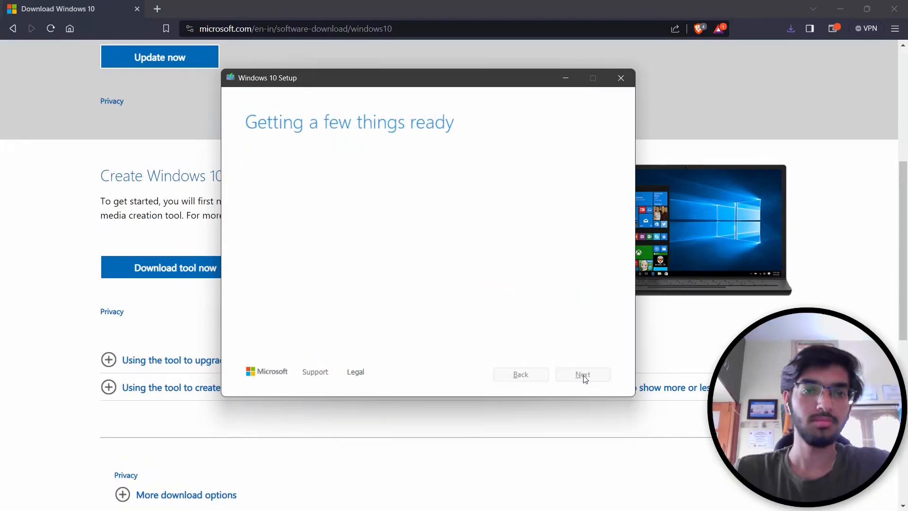
left_click(324, 184)
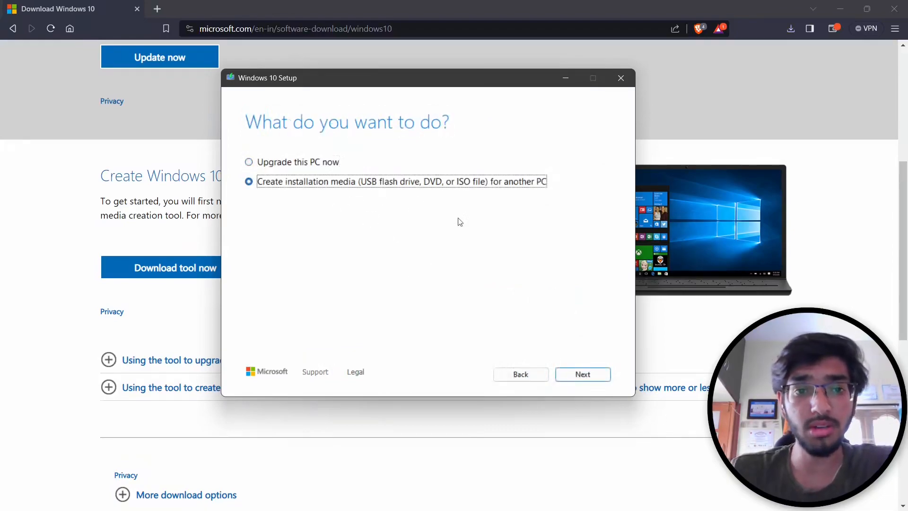
left_click(587, 375)
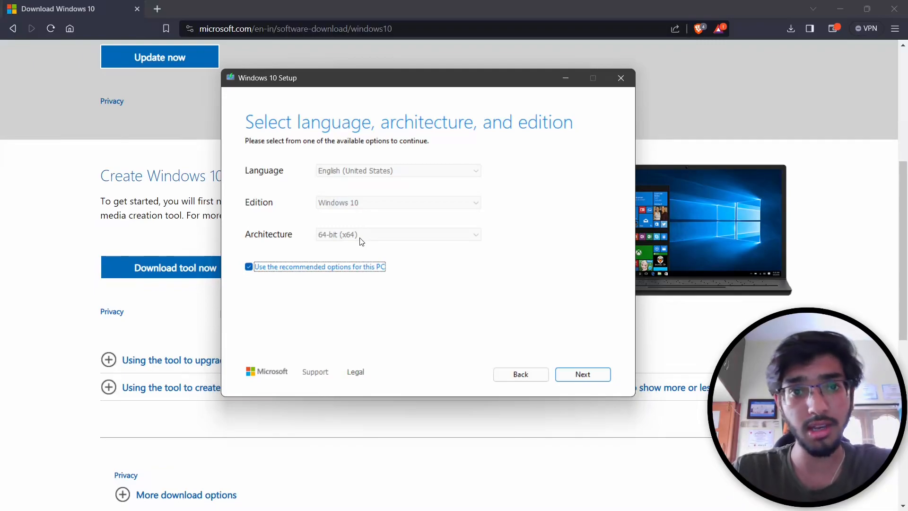
key("super+i")
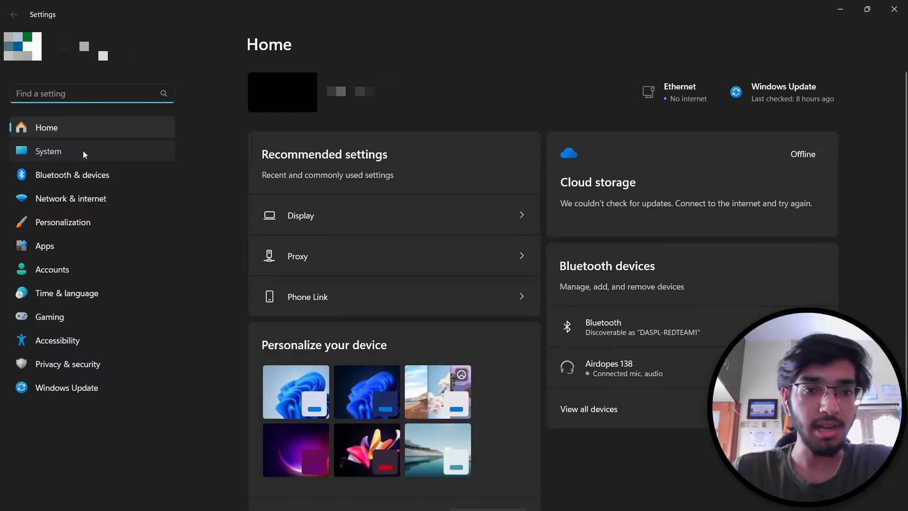
left_click(83, 150)
scroll(347, 376, "down", 5)
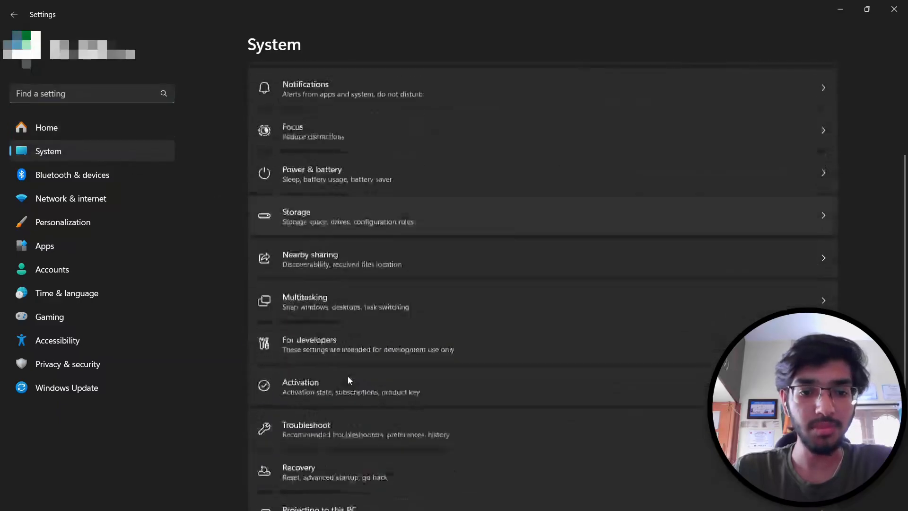
left_click(354, 475)
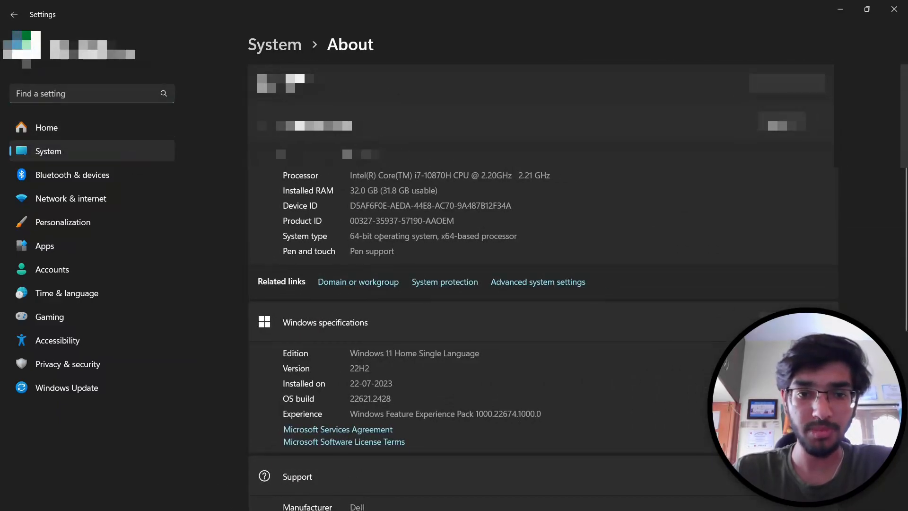
left_click(894, 9)
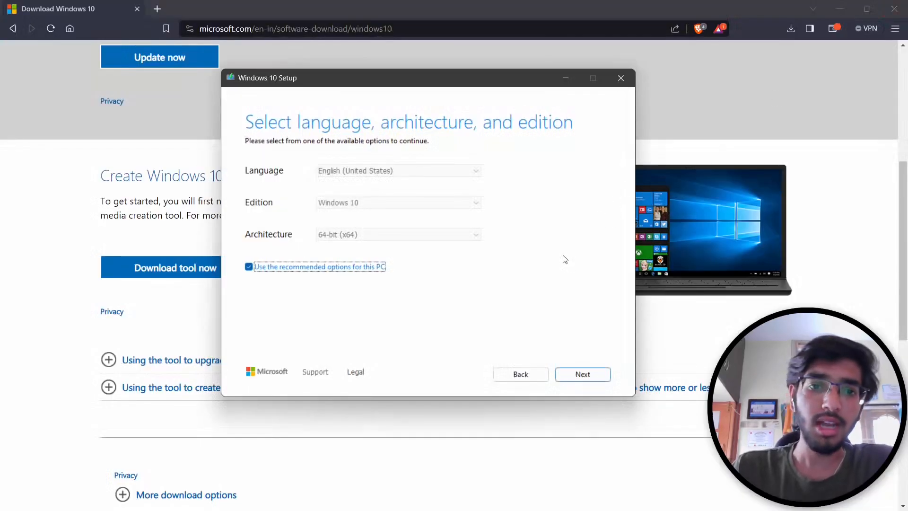
- Keep the recommended options and save Windows 10 as an ISO named 'Windows 10' in Downloads
left_click(595, 374)
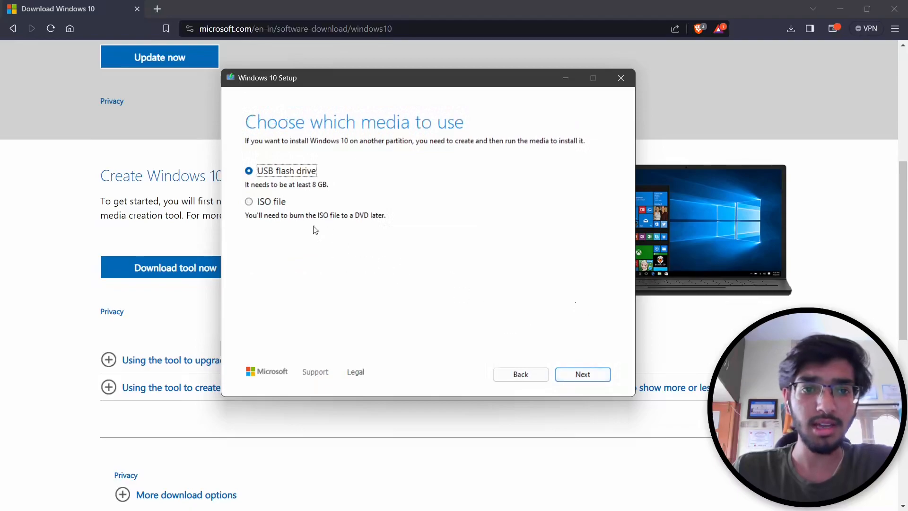
left_click(281, 202)
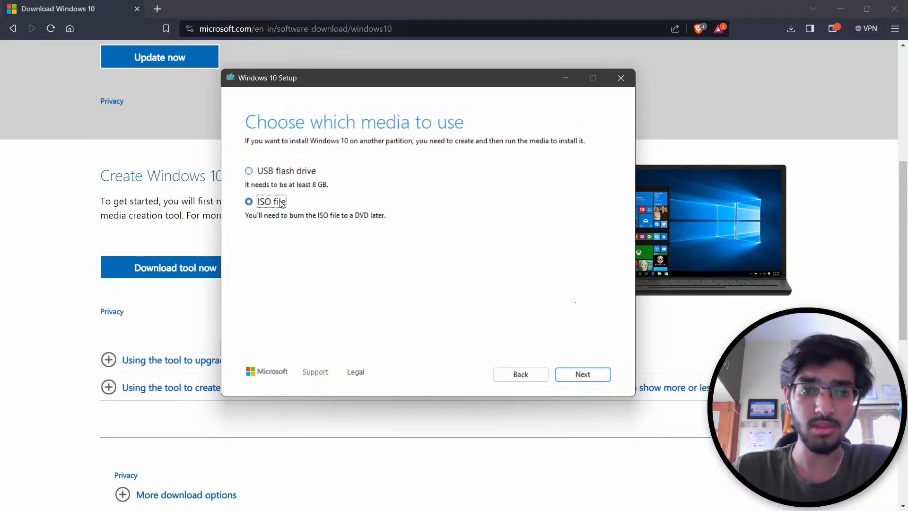
left_click(589, 376)
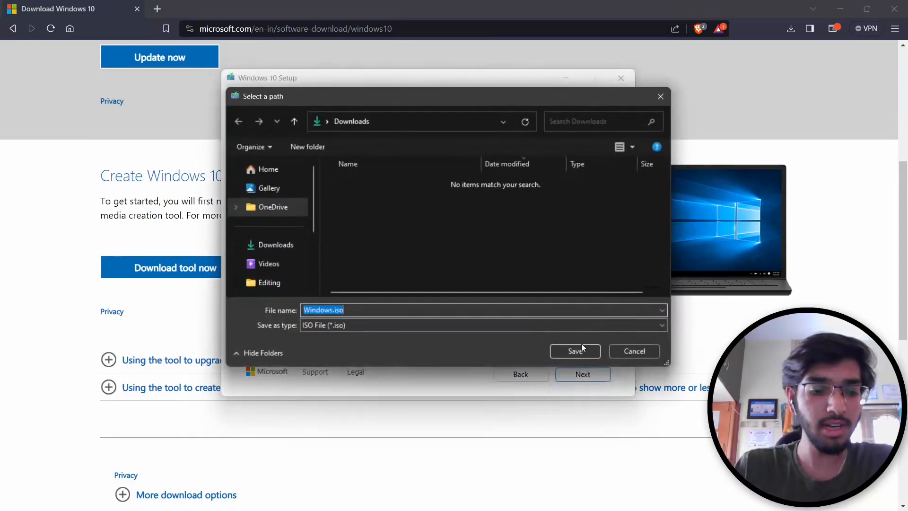
type("Windows 10")
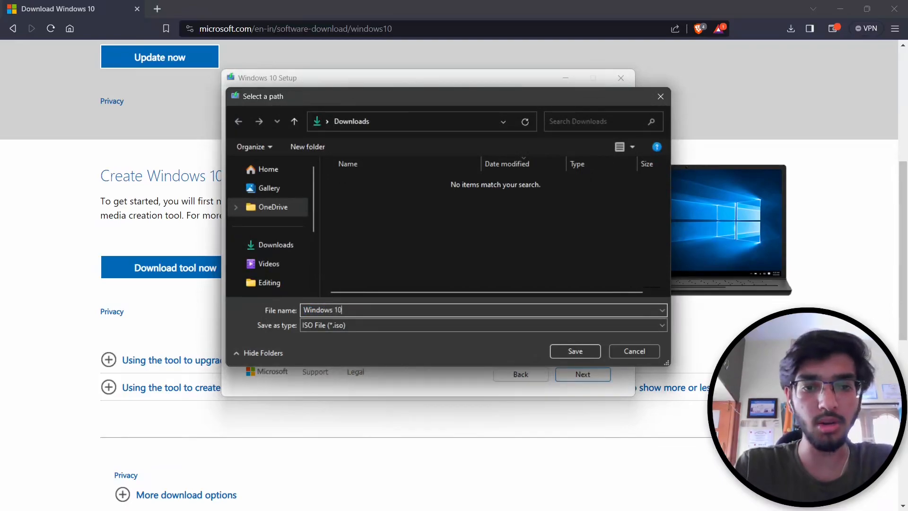
left_click(581, 350)
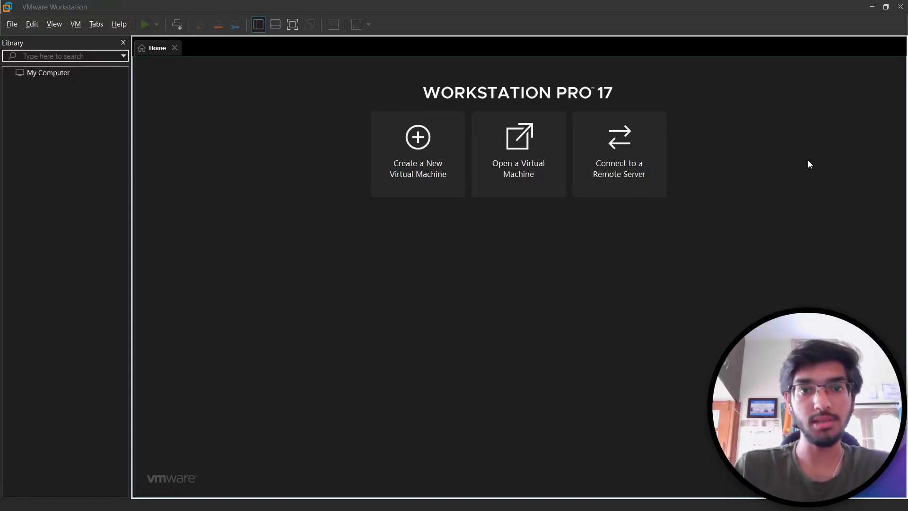
- Start a custom Workstation 17.x virtual machine using the Windows 10.iso installer image
left_click(452, 176)
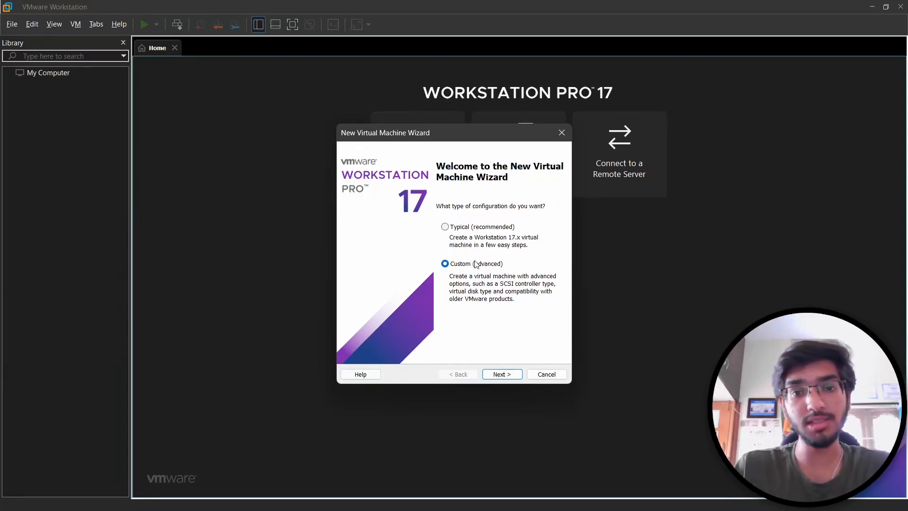
left_click(502, 374)
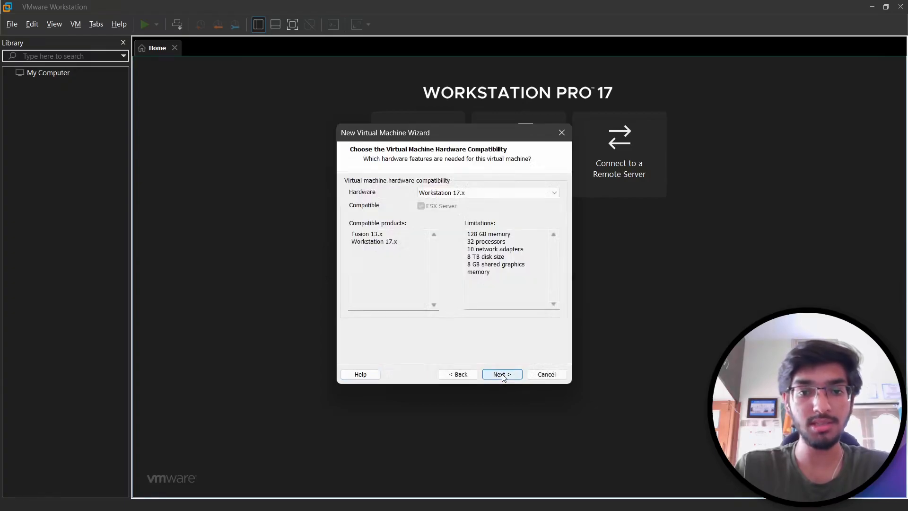
left_click(502, 375)
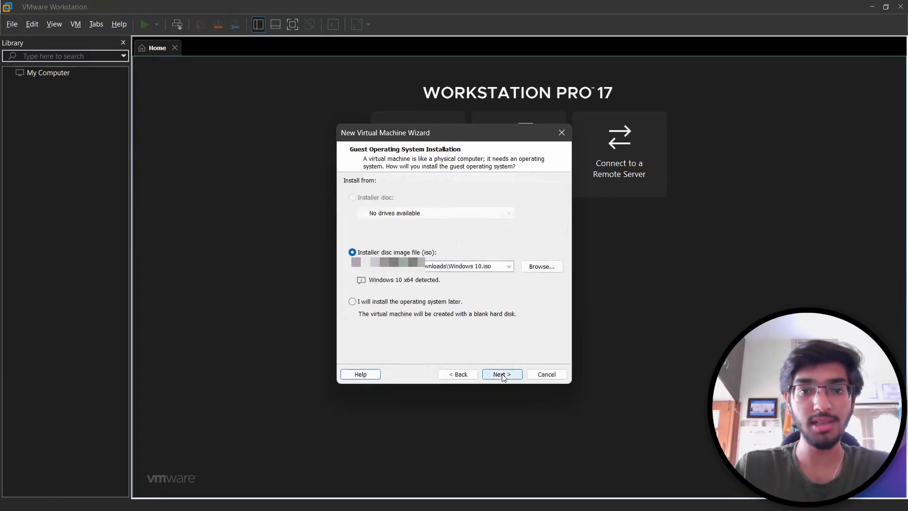
left_click(529, 268)
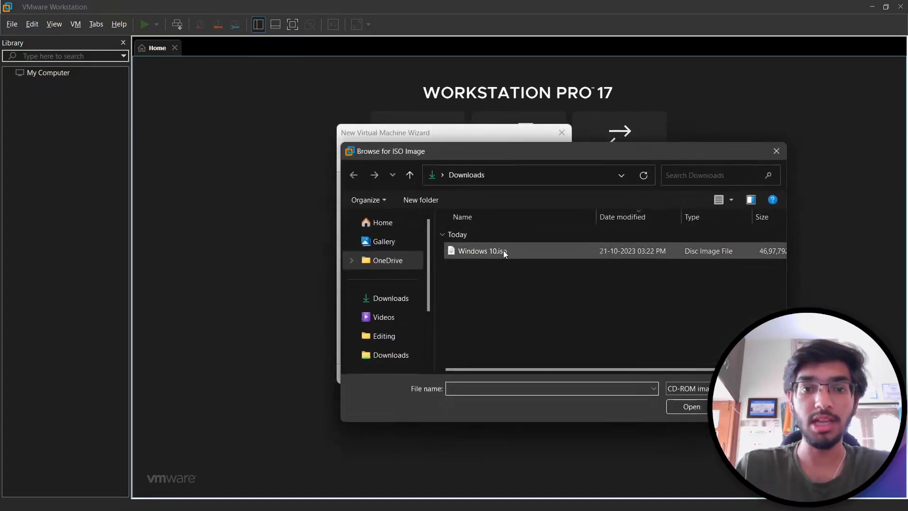
left_click(503, 250)
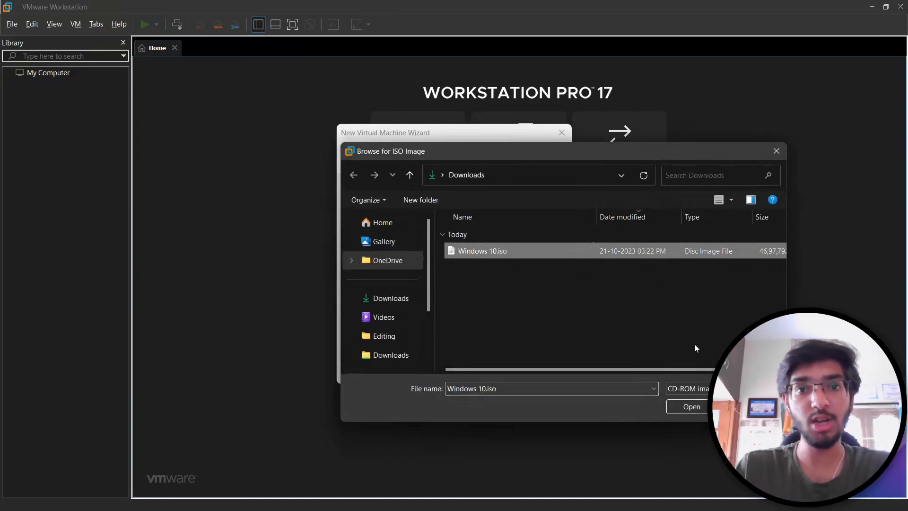
left_click(682, 405)
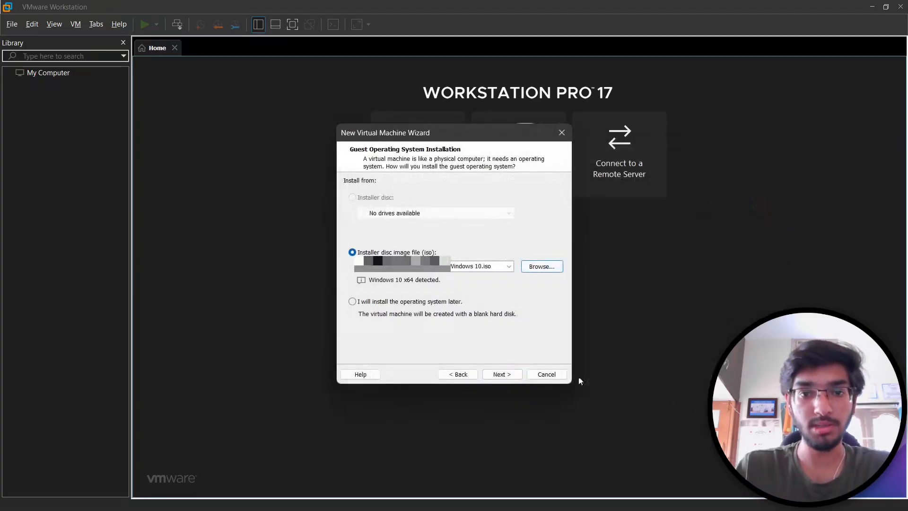
- Name the VM 'Windows 10' and store it in a Windows 10 subfolder on the Desktop
left_click(502, 374)
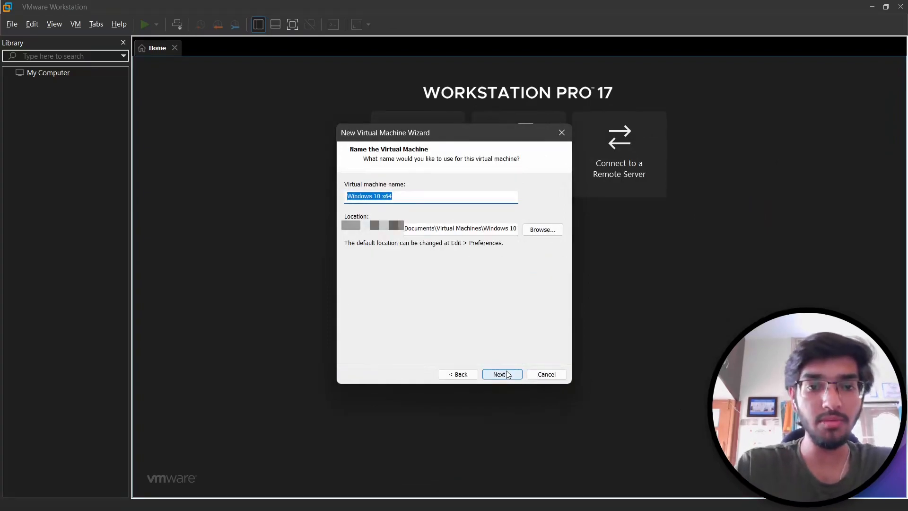
type("Windows 10")
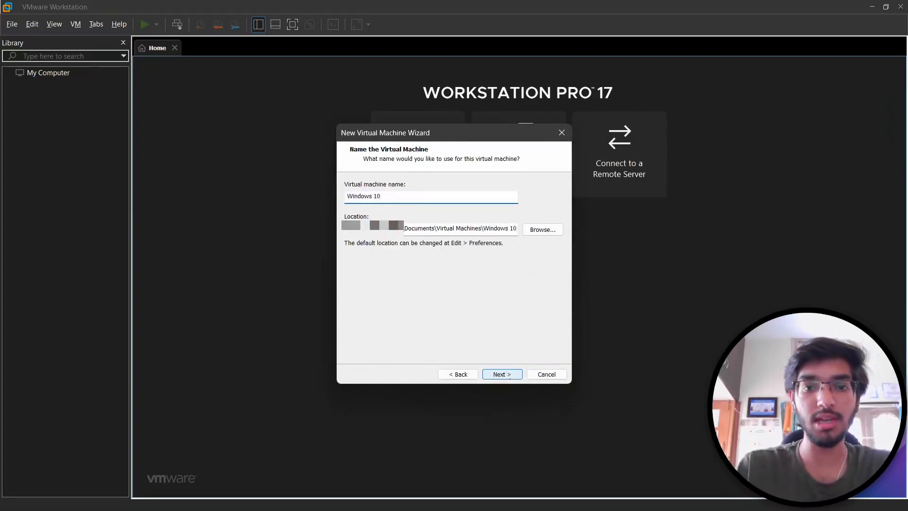
left_click(539, 231)
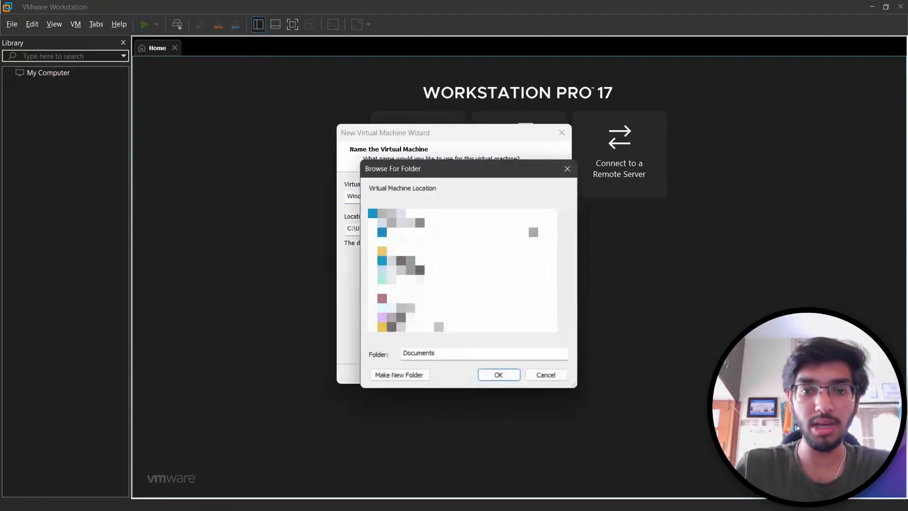
left_click(417, 327)
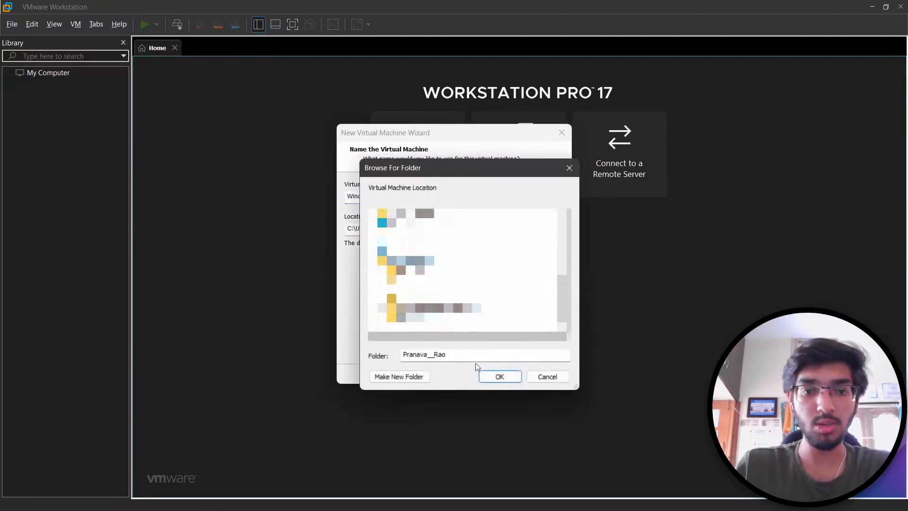
left_click(499, 376)
left_click(490, 227)
type("\\WINdo")
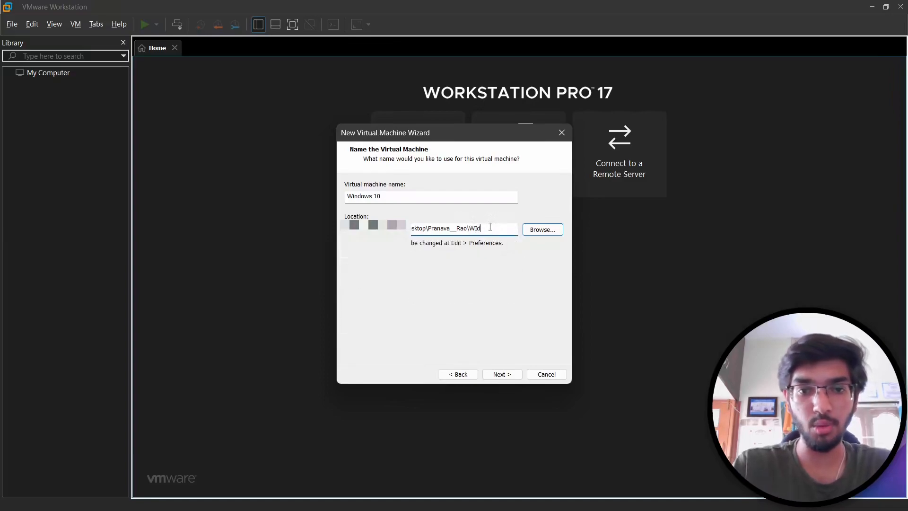
key("BackSpace")
key("BackSpace")
key("BackSpace")
type("indows 10\\")
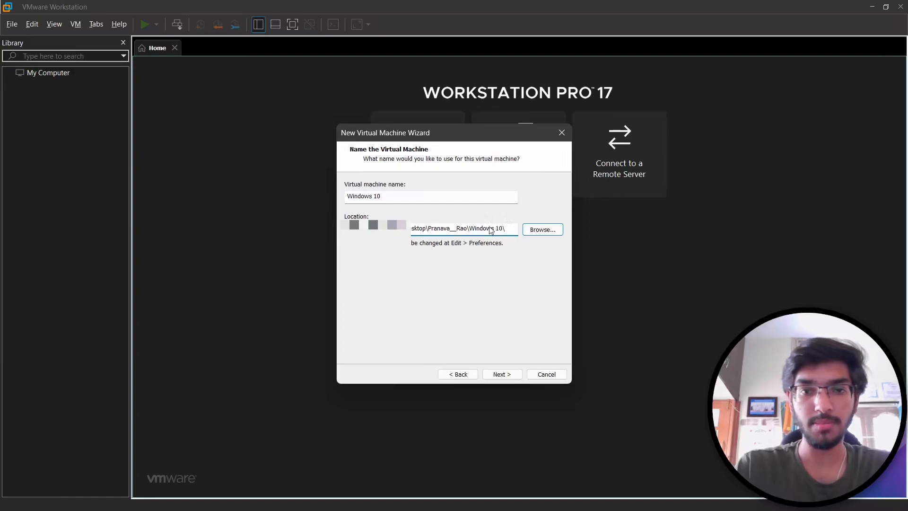
key("Return")
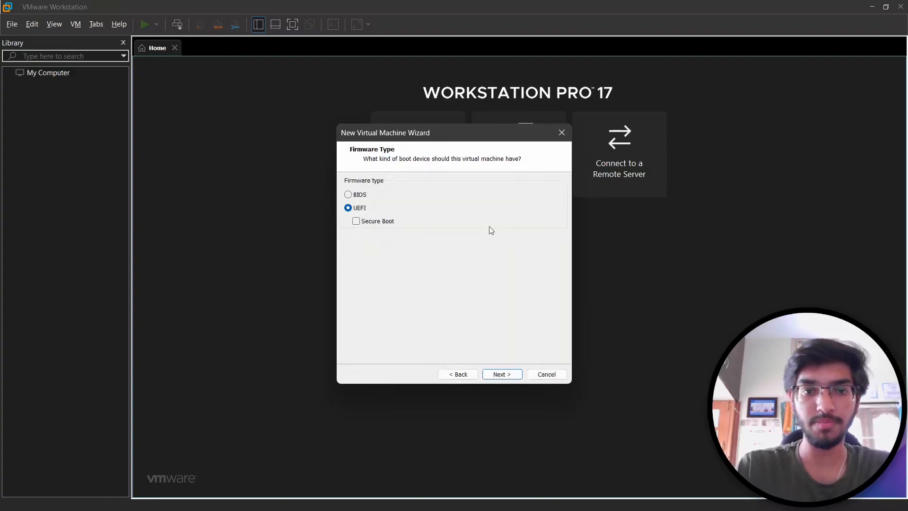
- Use BIOS firmware and keep 2 processors with 1 core each
left_click(362, 197)
left_click(504, 371)
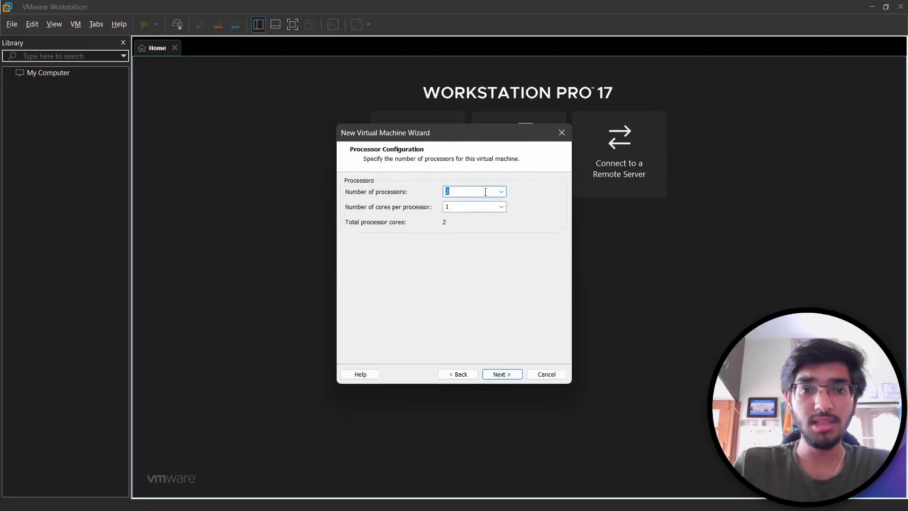
left_click(501, 192)
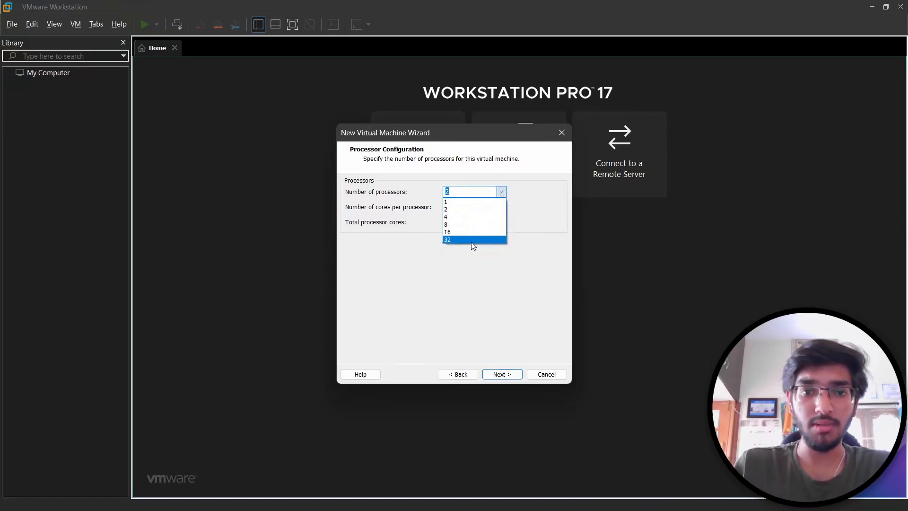
left_click(461, 210)
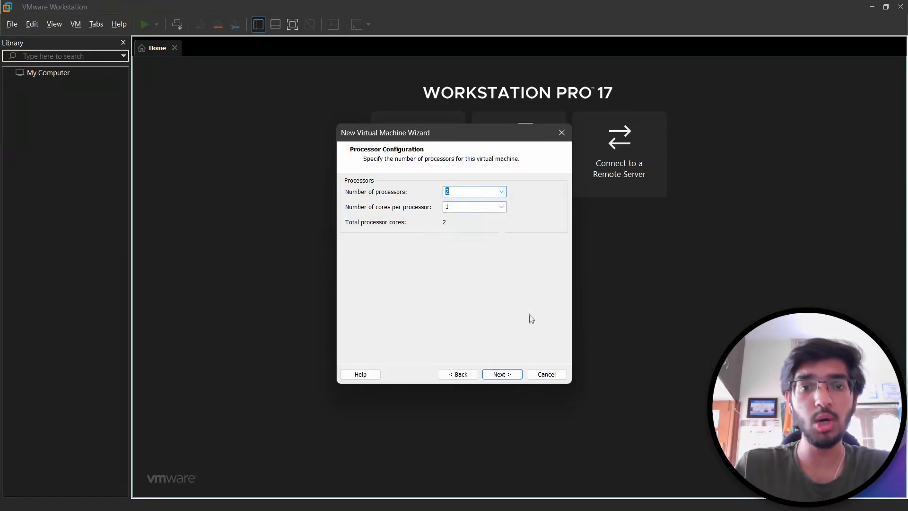
left_click(502, 374)
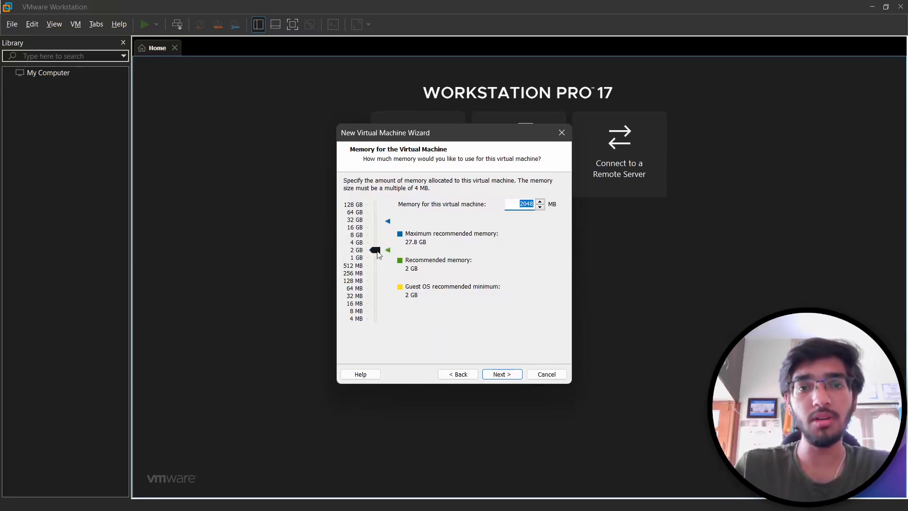
- Give the VM about 4 GB (4388 MB) of memory and no network connection
left_click_drag(378, 255, 378, 242)
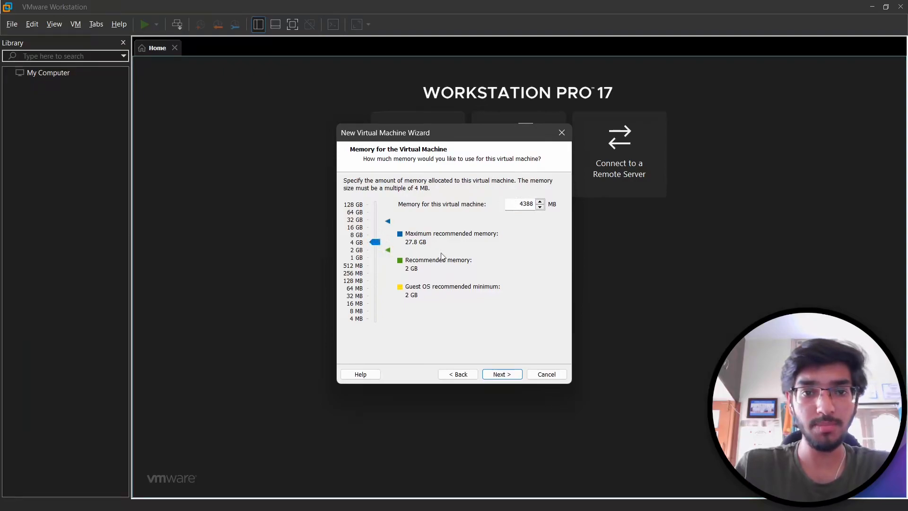
left_click(507, 374)
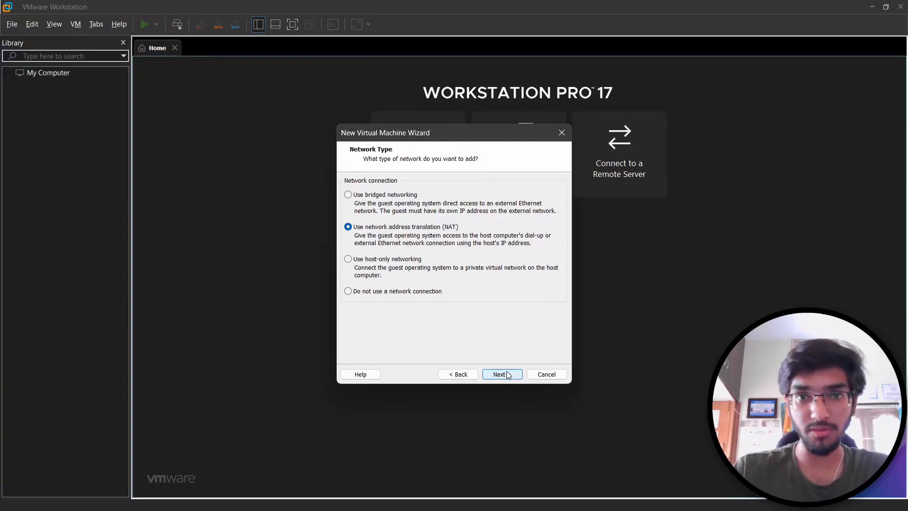
left_click(406, 294)
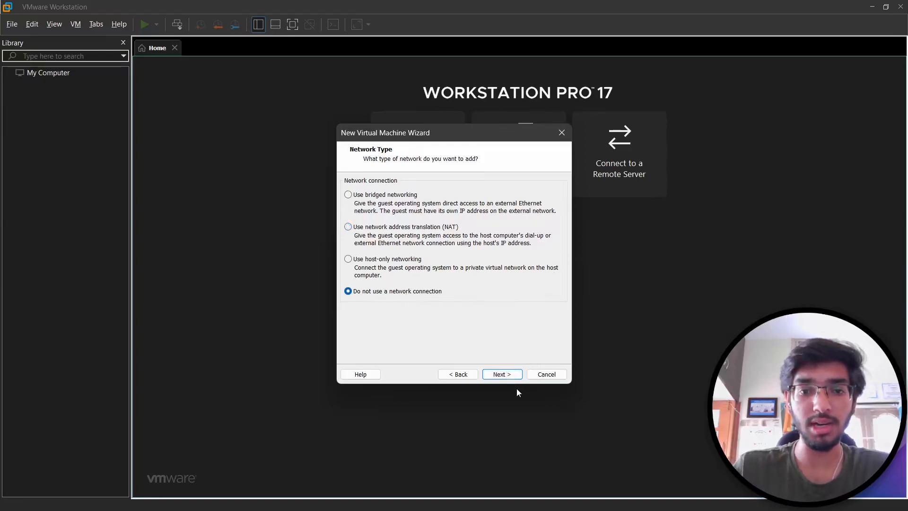
left_click(504, 376)
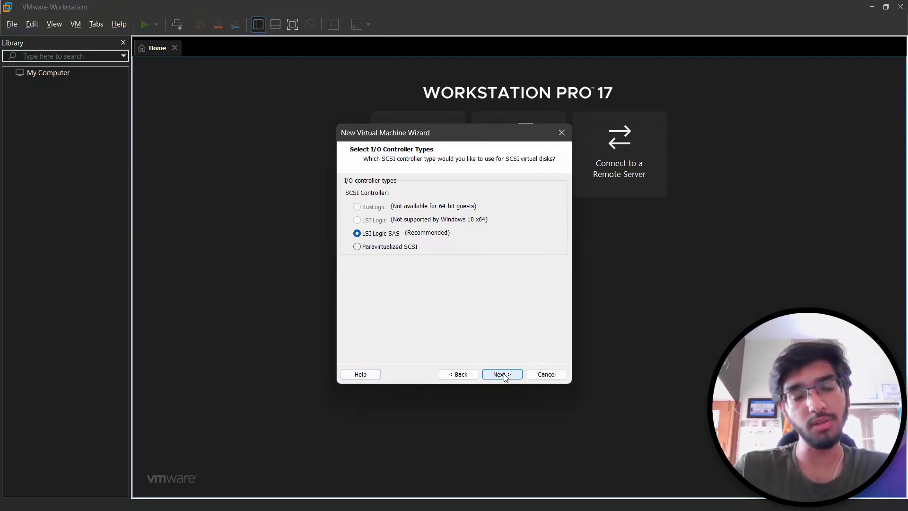
- Keep the LSI Logic SAS controller and NVMe disk type, creating a new virtual disk
left_click(503, 375)
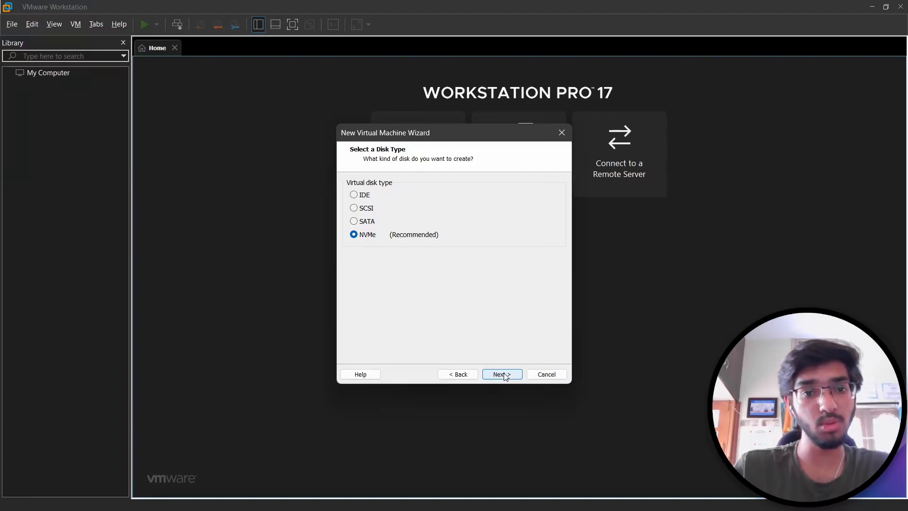
left_click(504, 375)
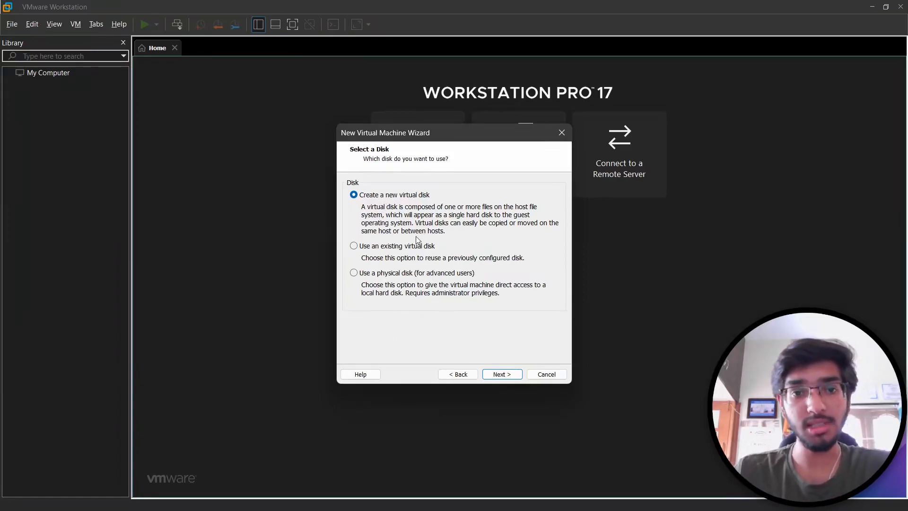
left_click(392, 250)
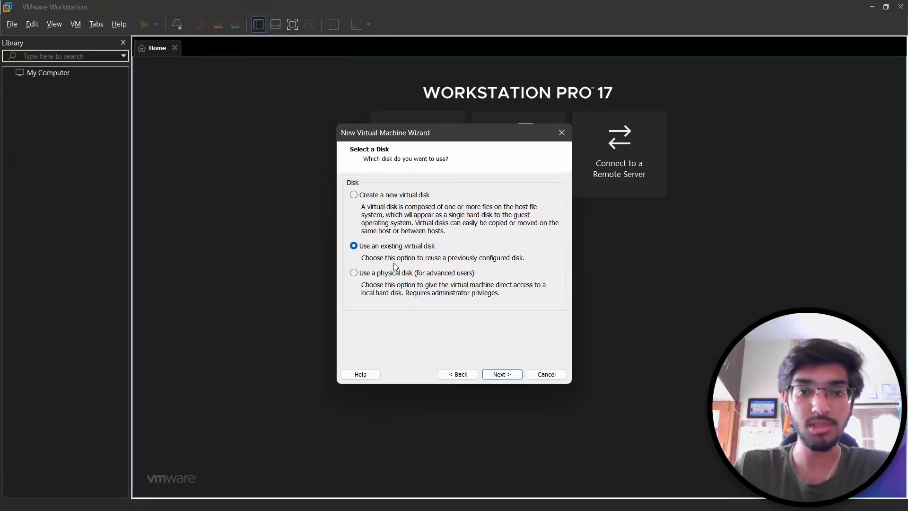
left_click(385, 277)
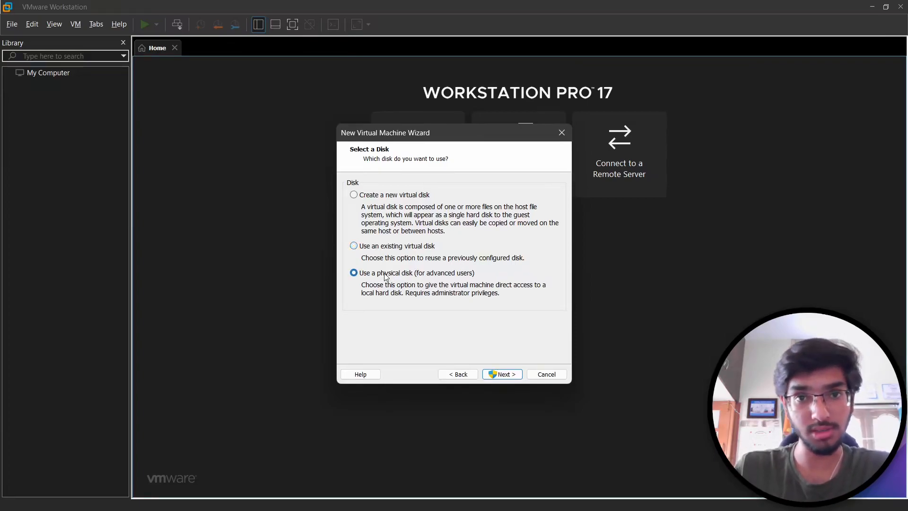
left_click(394, 196)
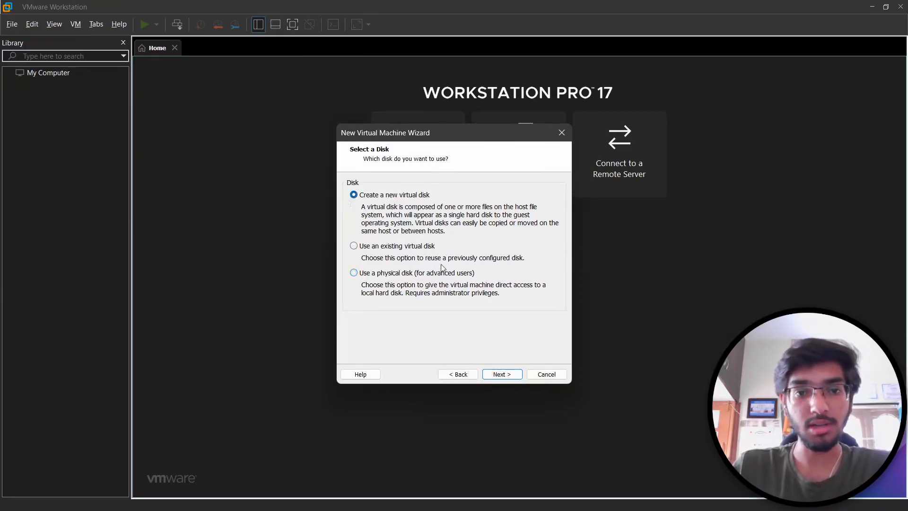
- Make a 60 GB single-file disk named Windows 10.vmdk and finish creating the VM
left_click(494, 375)
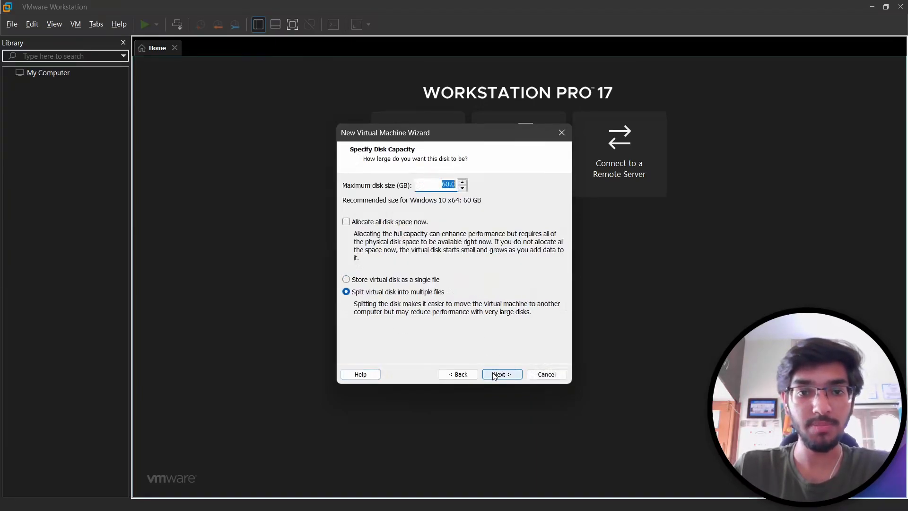
left_click(447, 185)
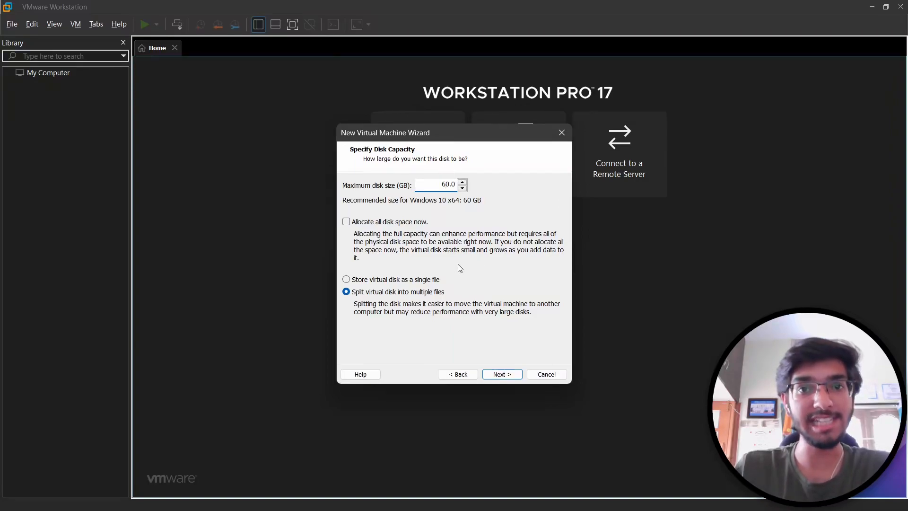
left_click(371, 281)
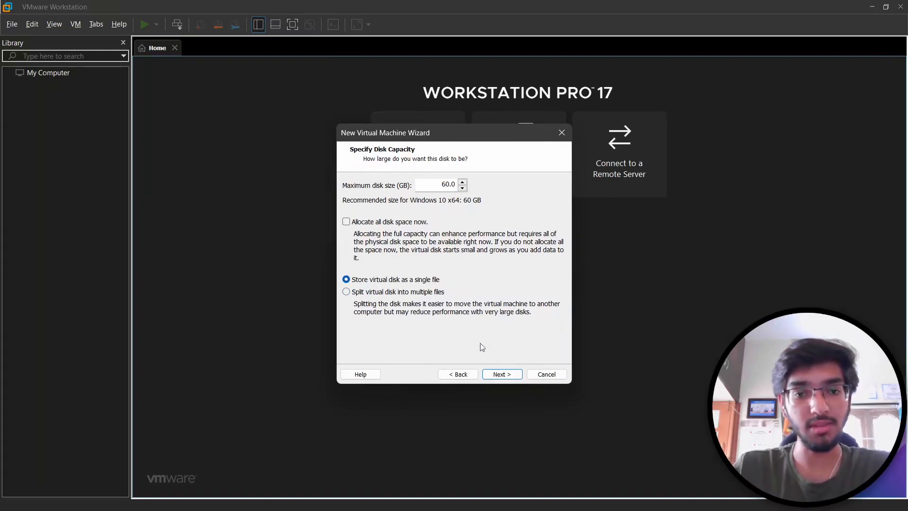
left_click(499, 374)
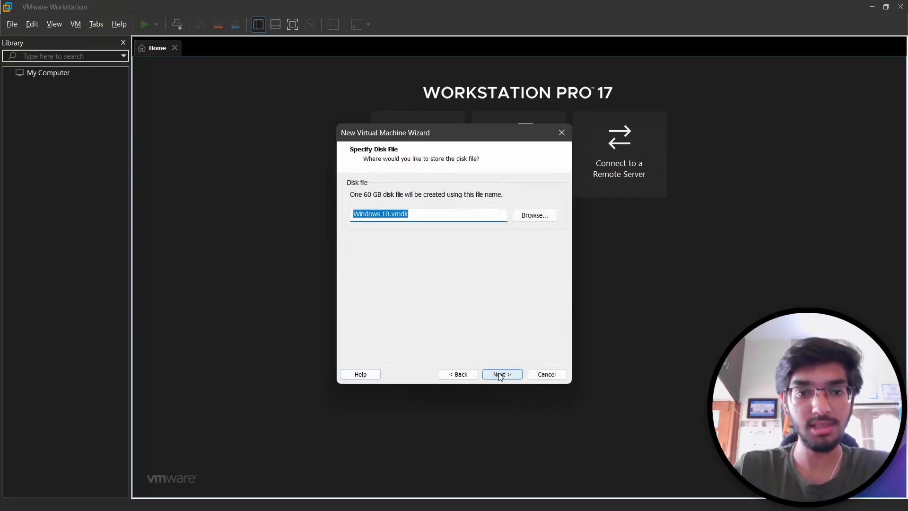
left_click(501, 374)
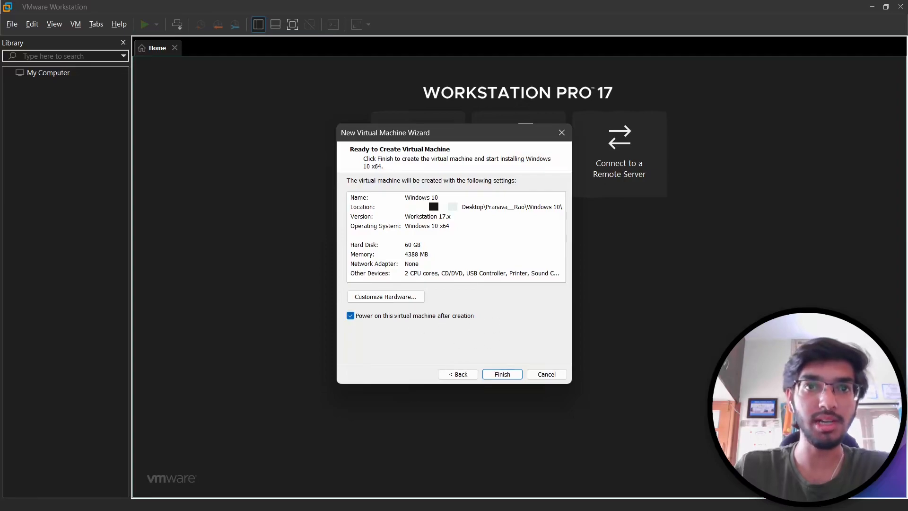
left_click(504, 375)
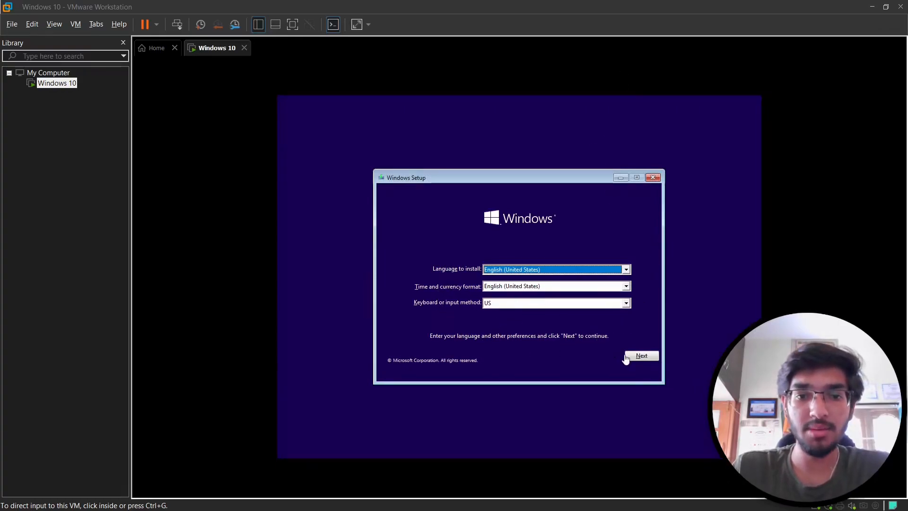
- Begin Windows Setup in English, skip the product key, and pick Windows 10 Pro
left_click(641, 359)
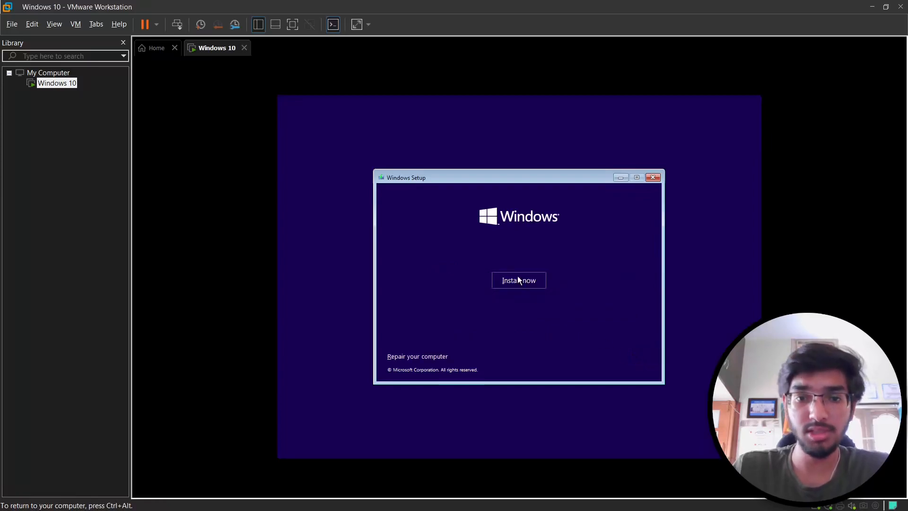
left_click(517, 280)
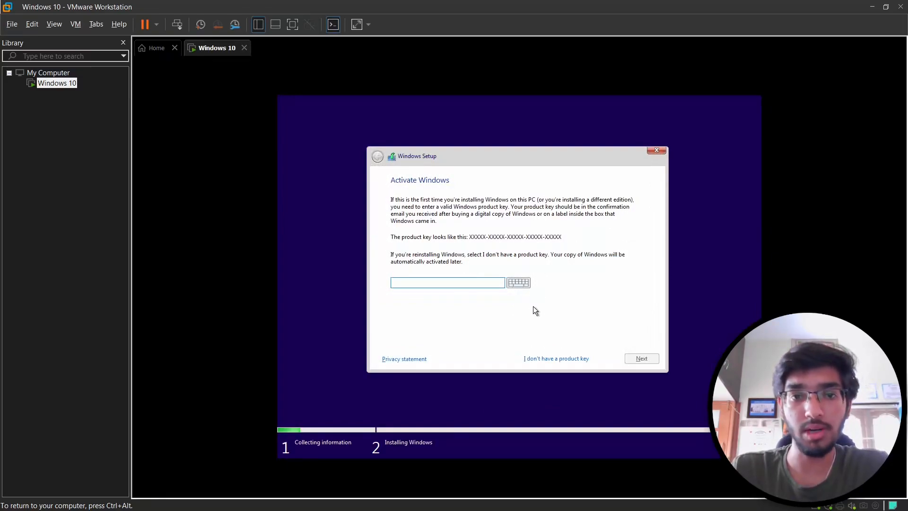
left_click(535, 359)
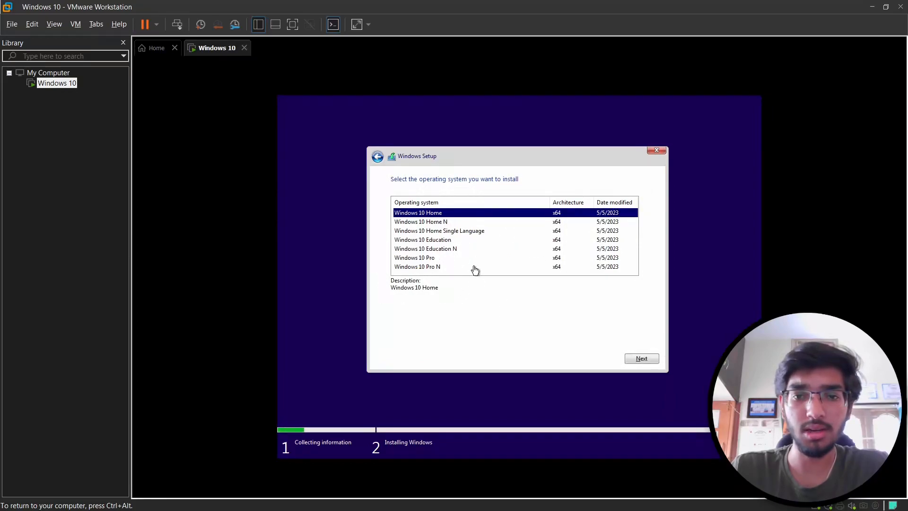
left_click(476, 260)
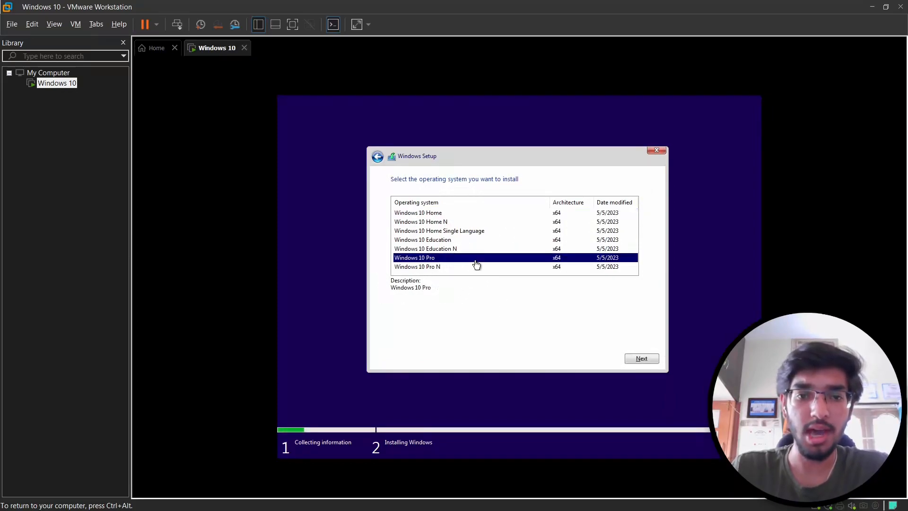
- Accept the Windows license terms and choose the Custom install type
left_click(641, 359)
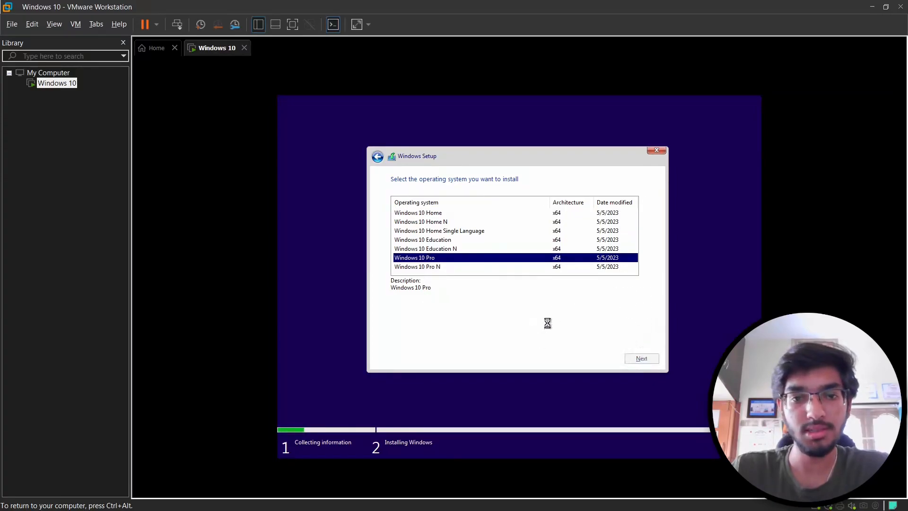
left_click(431, 337)
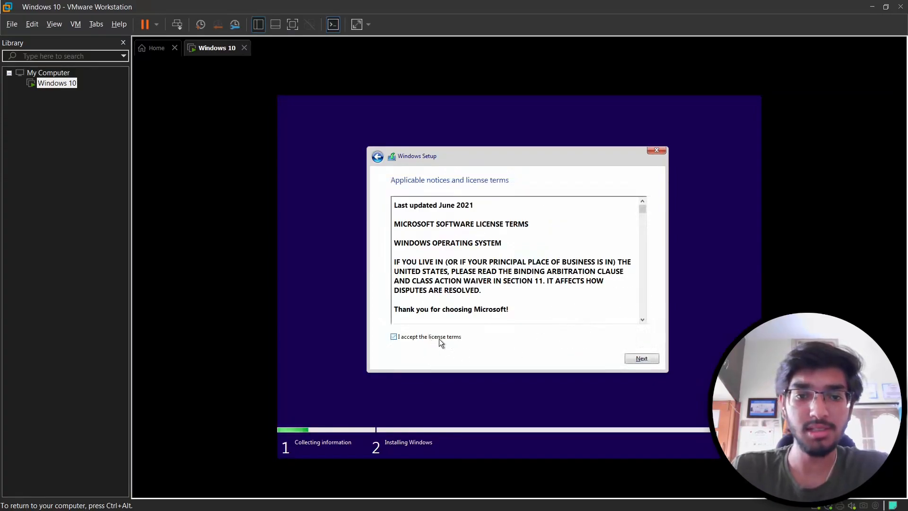
left_click(648, 361)
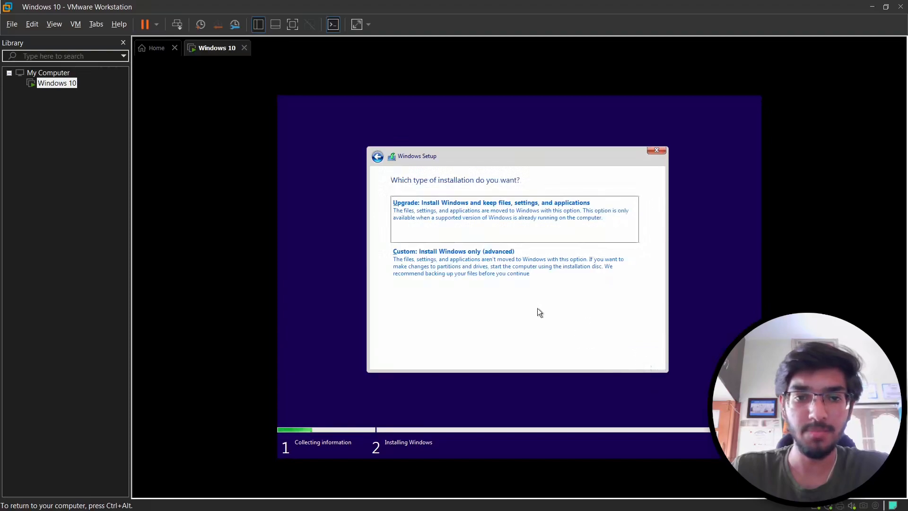
left_click(500, 278)
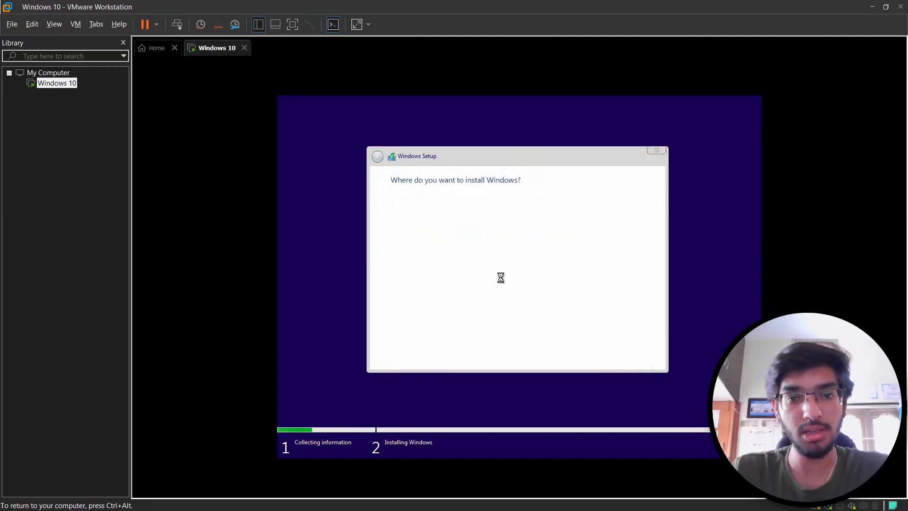
- Install Windows on Drive 0 Unallocated Space, then switch the VM to full screen
left_click(634, 359)
key("ctrl+alt")
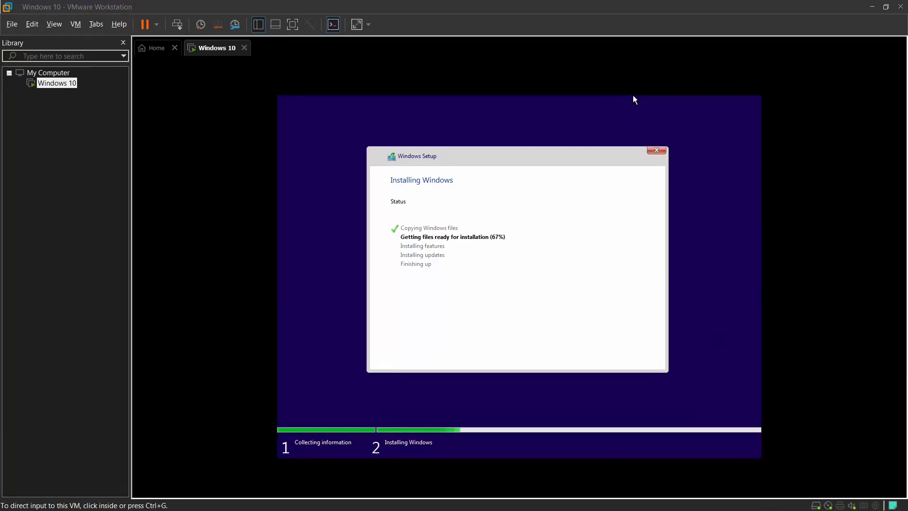
key("ctrl+alt+Return")
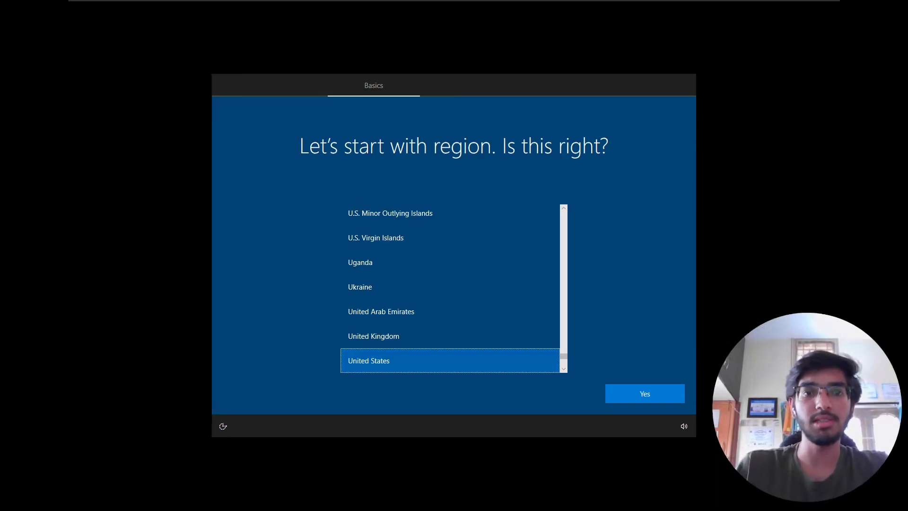
- Set the region to India and the keyboard layout to English (India)
left_click(587, 127)
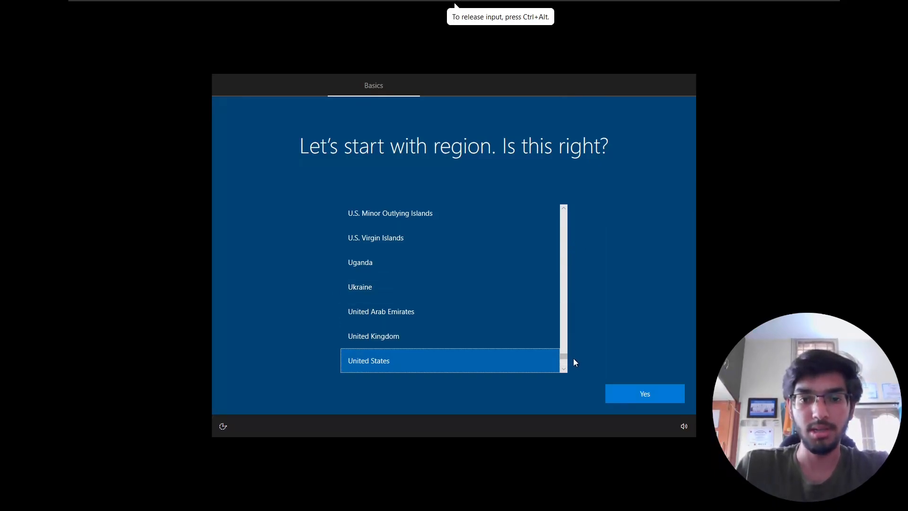
left_click_drag(566, 354, 568, 274)
left_click(410, 252)
left_click(640, 394)
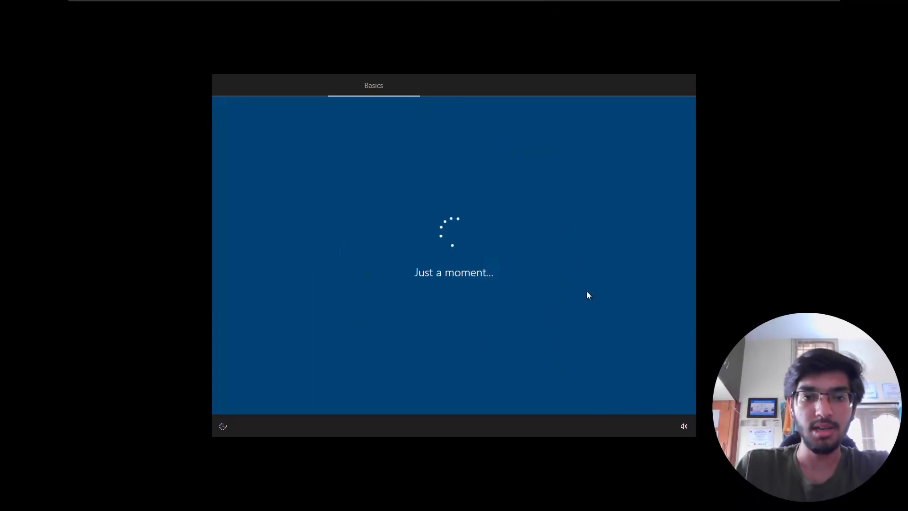
left_click(450, 276)
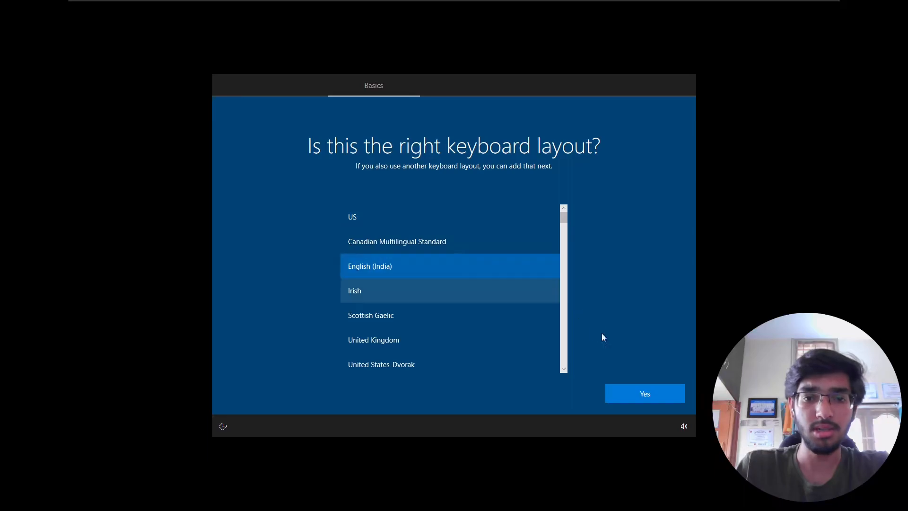
left_click(634, 397)
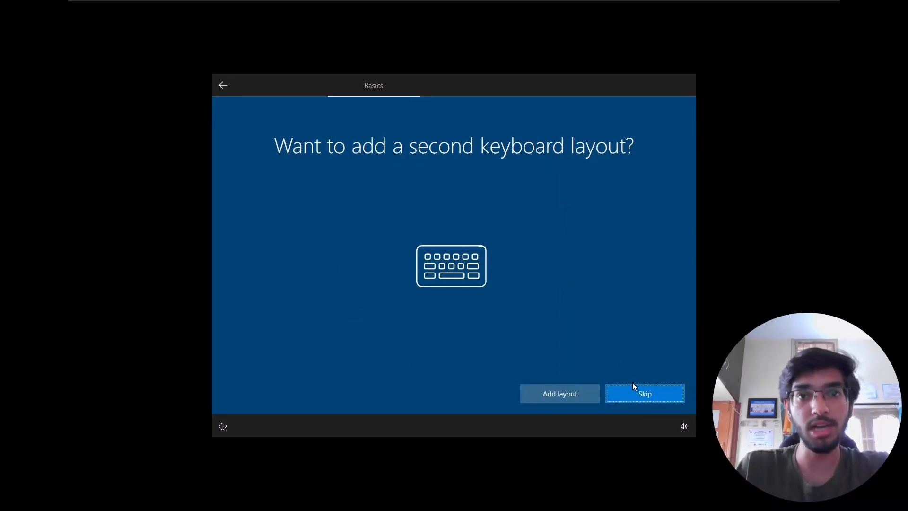
- Skip a second keyboard layout and continue with limited setup without internet
left_click(632, 401)
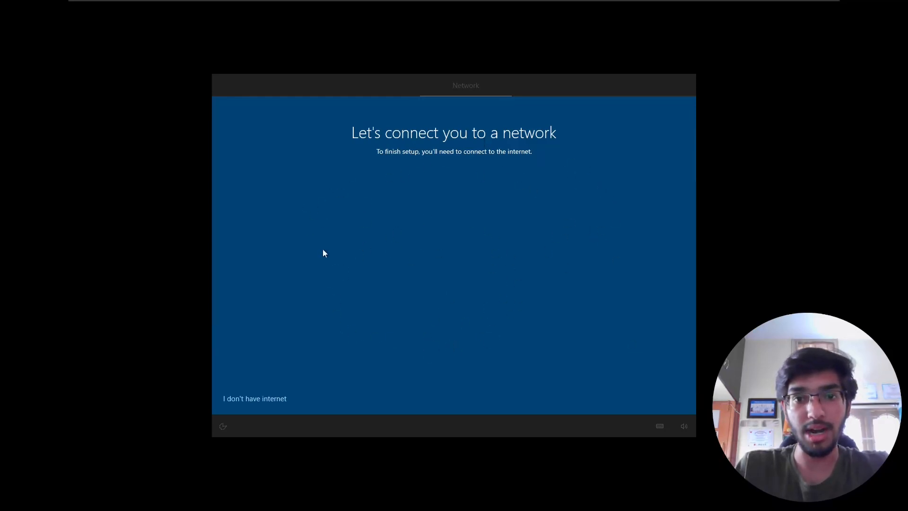
left_click(254, 402)
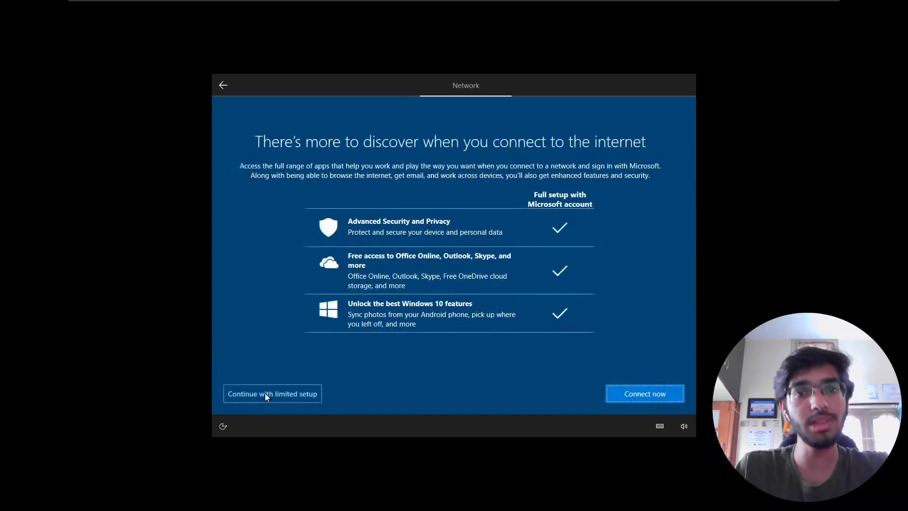
left_click(265, 393)
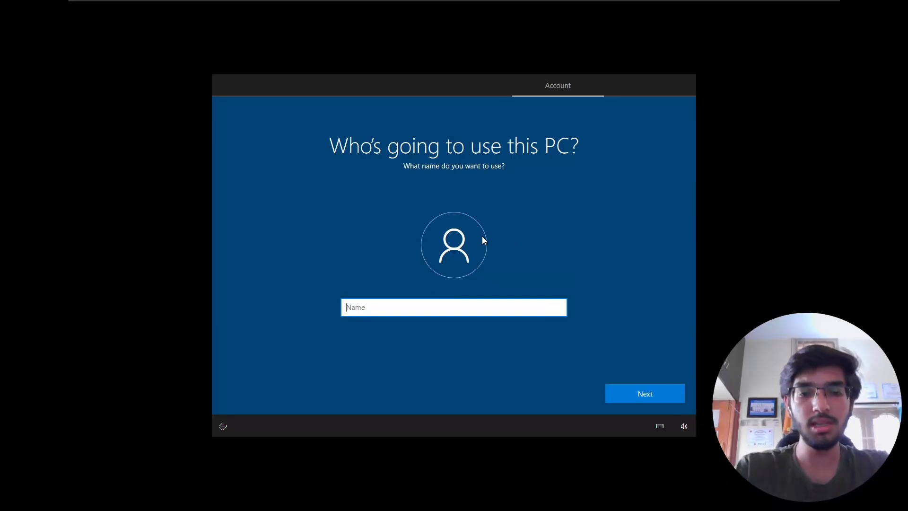
- Create the local account User1 and enter and confirm its password
type("User1")
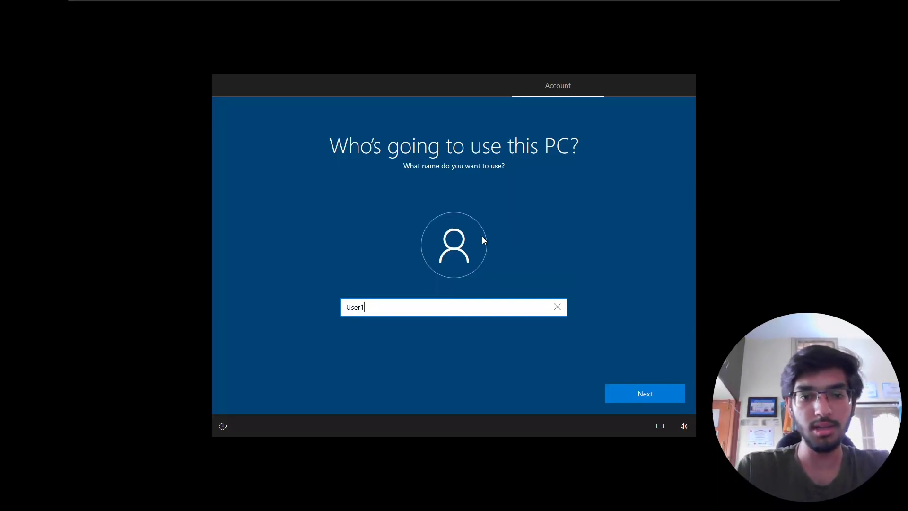
key("Return")
type("••••••••••••")
key("Return")
type("••••••••••••")
key("Return")
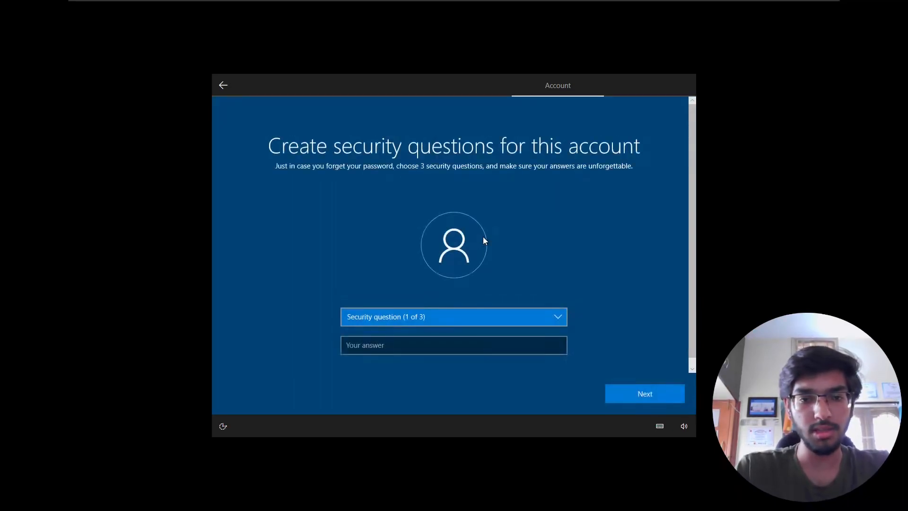
- Answer the first pet, birth city and childhood nickname security questions
key("Down")
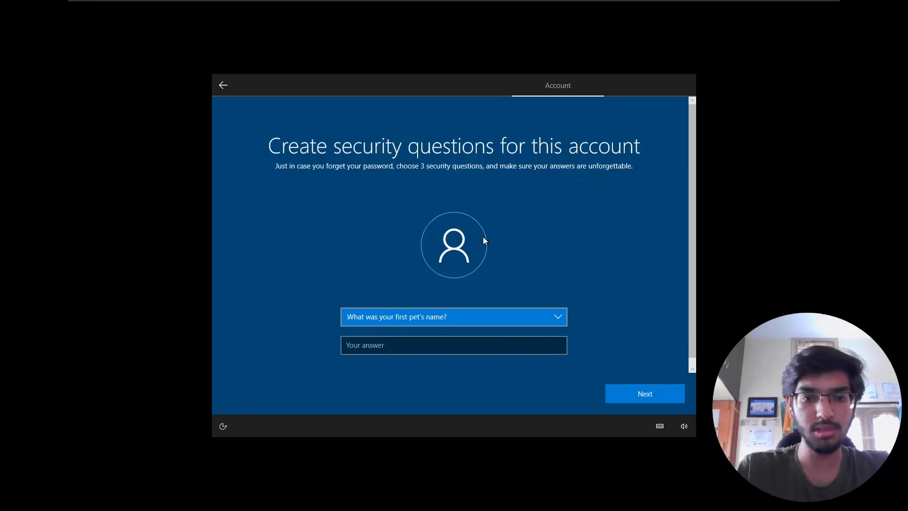
key("Tab")
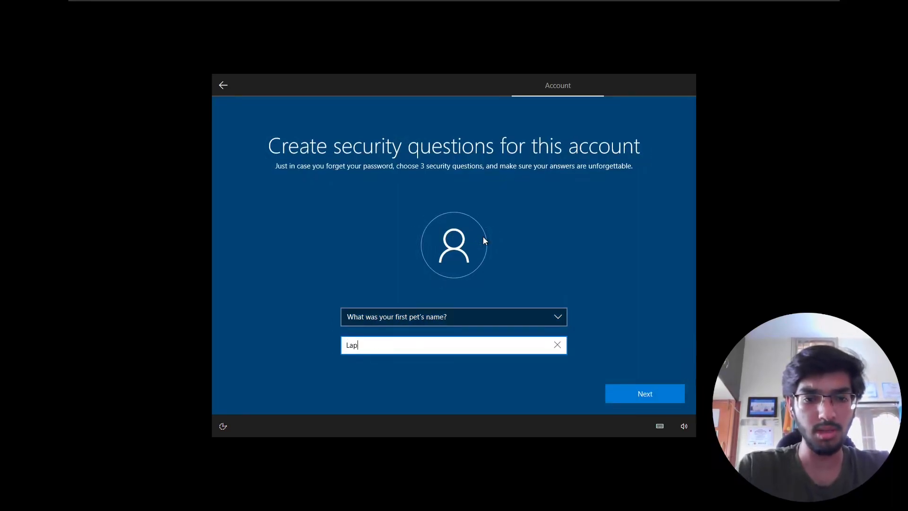
key("Return")
key("Down")
key("Tab")
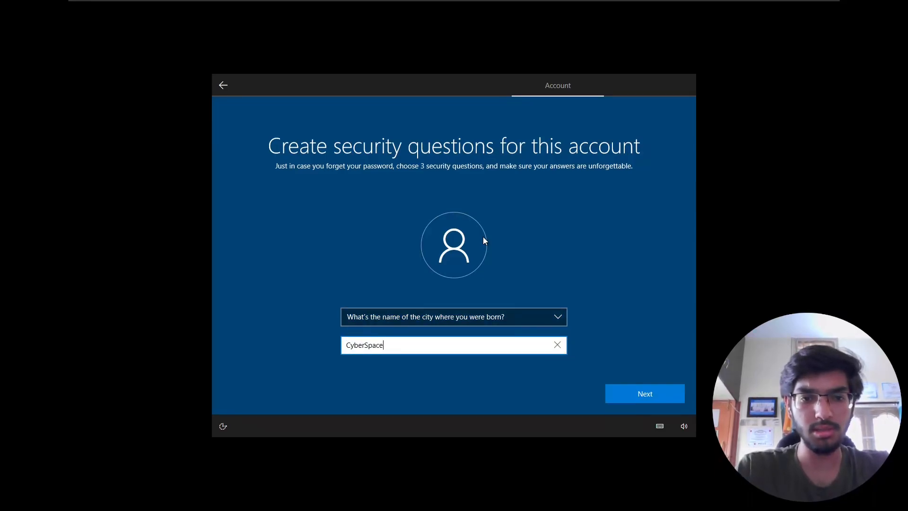
key("Return")
key("Down")
key("Tab")
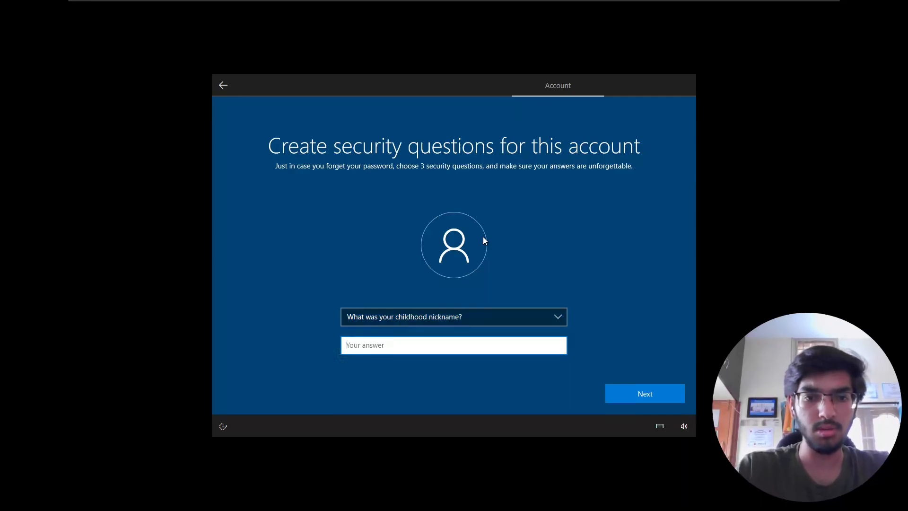
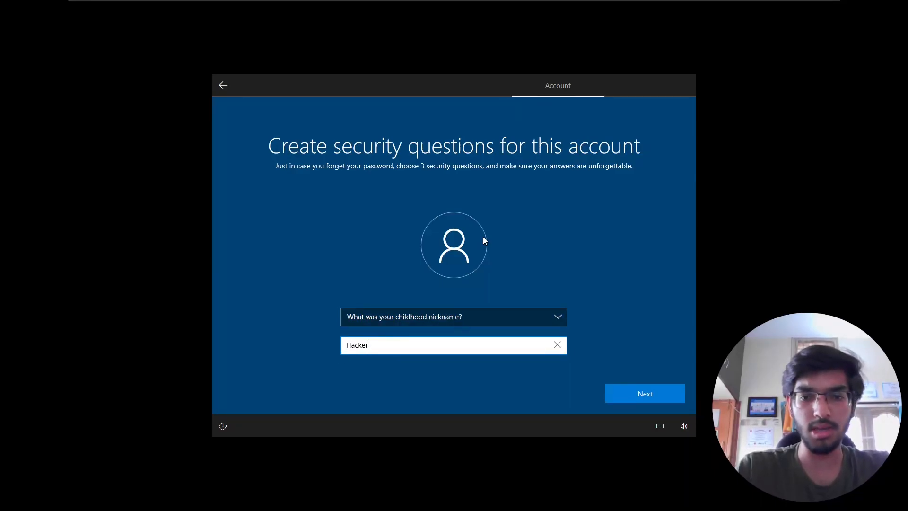
key("Return")
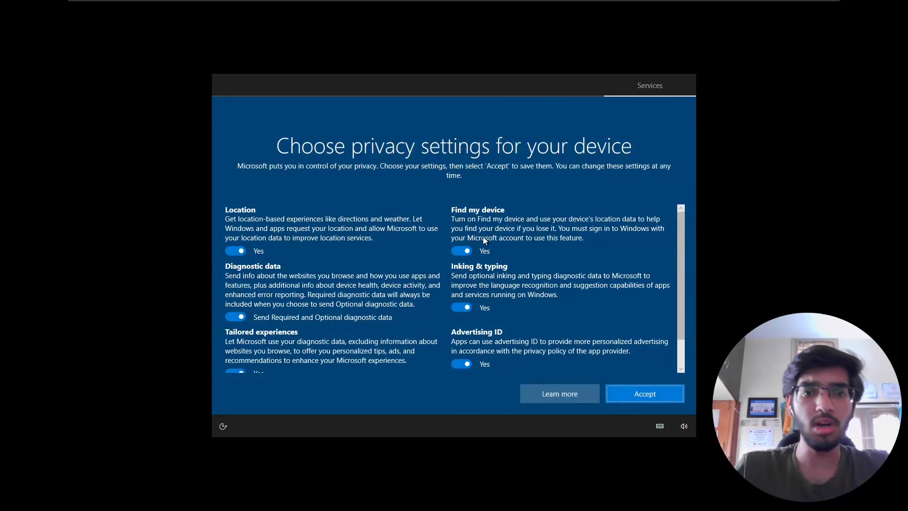
- Turn off location, Find my device, inking, diagnostics, tailored experiences and advertising ID, accept, and decline Cortana
left_click(235, 251)
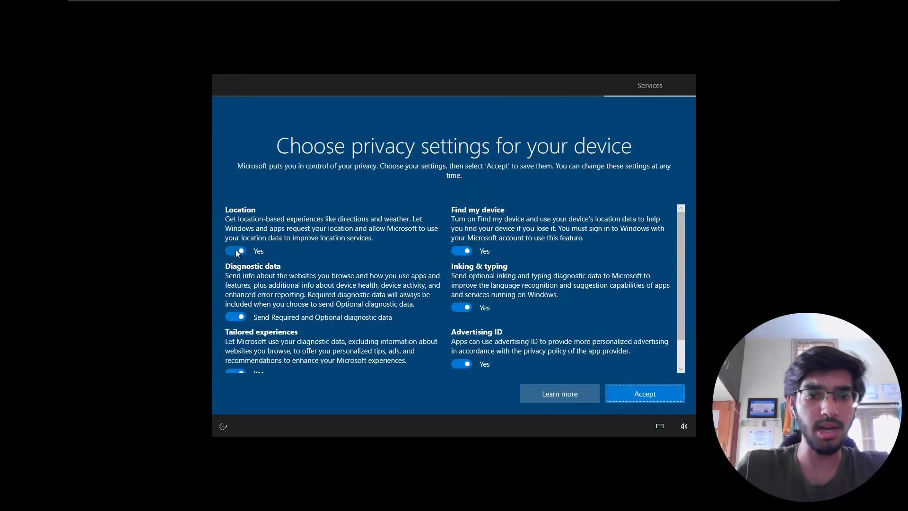
left_click(462, 250)
left_click(463, 299)
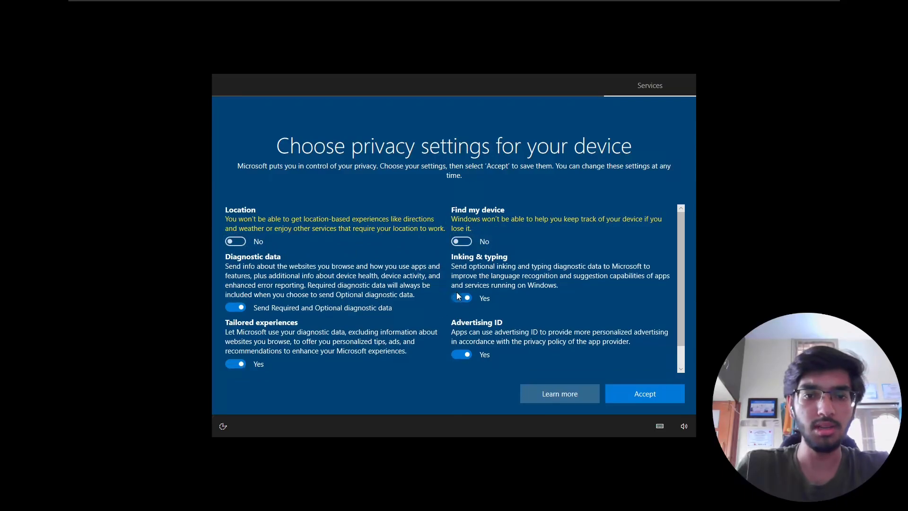
left_click(235, 307)
left_click(235, 363)
left_click(462, 354)
scroll(444, 288, "down", 2)
scroll(583, 331, "up", 2)
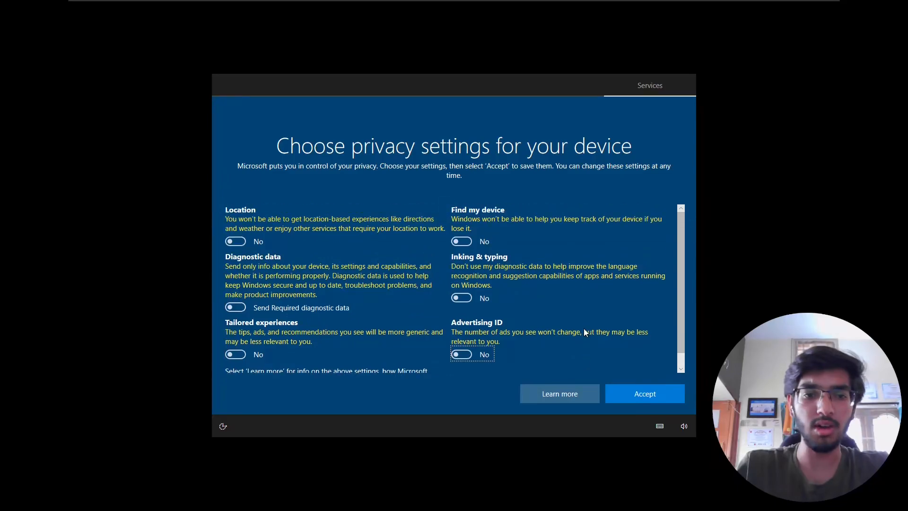
left_click(630, 392)
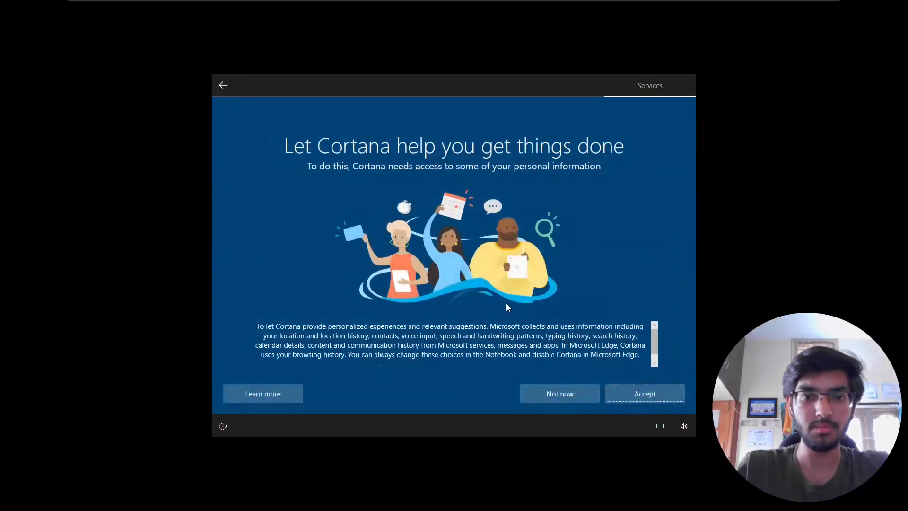
left_click(548, 392)
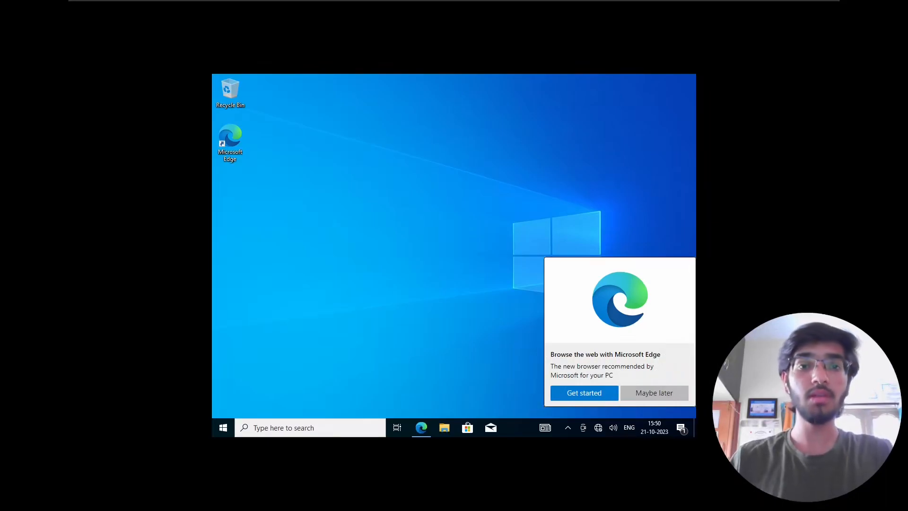
- Leave full screen and start Install VMware Tools from the VM menu
left_click(434, 195)
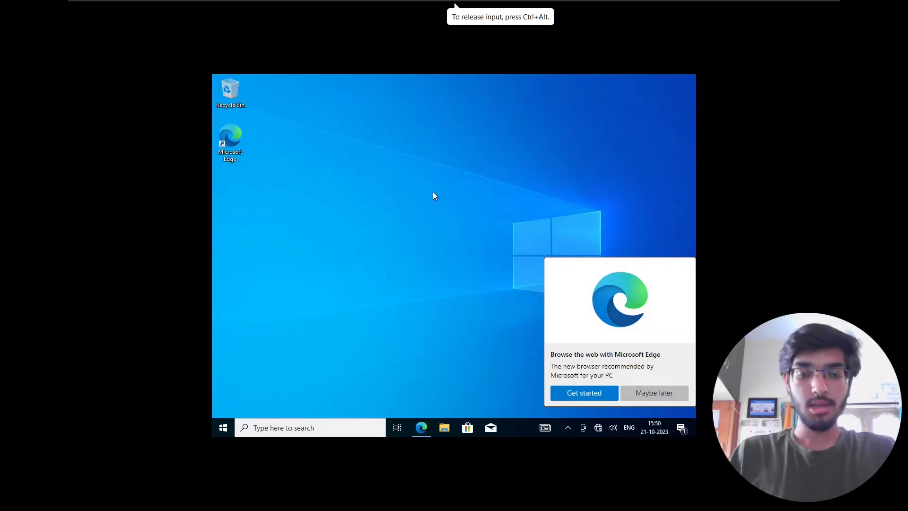
key("ctrl+alt+Return")
key("ctrl+alt")
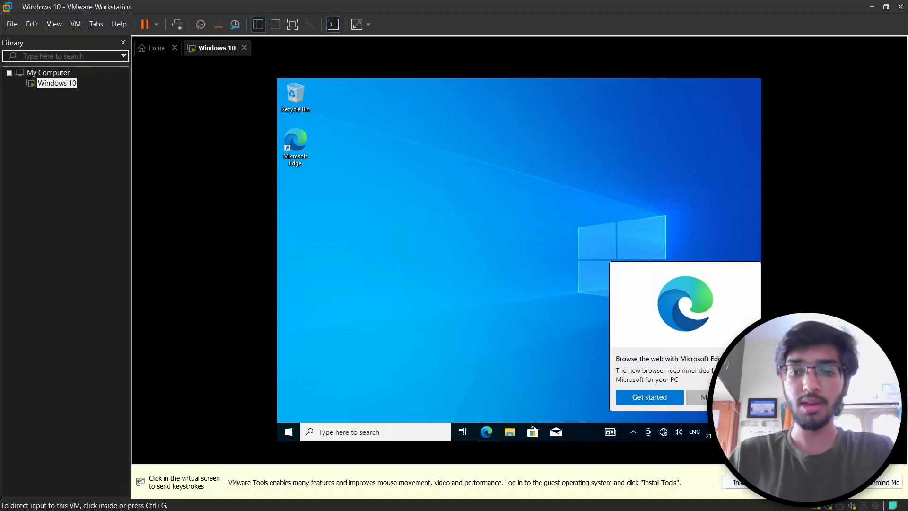
left_click(545, 364)
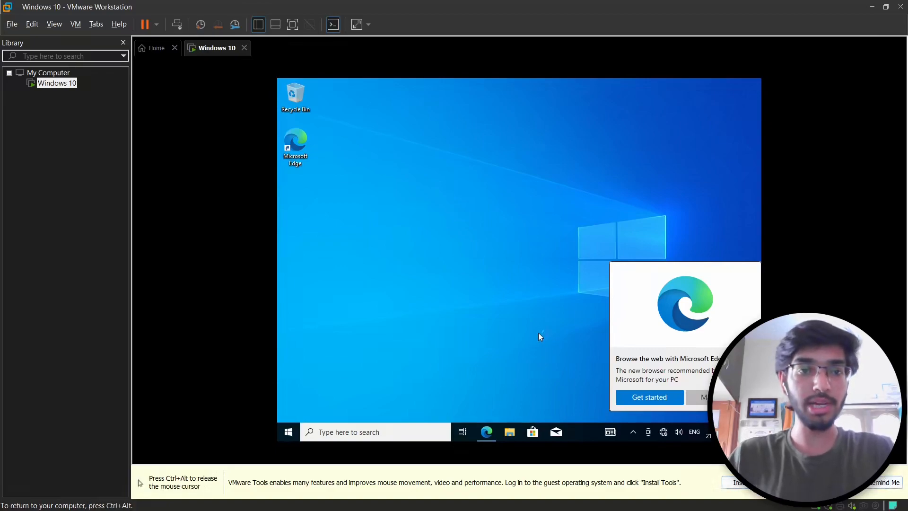
key("ctrl+alt")
left_click(76, 25)
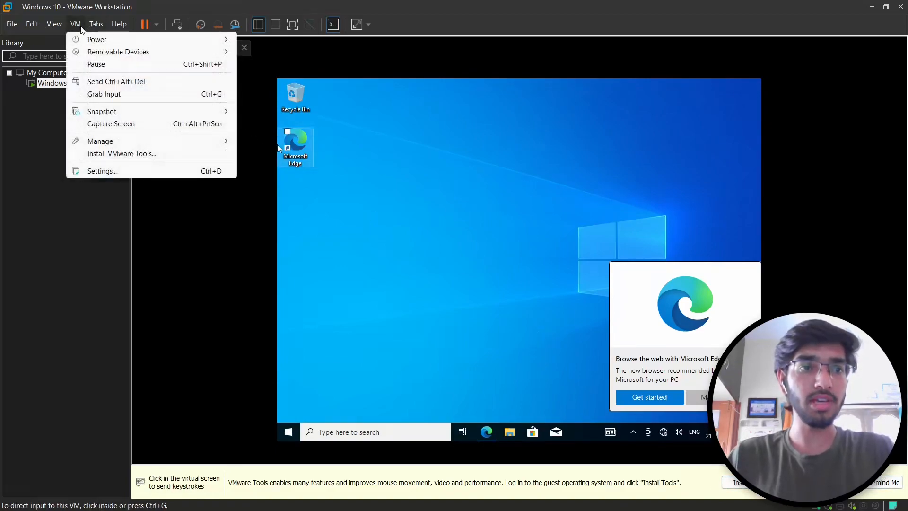
left_click(115, 155)
- Dismiss the Edge promotion with 'Maybe later' and return the VM to full screen
left_click(531, 257)
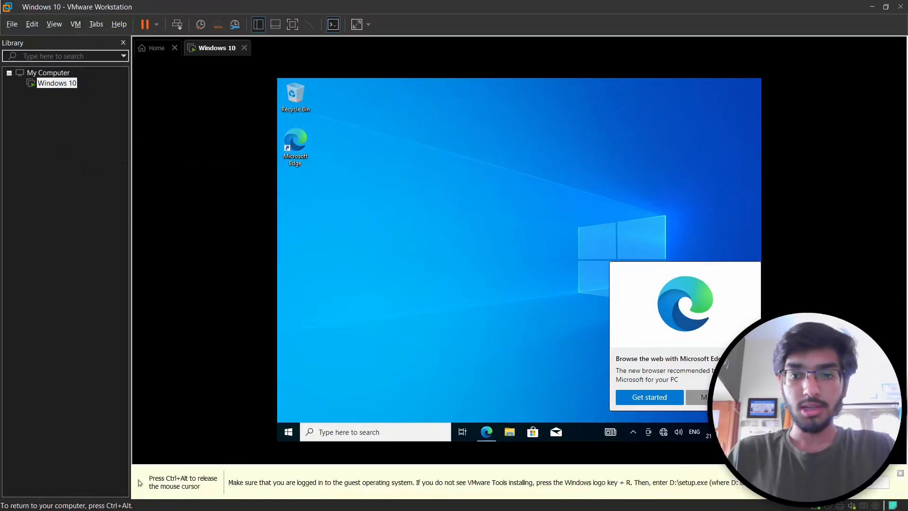
left_click(702, 397)
key("ctrl+alt+Return")
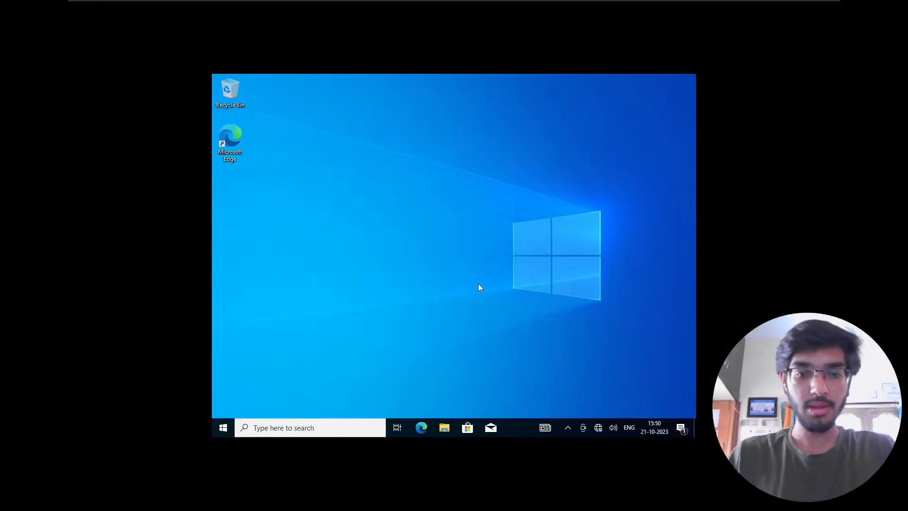
- Launch the VMware Tools installer from DVD Drive (D:) in This PC and approve the UAC prompt
left_click(444, 428)
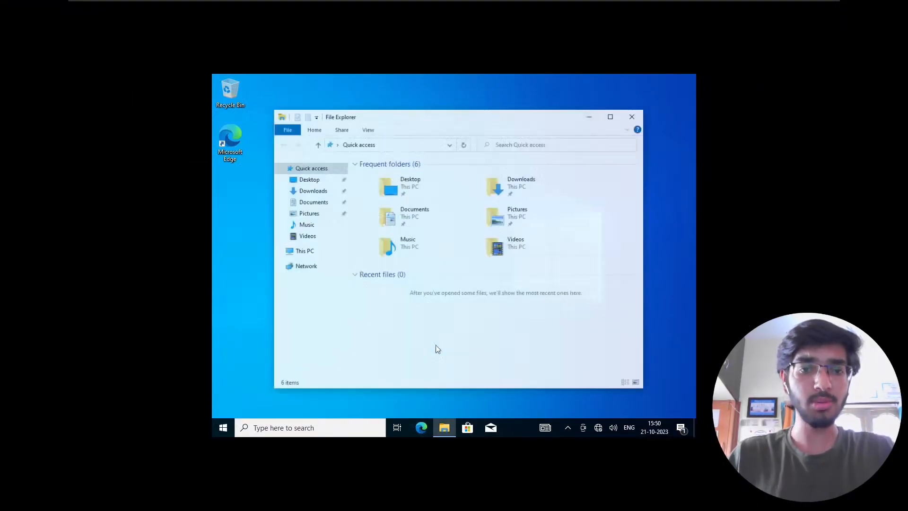
left_click(317, 255)
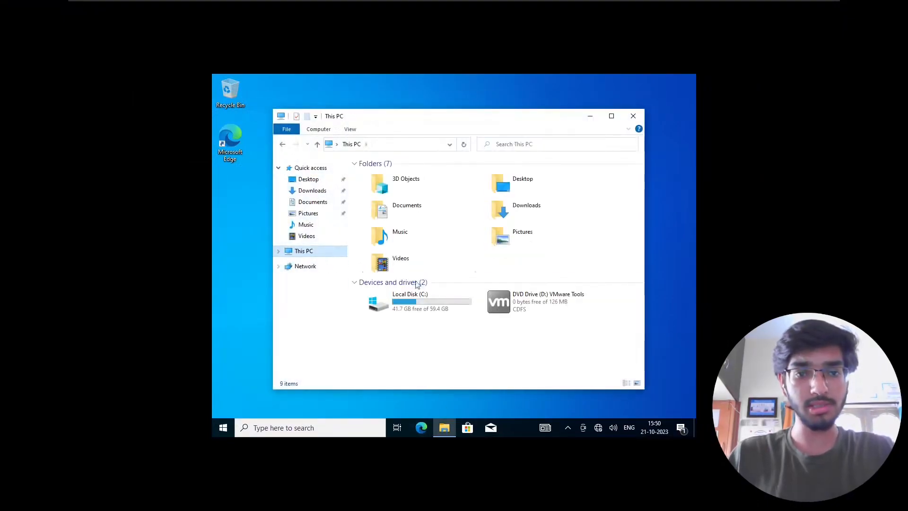
left_click(612, 116)
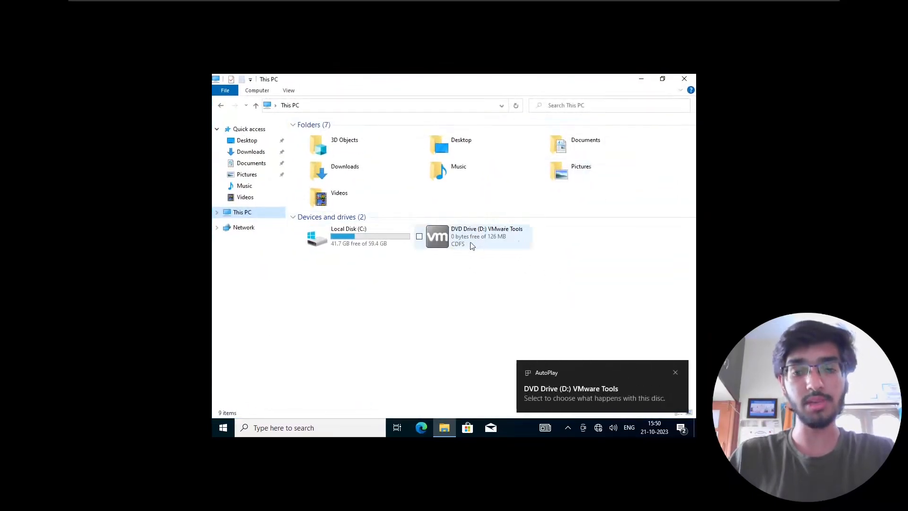
double_click(471, 245)
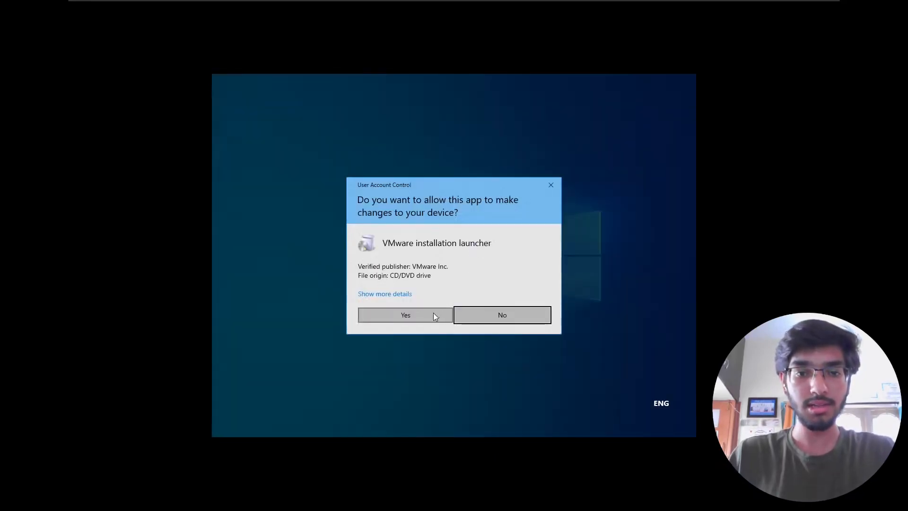
left_click(434, 316)
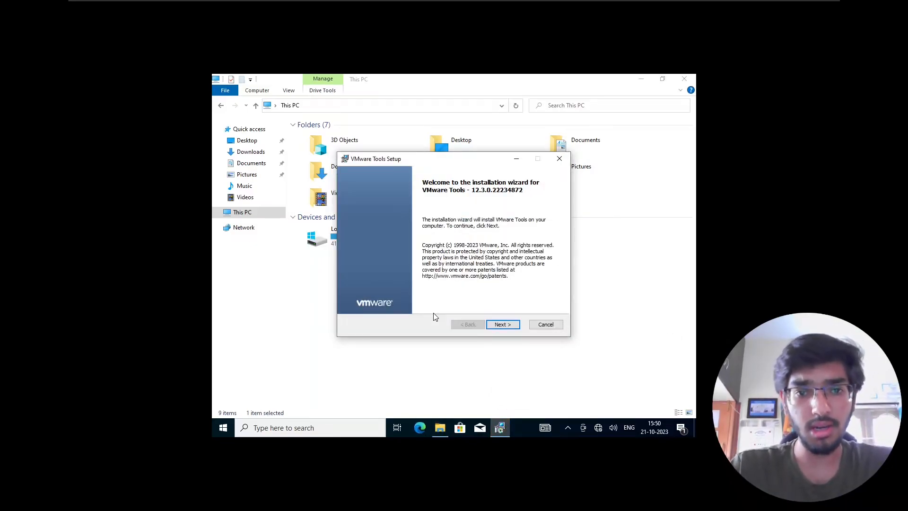
- Install VMware Tools with the Typical setup, postpone the restart, and open Windows Settings
left_click(501, 324)
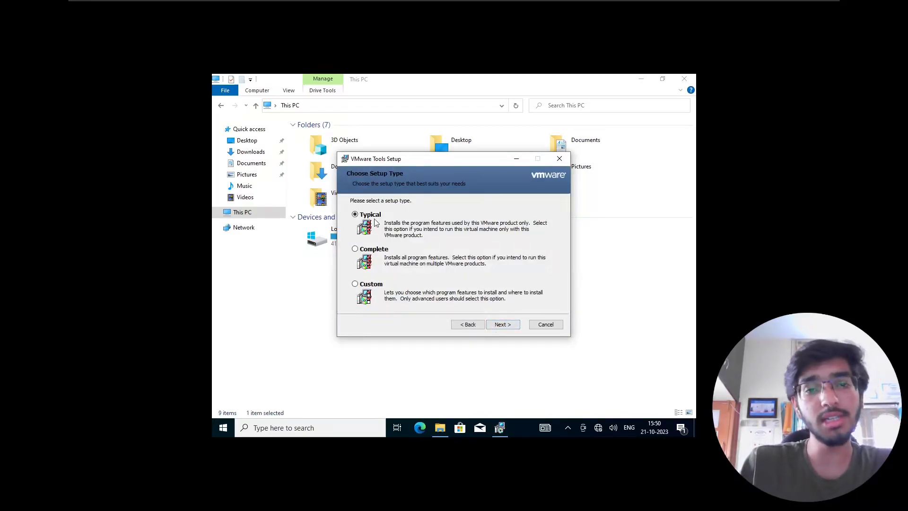
left_click(503, 329)
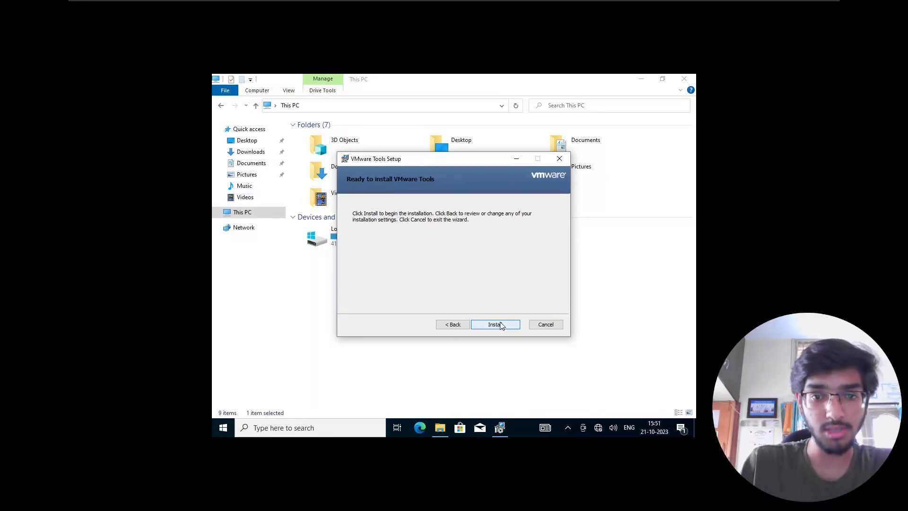
left_click(500, 324)
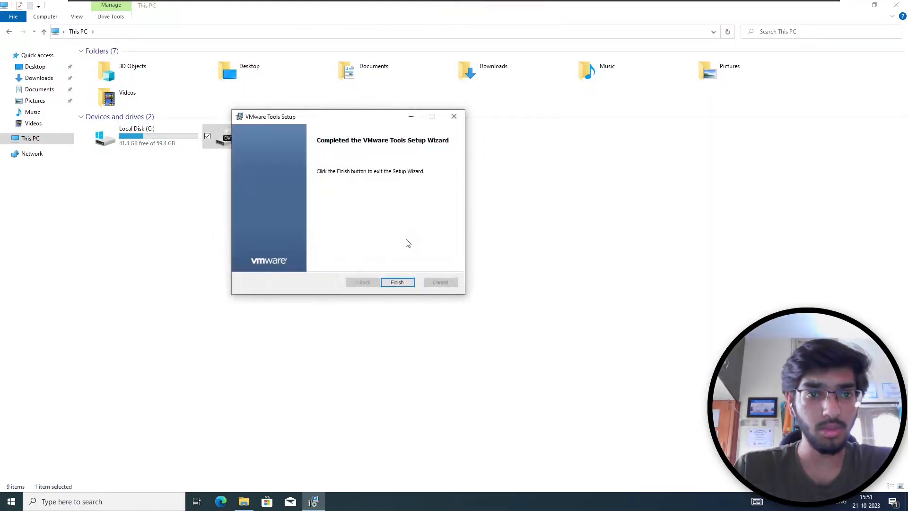
left_click(399, 283)
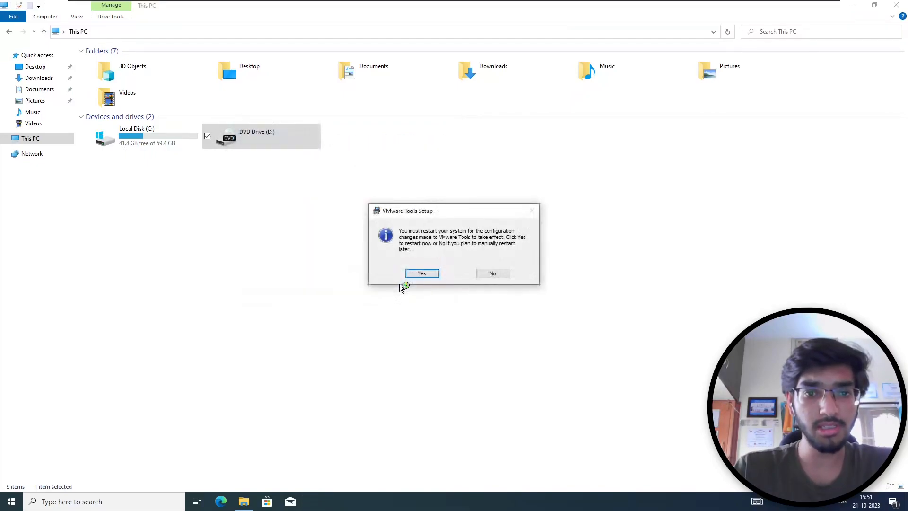
left_click(498, 278)
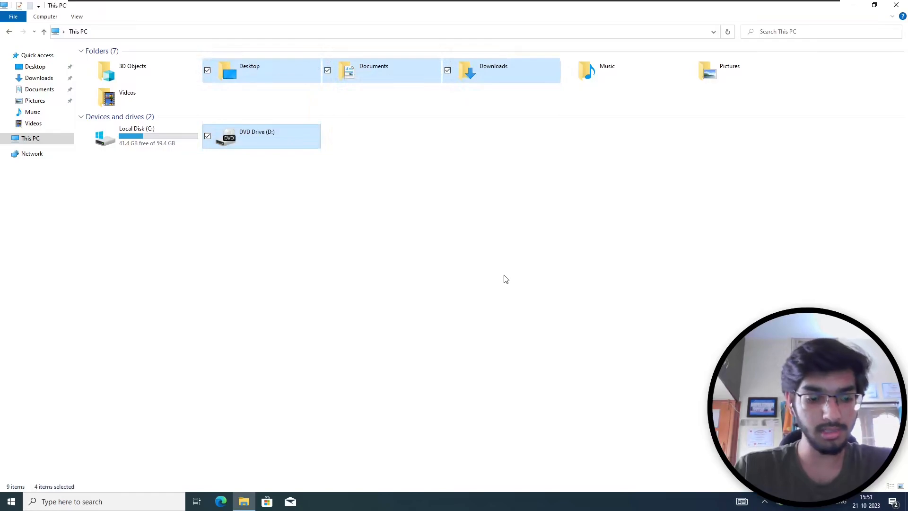
left_click(505, 278)
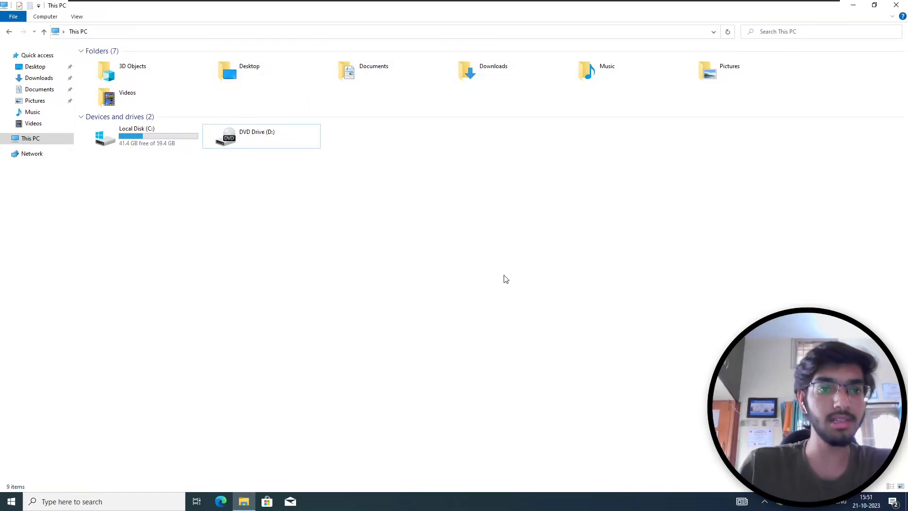
key("super+i")
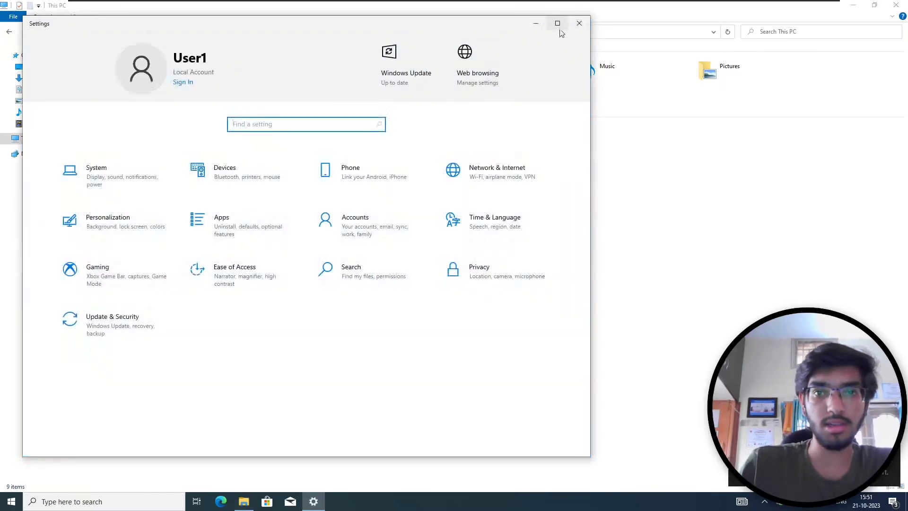
- Rename the PC to Vicitm-1 under System > About and restart now
left_click(558, 23)
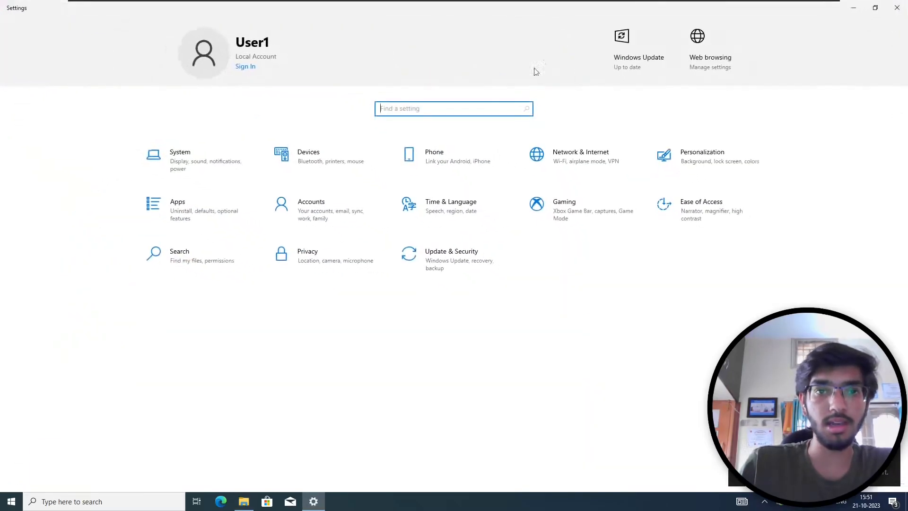
left_click(237, 160)
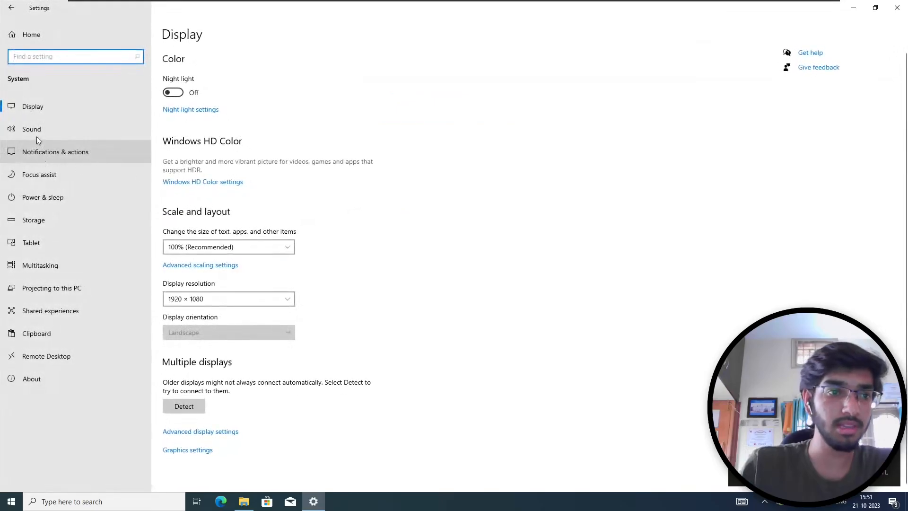
left_click(44, 381)
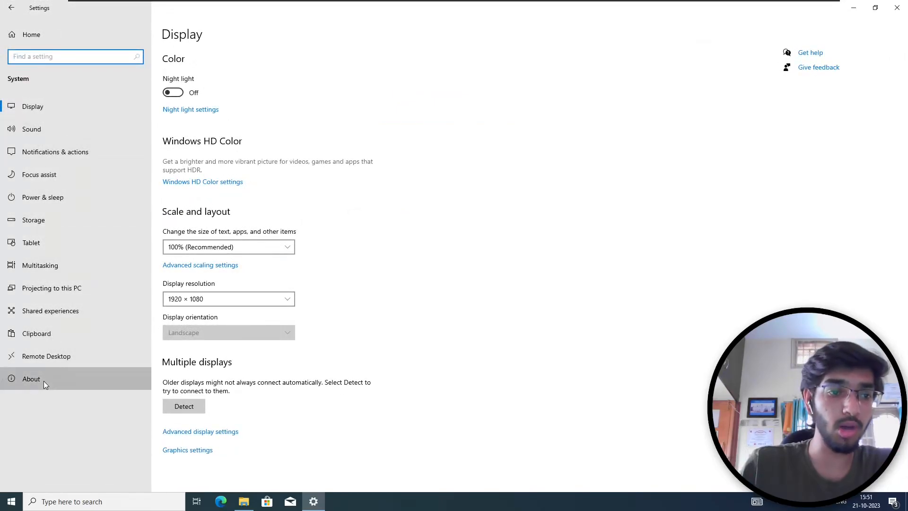
left_click(189, 251)
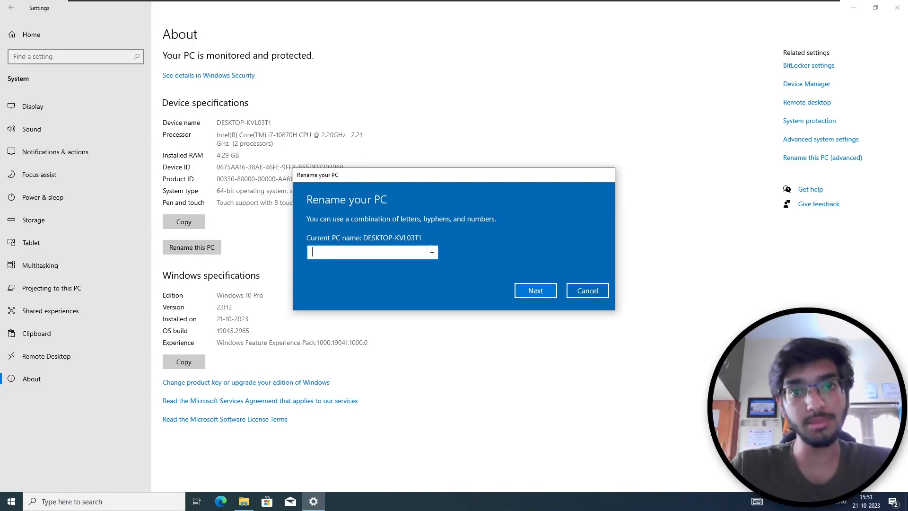
type("V")
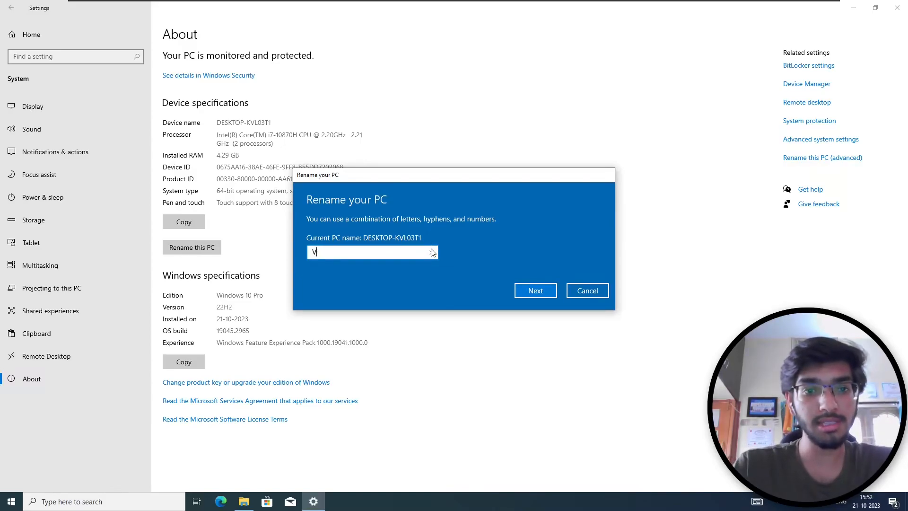
type("icitm")
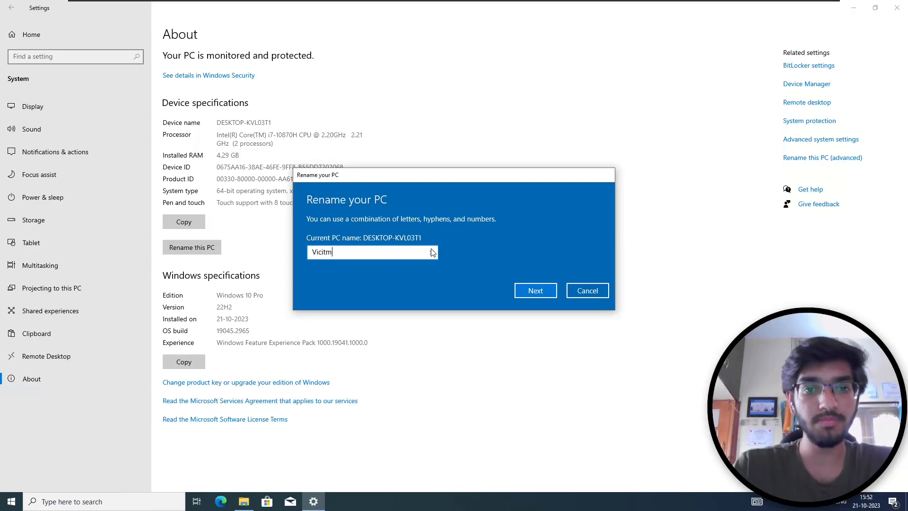
key("BackSpace")
type("-1")
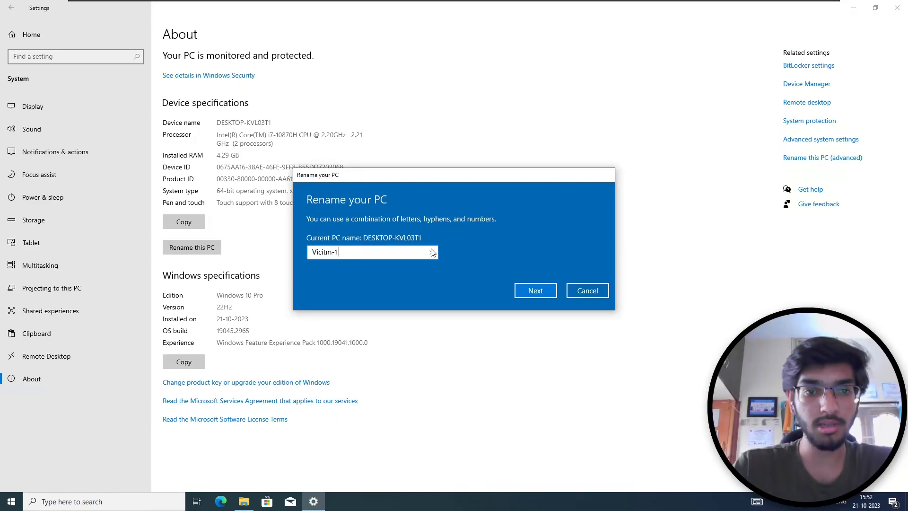
key("Return")
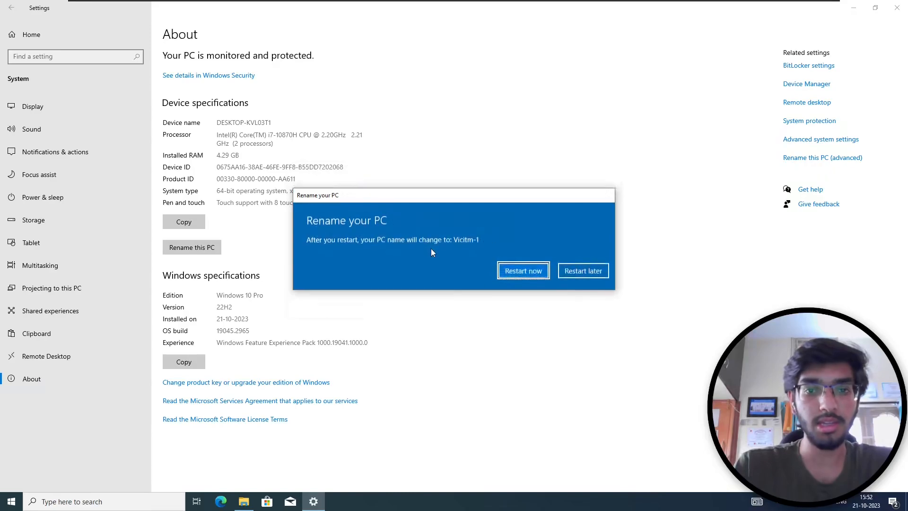
key("Return")
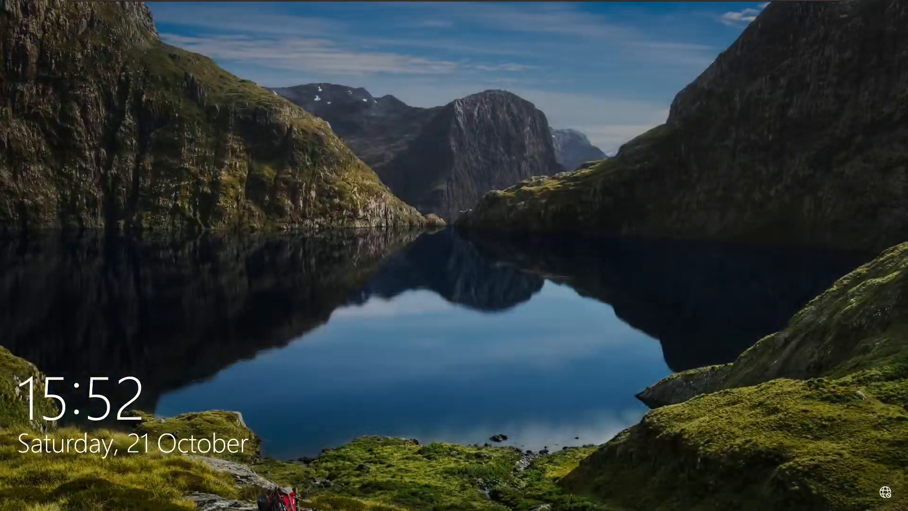
- Sign in as User1 and shut down the Windows 10 guest from the Start menu
left_click(470, 329)
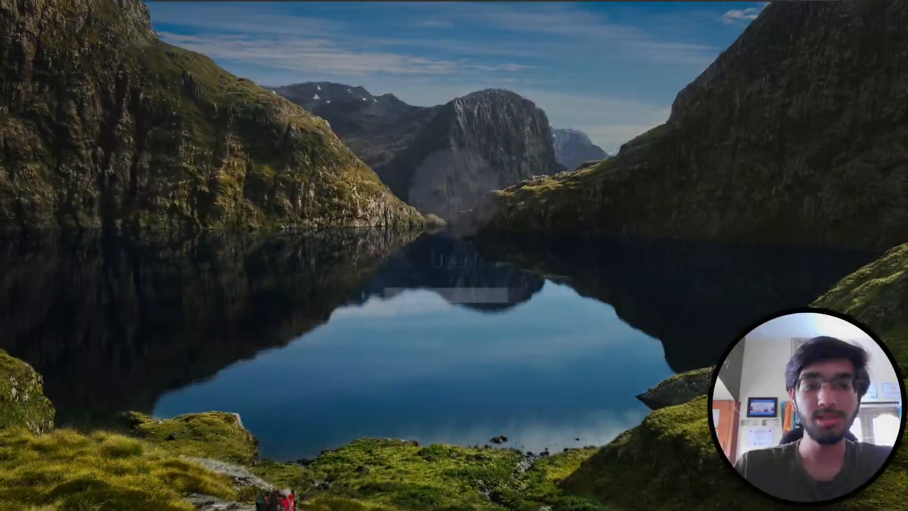
type("••")
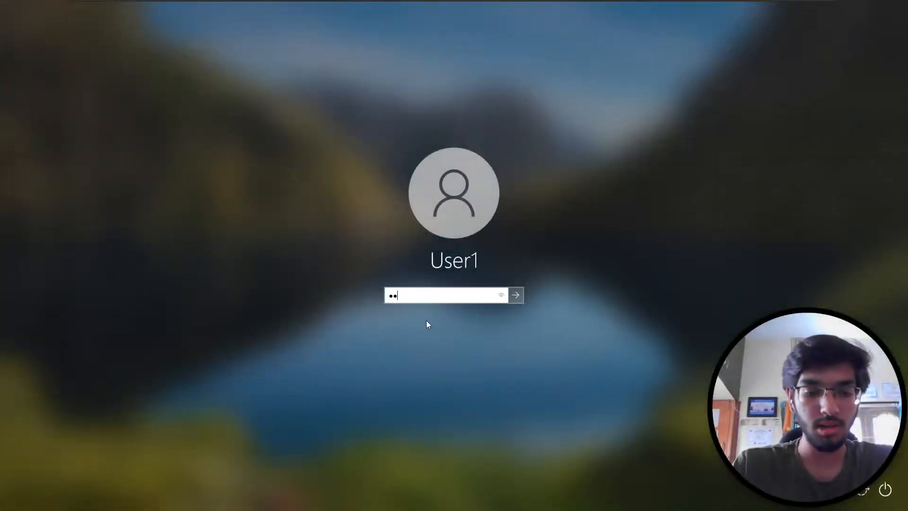
key("Return")
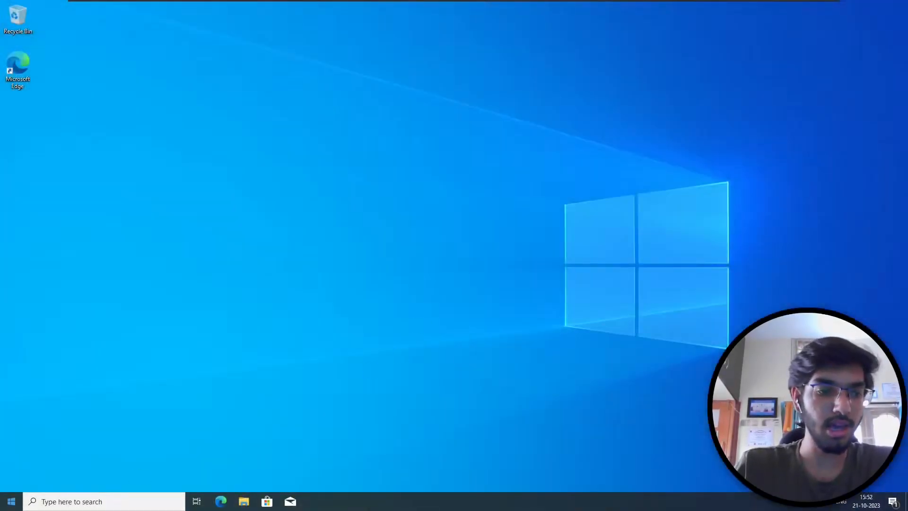
left_click(12, 501)
left_click(11, 480)
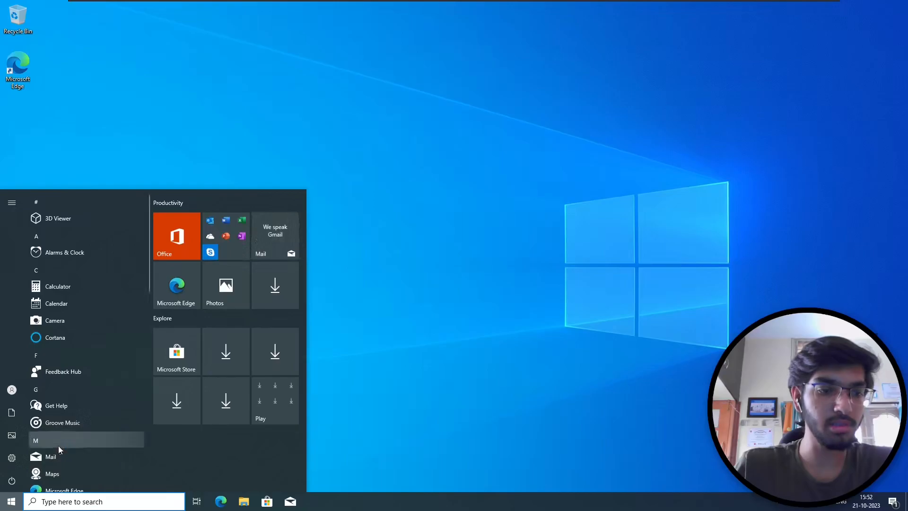
left_click(56, 447)
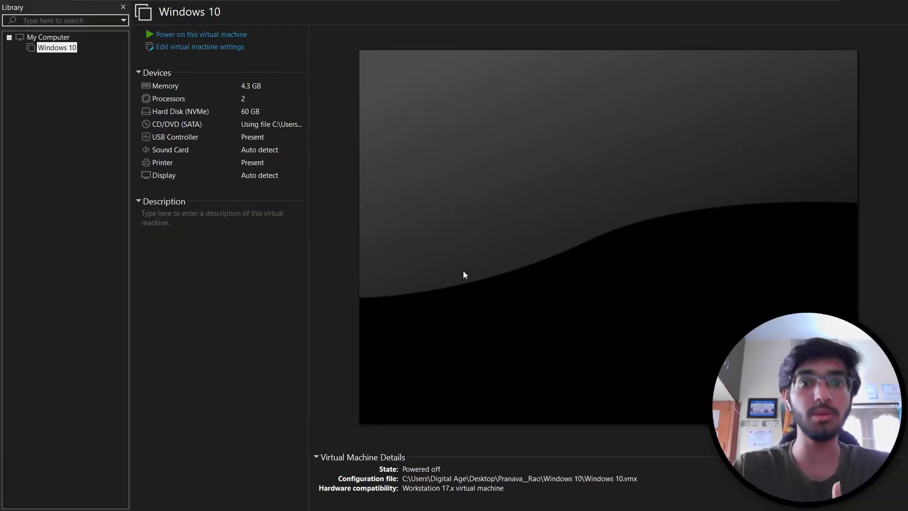
- Take a snapshot named 'Just Installed' of the Windows 10 VM from its Library menu
right_click(62, 48)
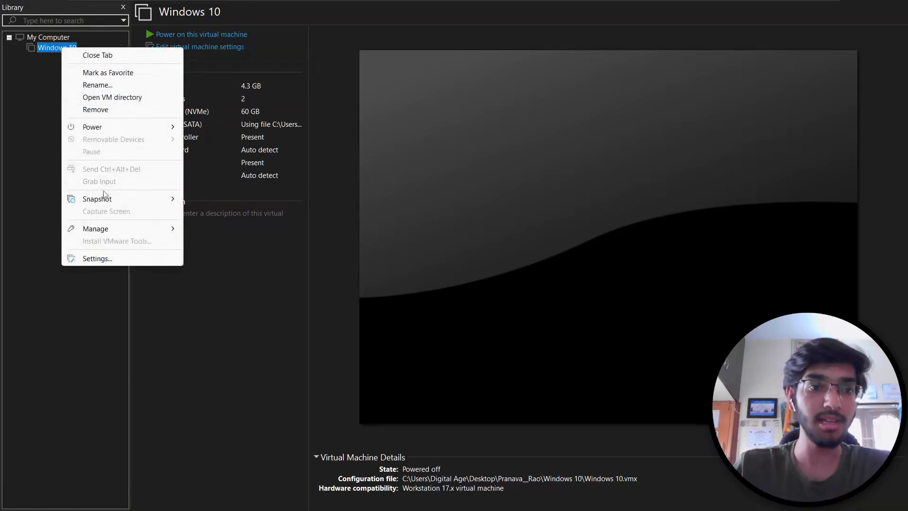
mouse_move(135, 199)
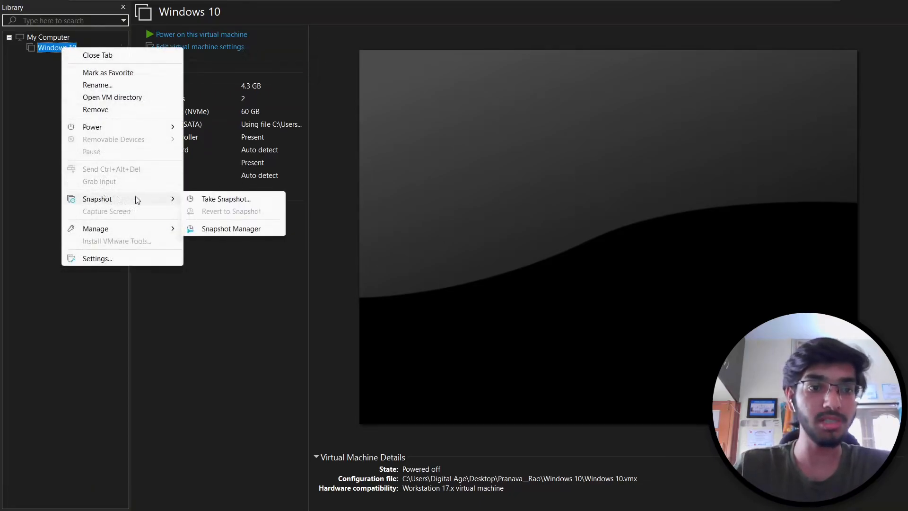
left_click(227, 199)
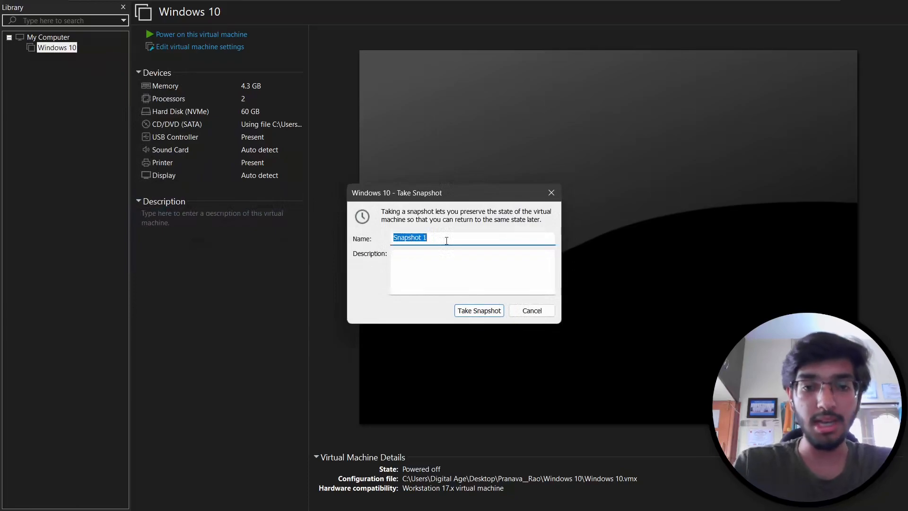
type("Just Installed")
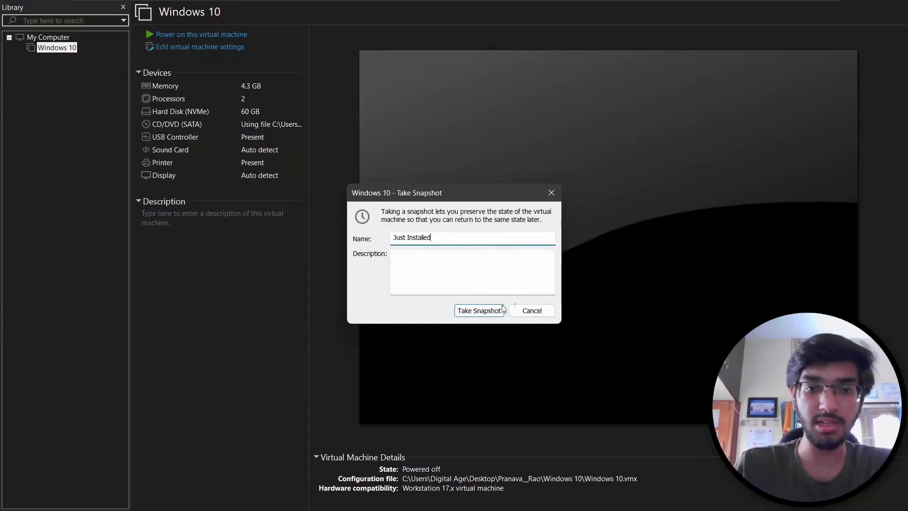
left_click(490, 312)
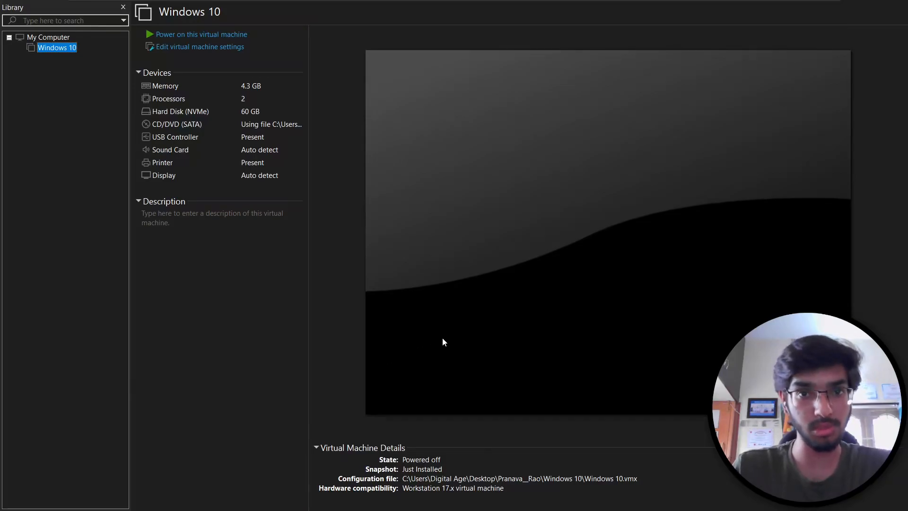
- Add a network adapter set to Custom VMnet1, save the VM settings, and power on the VM
left_click(199, 51)
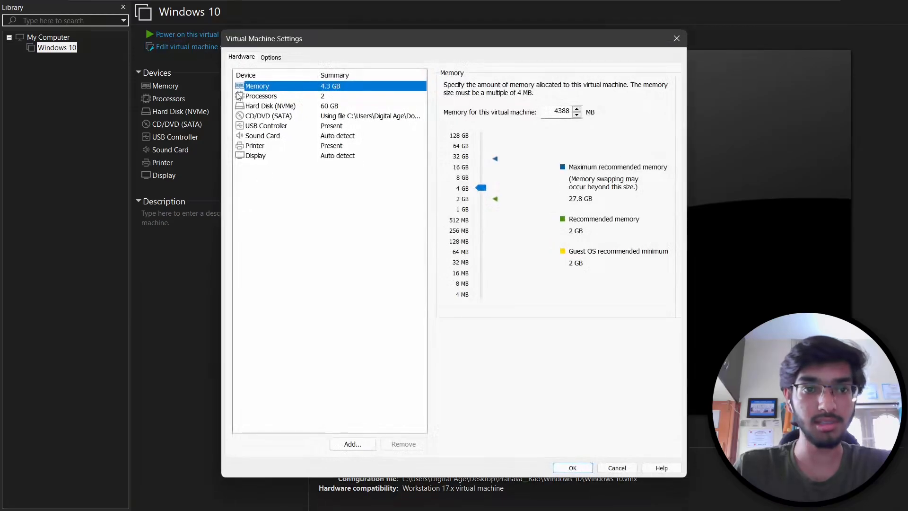
left_click(353, 443)
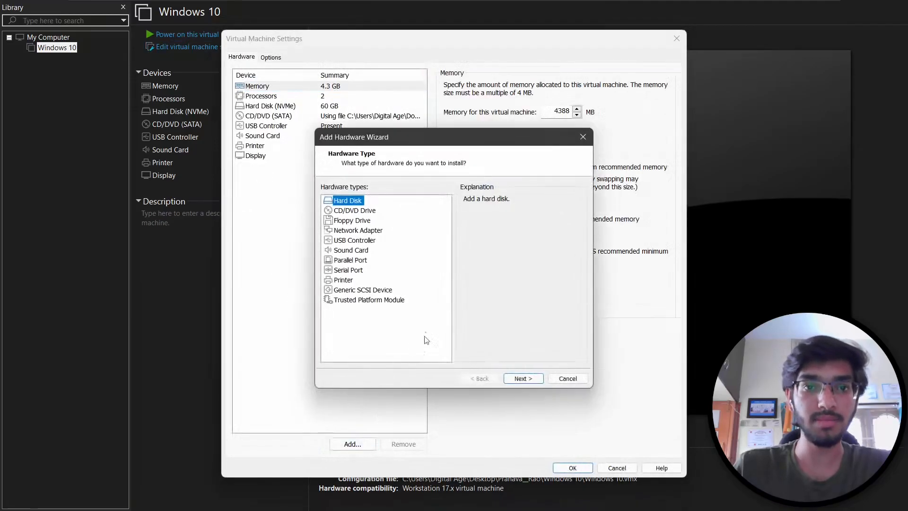
left_click(357, 231)
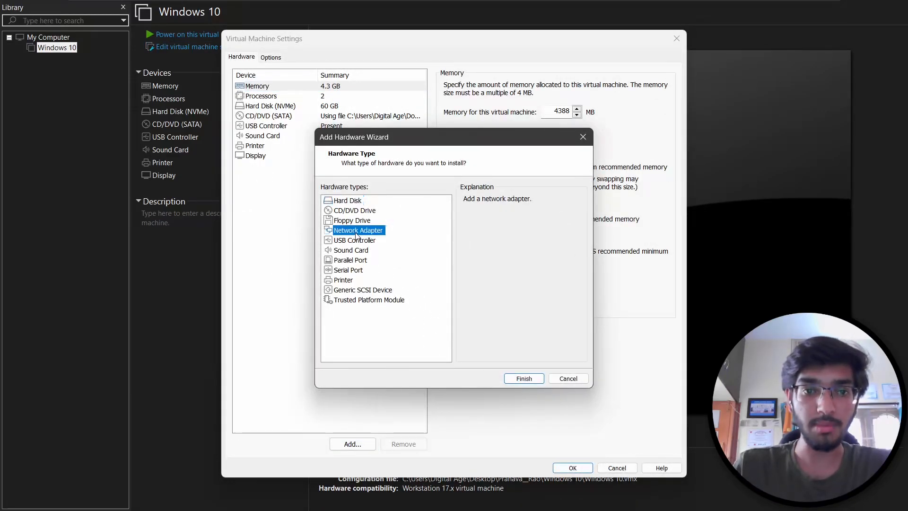
left_click(524, 378)
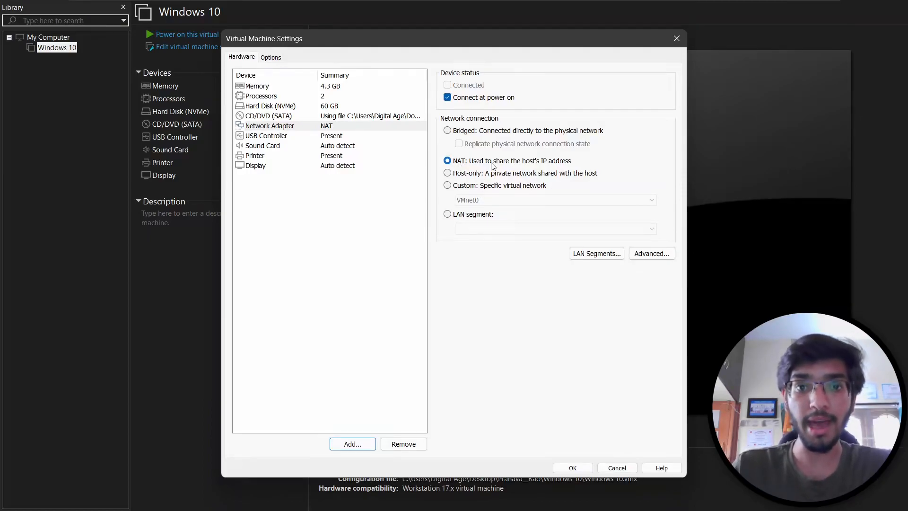
left_click(484, 185)
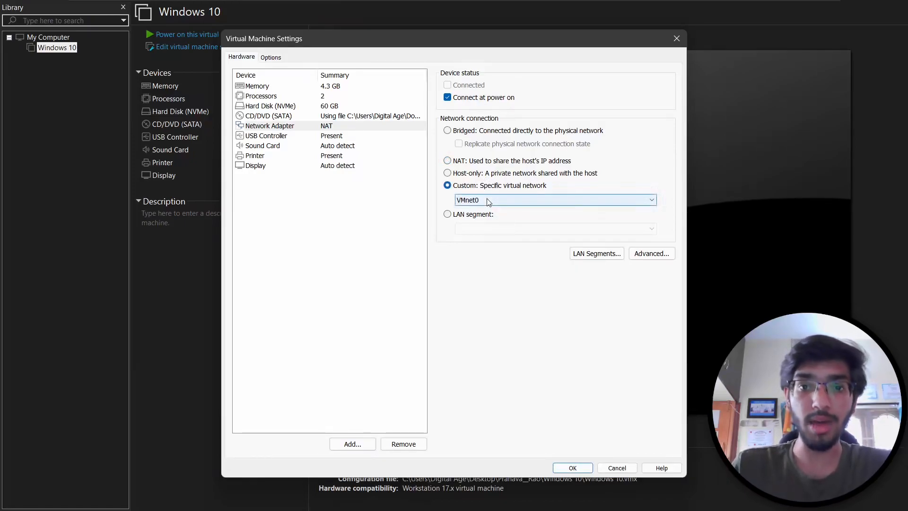
left_click(488, 201)
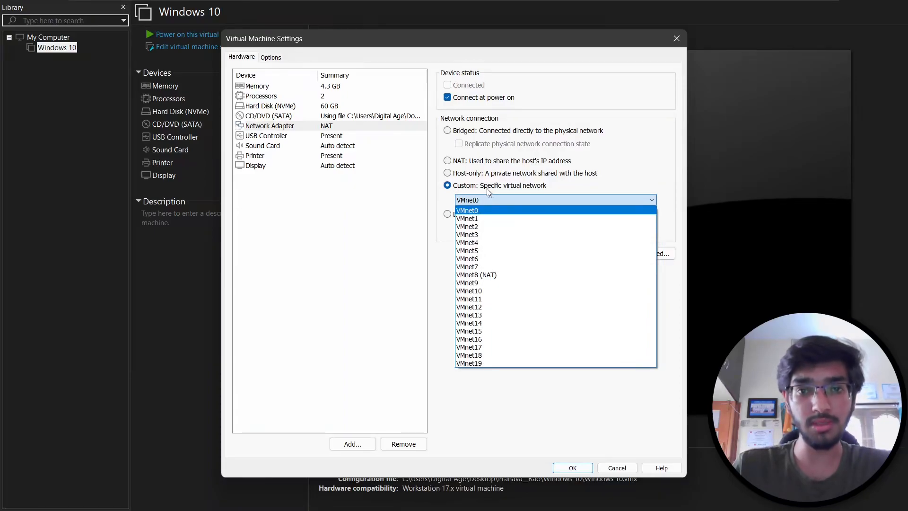
left_click(481, 220)
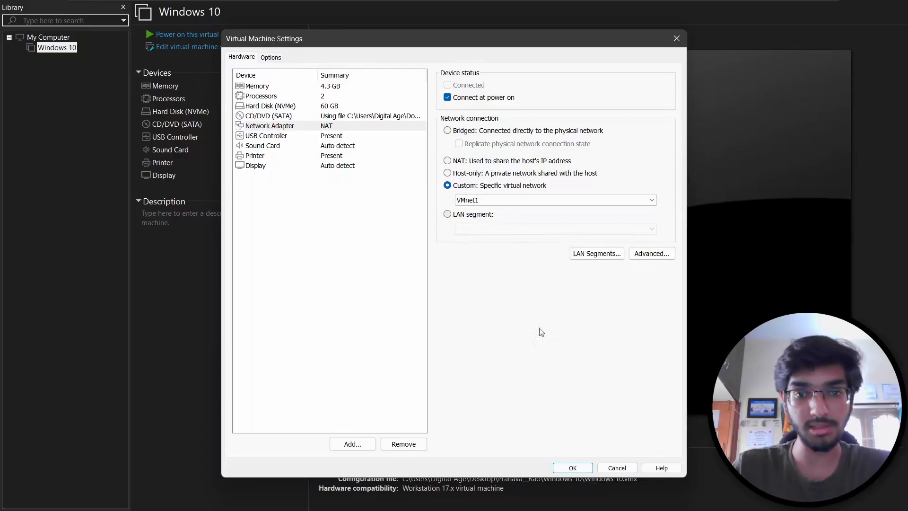
left_click(573, 468)
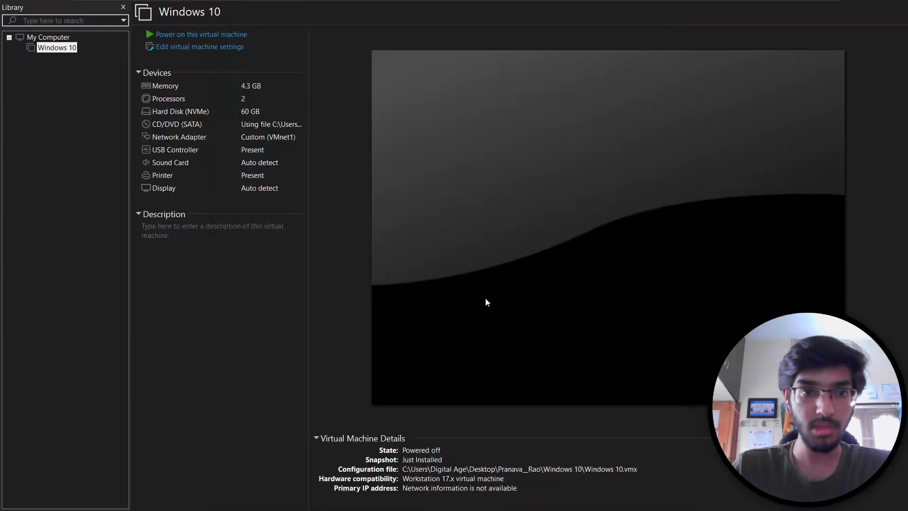
left_click(175, 36)
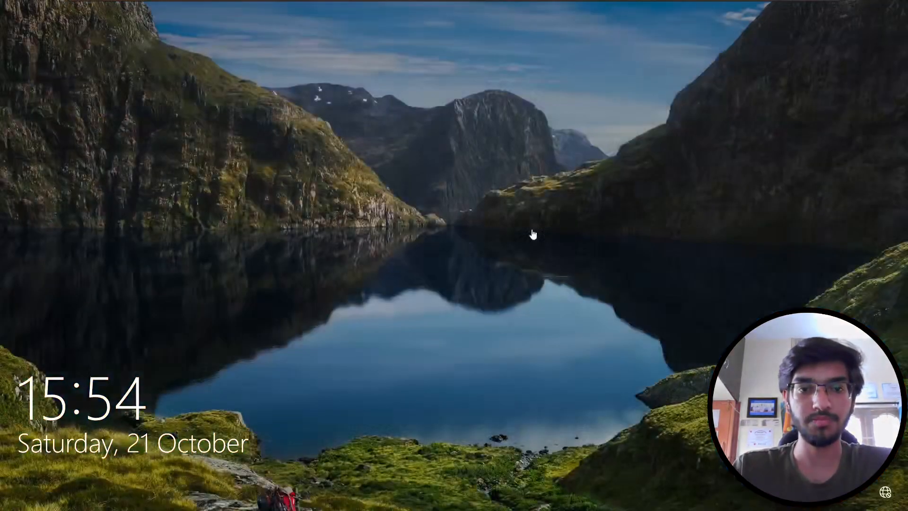
- Sign in to the Windows 10 guest with the account password and allow network discovery
left_click(533, 235)
type("••••••••")
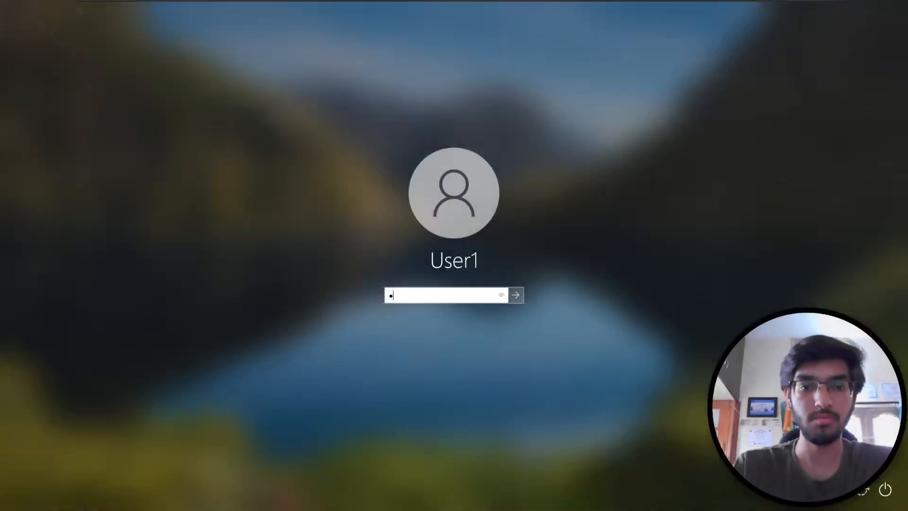
key("Return")
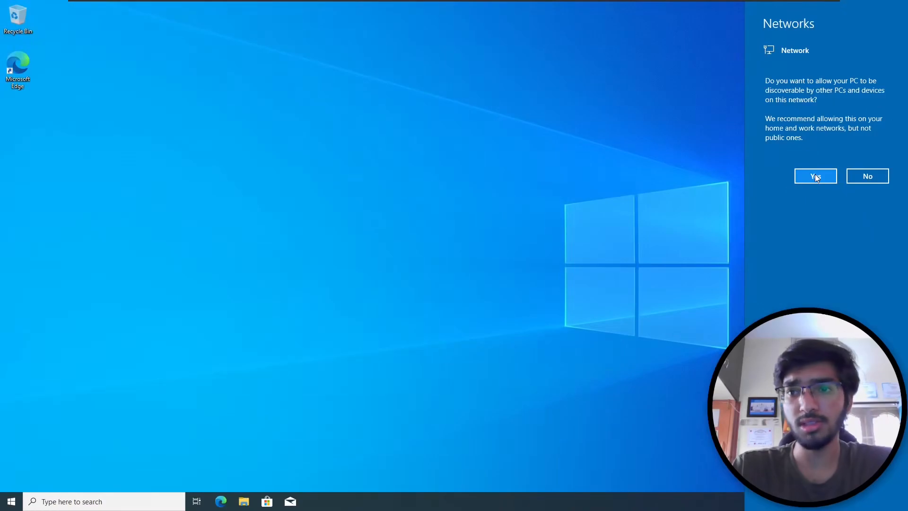
left_click(816, 176)
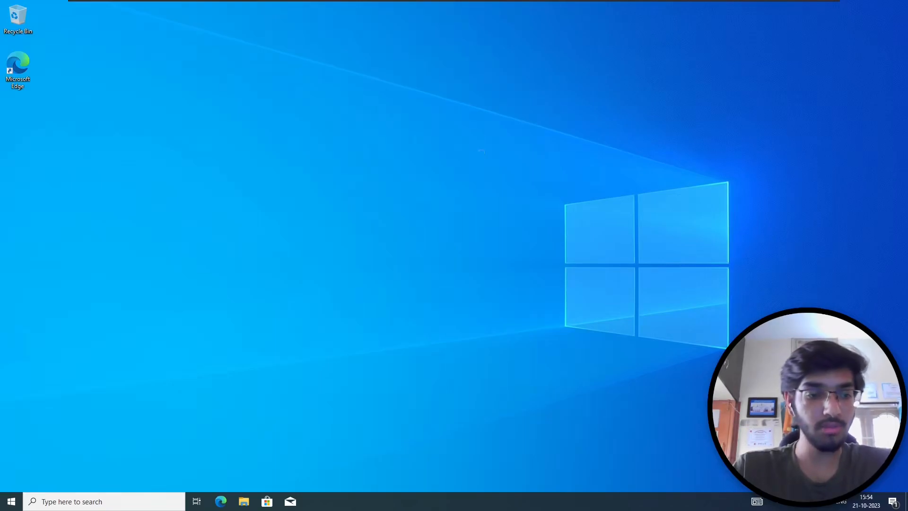
key("super")
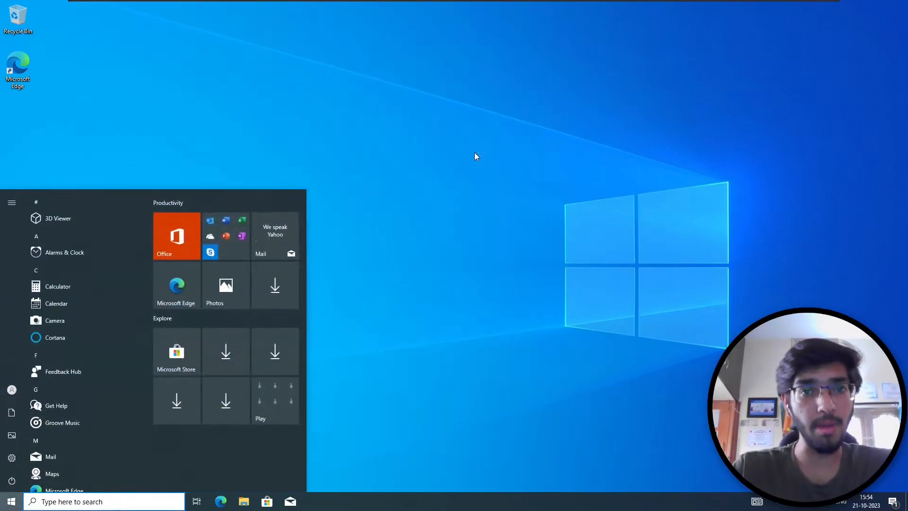
- Open Ethernet0's Properties via Control Panel's Network and Sharing Center
type("con")
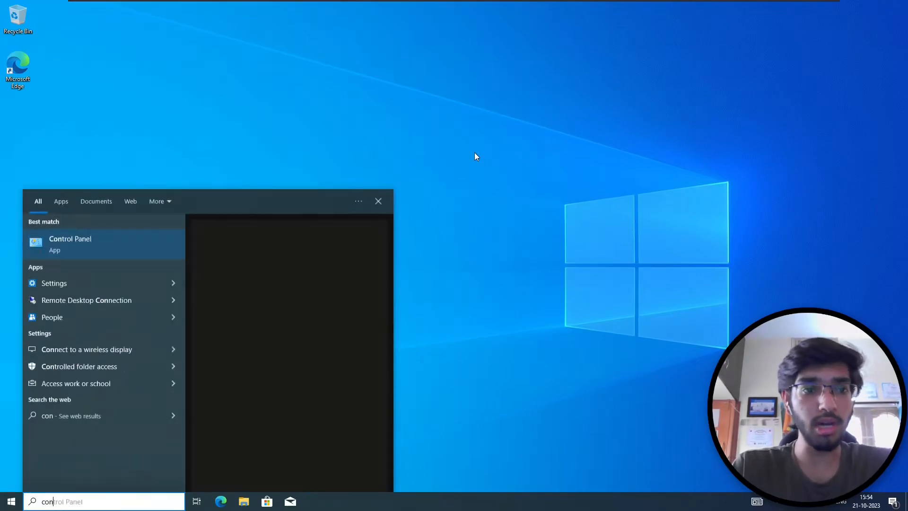
key("Return")
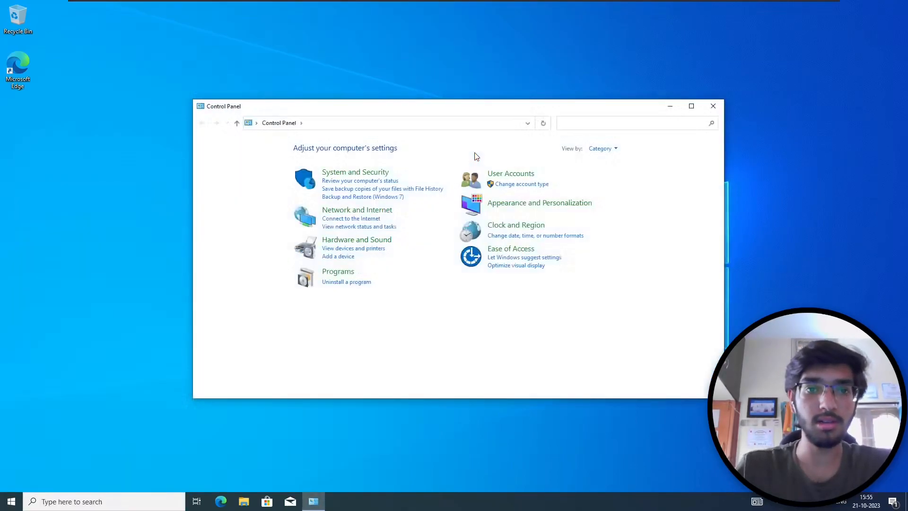
left_click(382, 215)
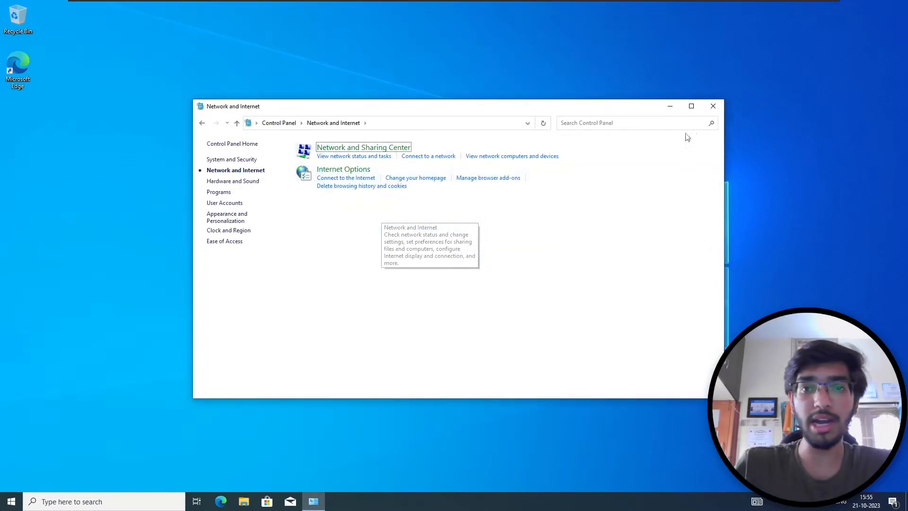
left_click(691, 105)
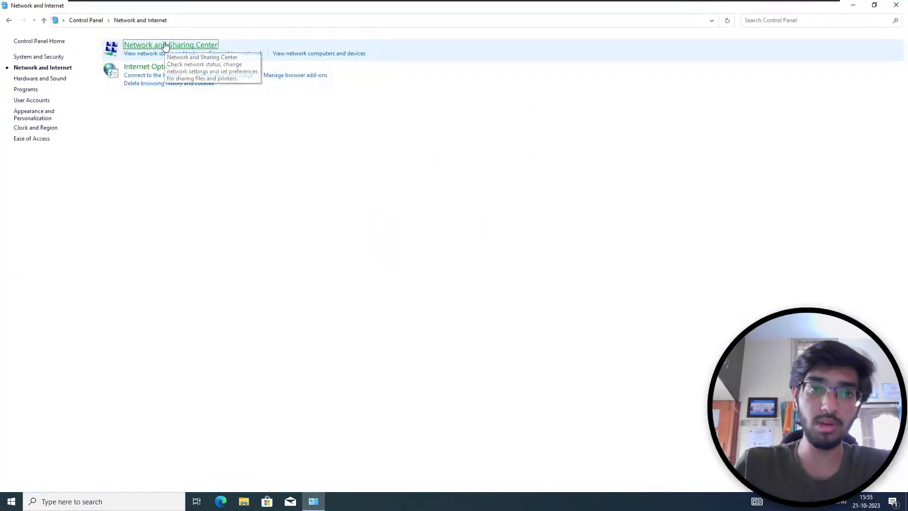
left_click(165, 46)
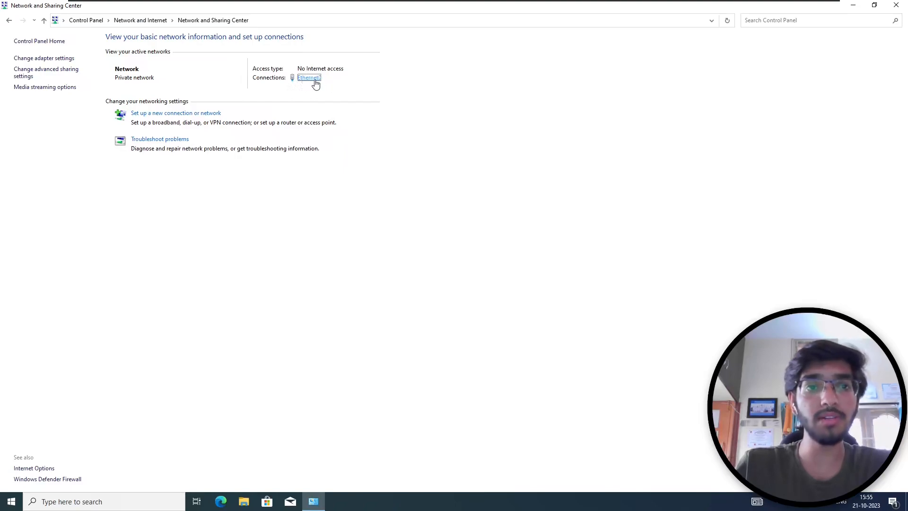
left_click(314, 80)
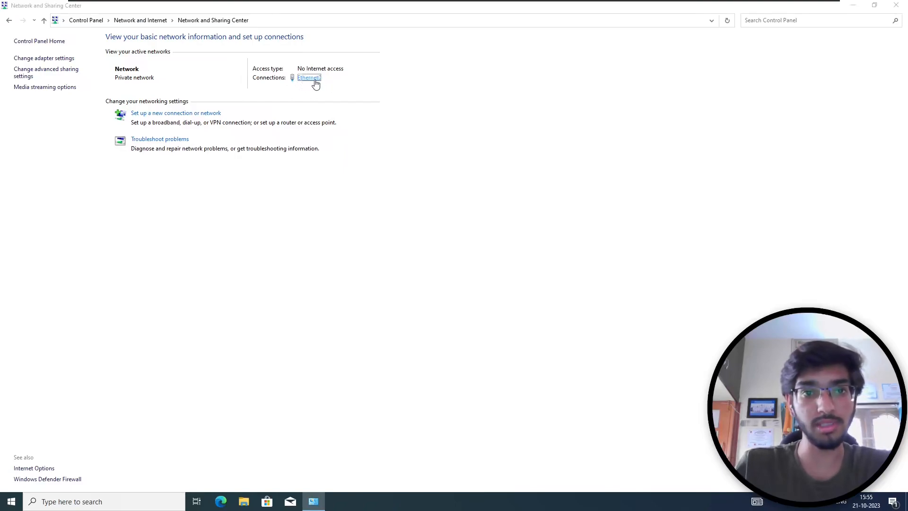
left_click(398, 331)
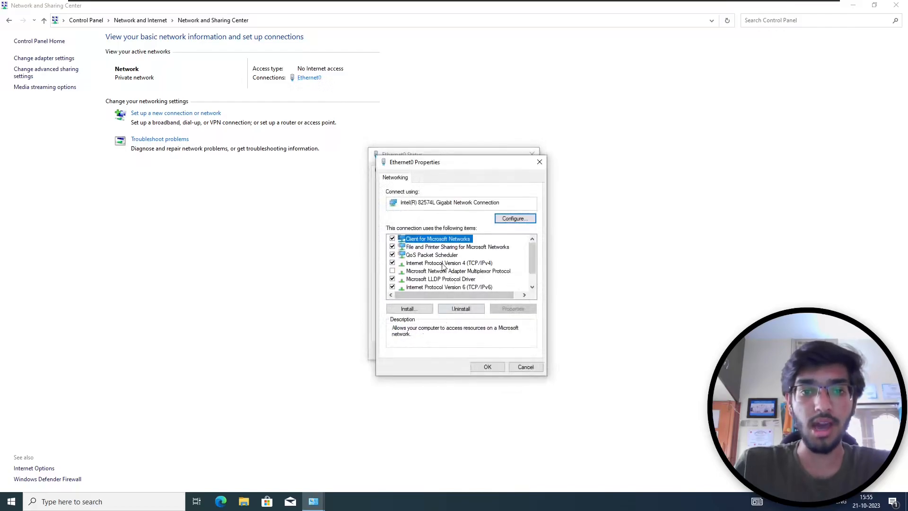
- Give IPv4 static IP 192.168.0.249, mask 255.255.255.0, gateway 192.168.0.1, DNS 192.168.0.252 and 192.168.0.1
double_click(442, 263)
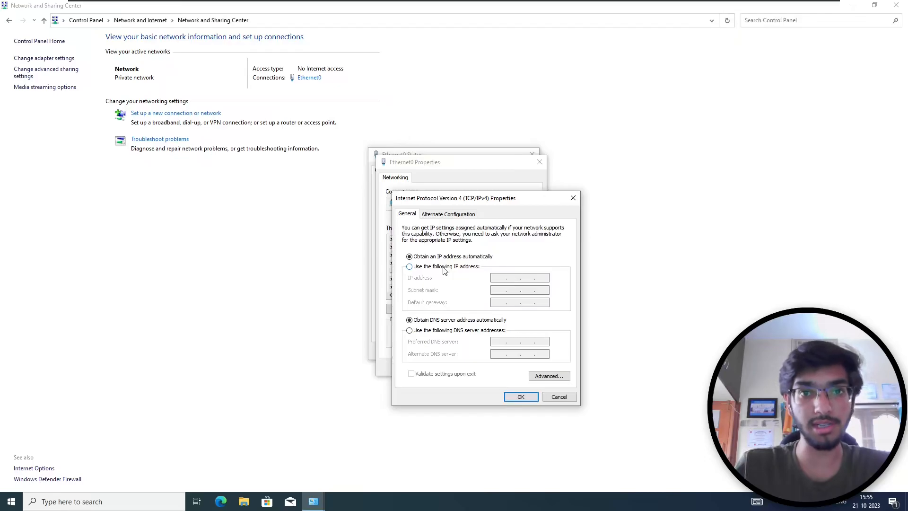
left_click(444, 267)
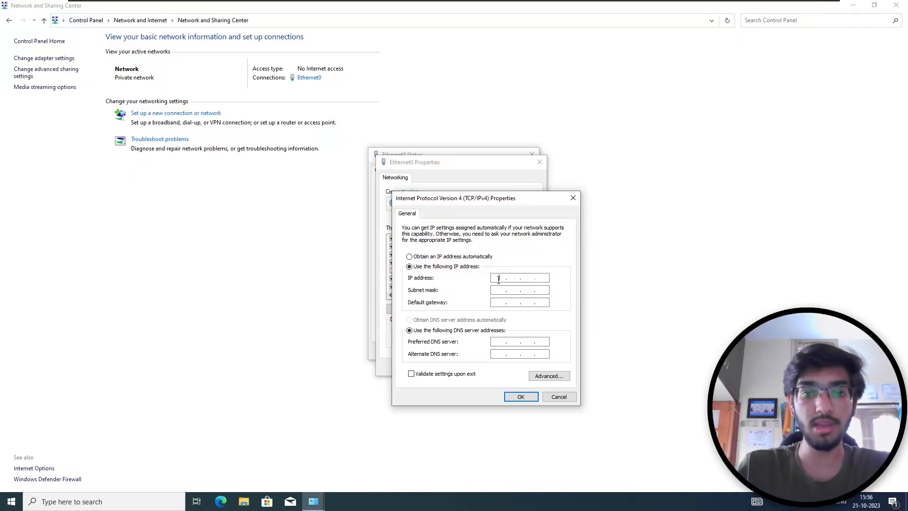
type("1921")
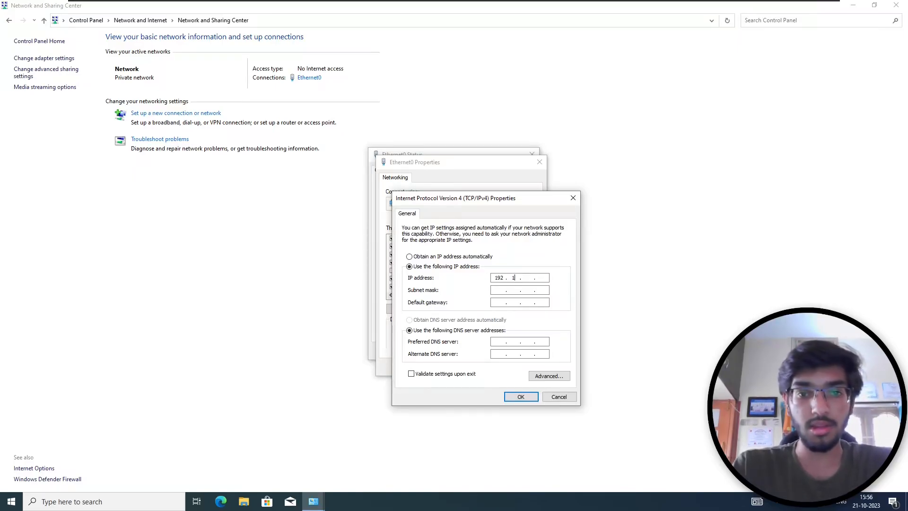
type("68")
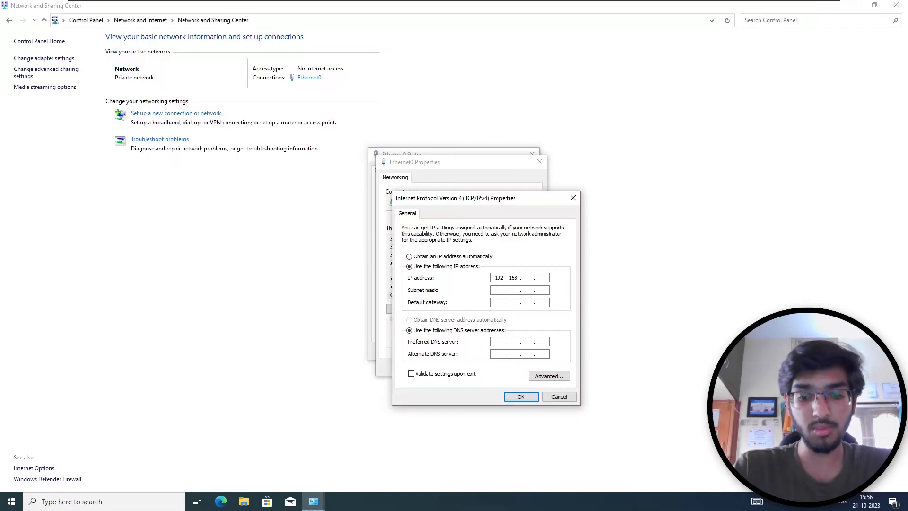
type("0")
type("1")
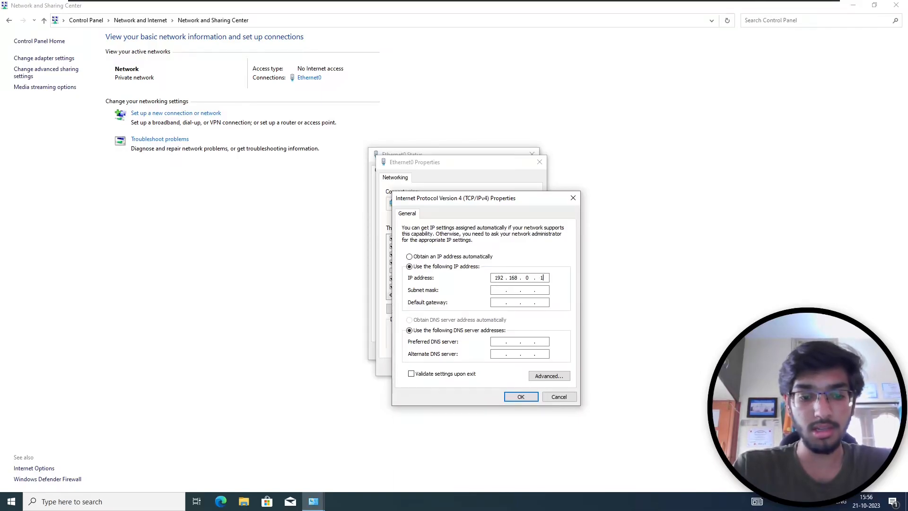
key("BackSpace")
type("249")
key("Tab")
key("Tab")
type("192168")
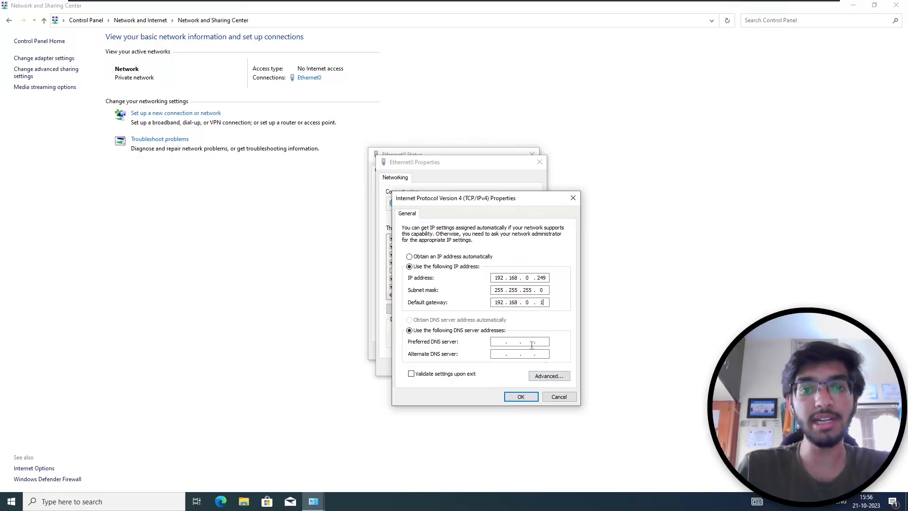
left_click(500, 341)
type("192168")
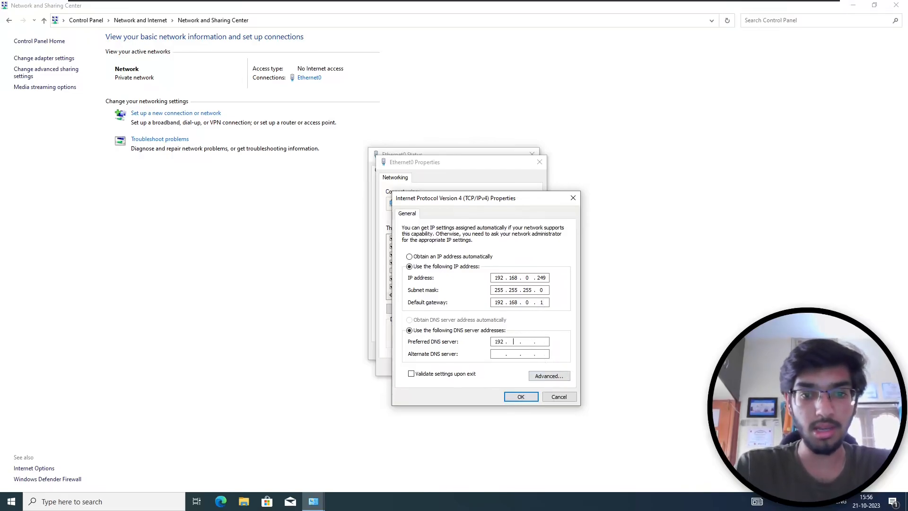
type("0.252")
type("192168.0.1")
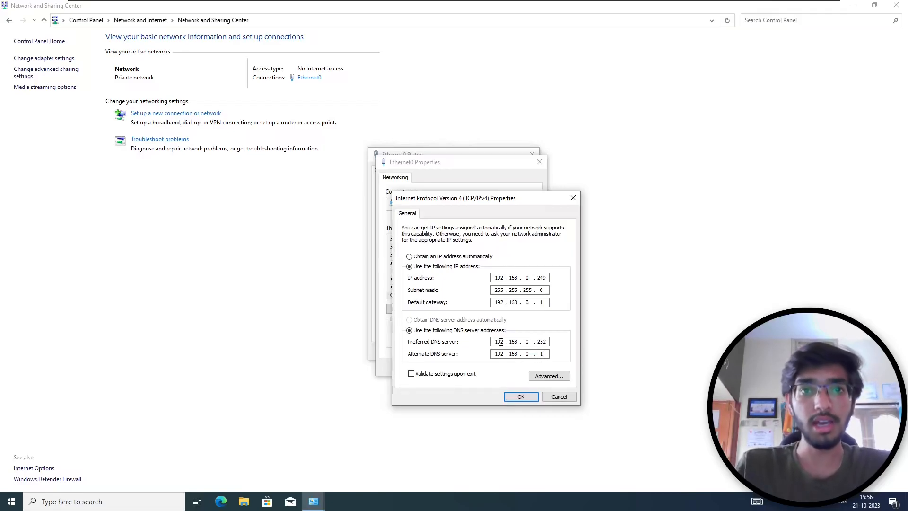
left_click(520, 396)
left_click(488, 366)
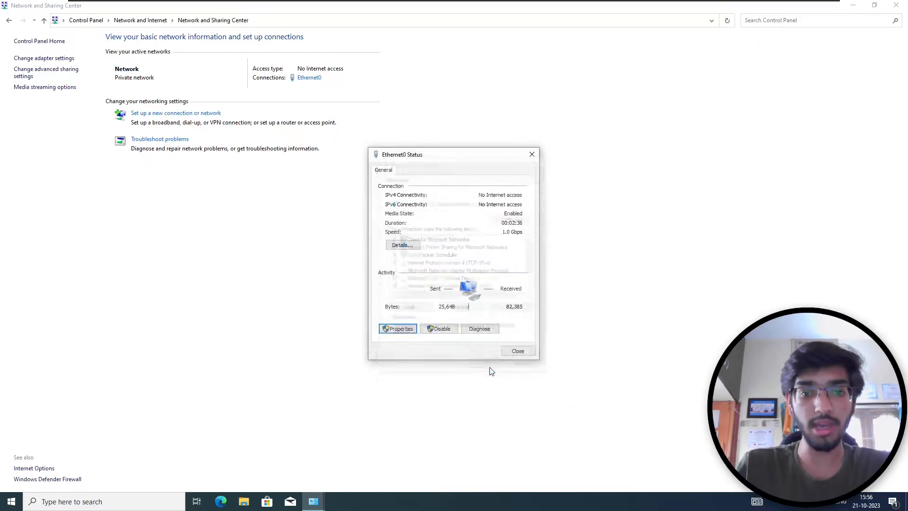
- Close the network windows and launch Windows PowerShell maximized
left_click(517, 350)
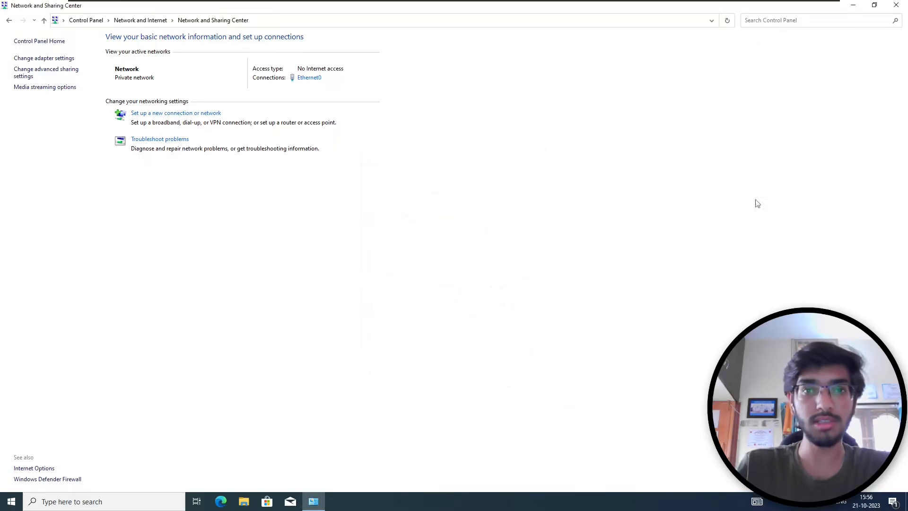
left_click(896, 5)
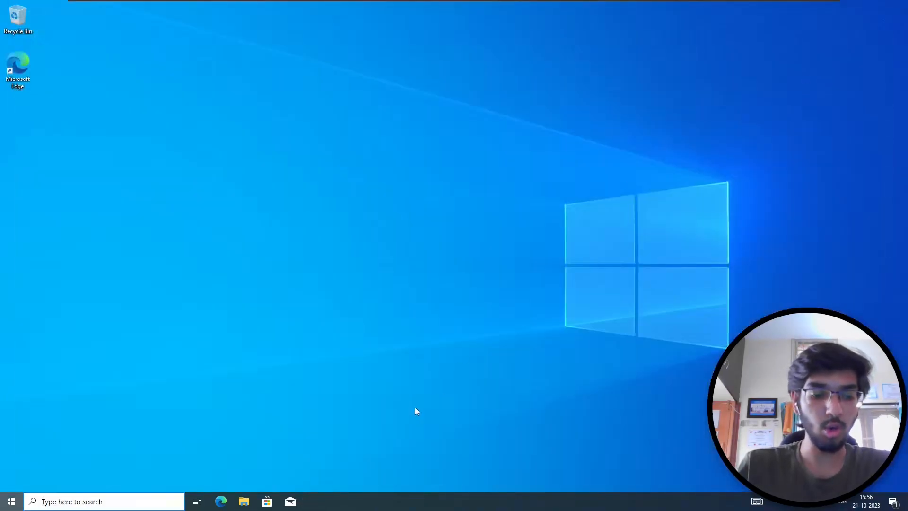
key("super")
type("powershell")
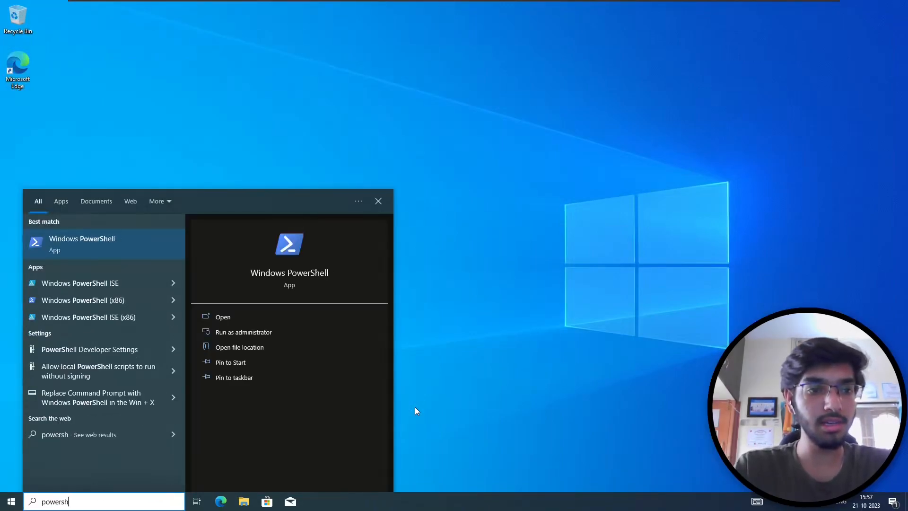
key("Return")
key("super+Up")
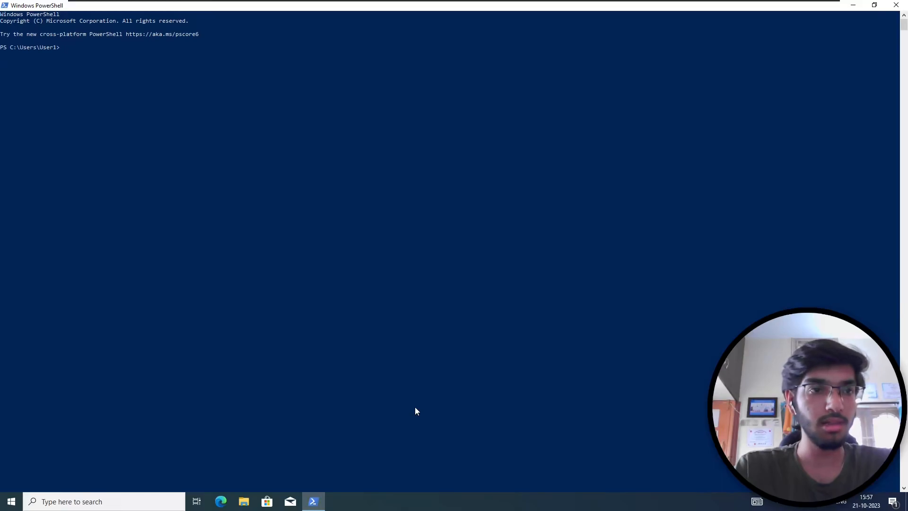
scroll(415, 407, "up", 3)
- Run ipconfig to confirm IPv4 address 192.168.0.249, then close PowerShell
type("onfig")
key("Return")
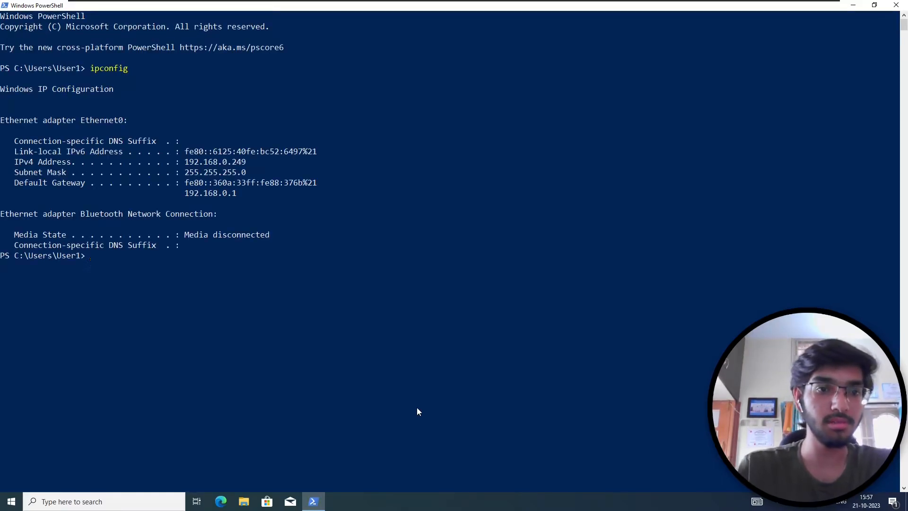
left_click_drag(186, 163, 244, 164)
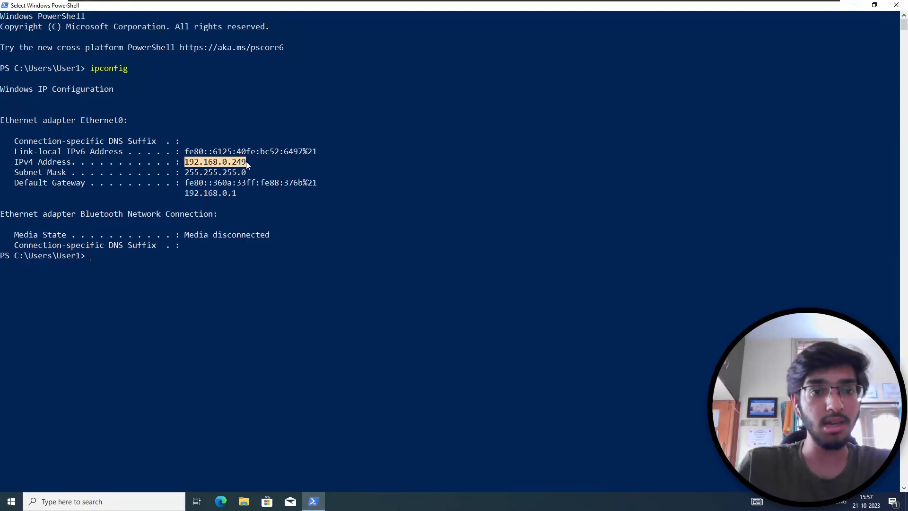
left_click(247, 164)
left_click(512, 175)
left_click(896, 5)
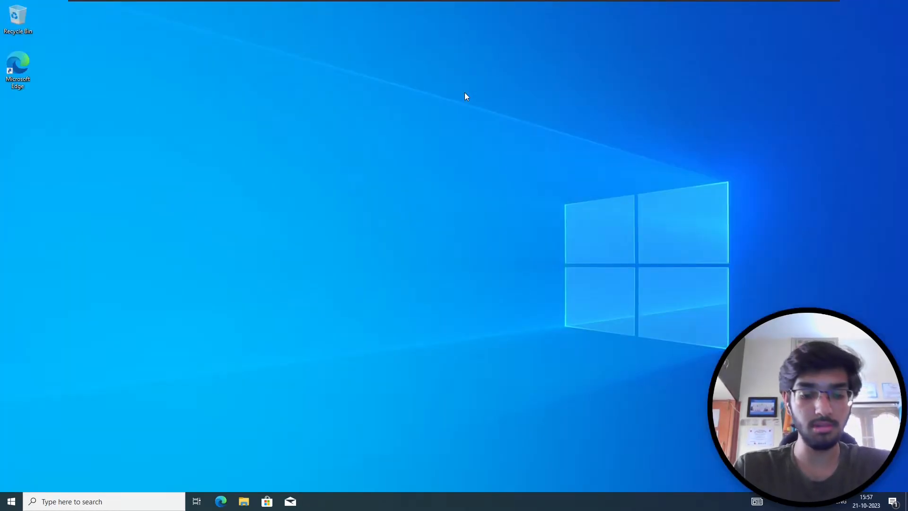
key("super+i")
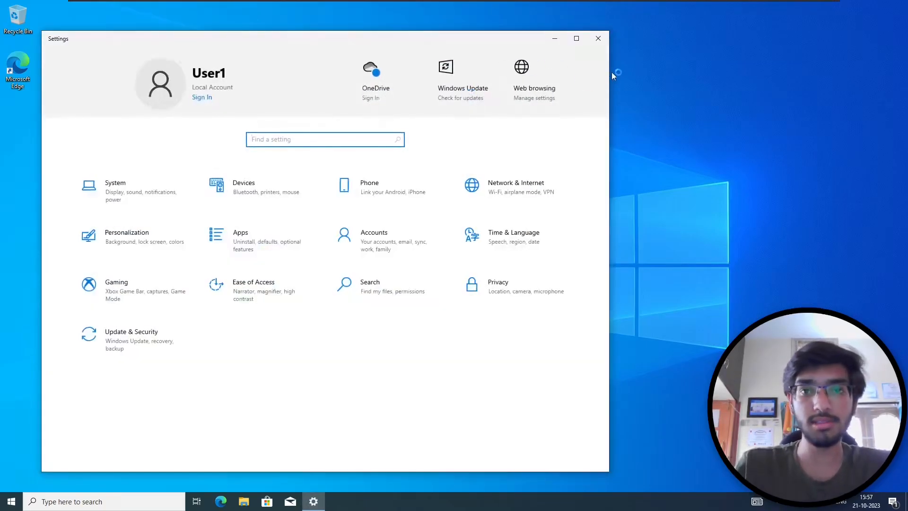
- View Windows Update under Update & Security in maximized Settings, then return to Home
left_click(576, 38)
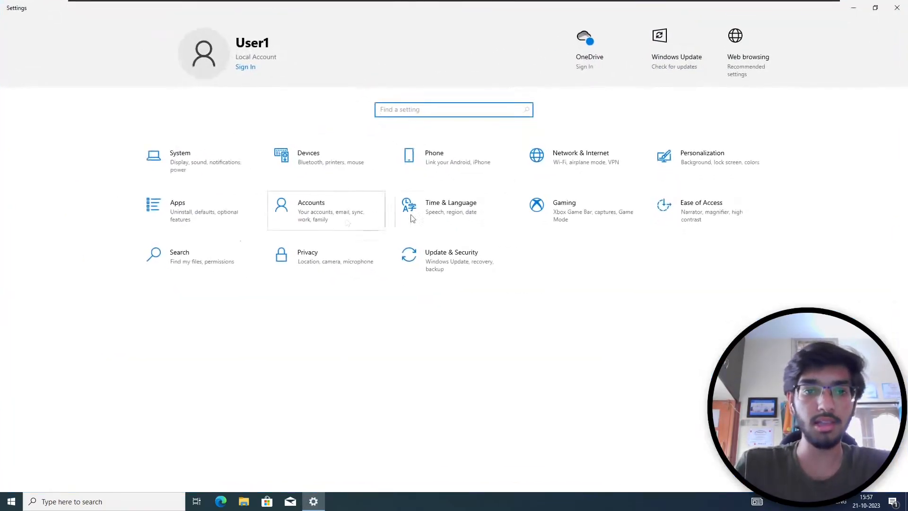
left_click(455, 255)
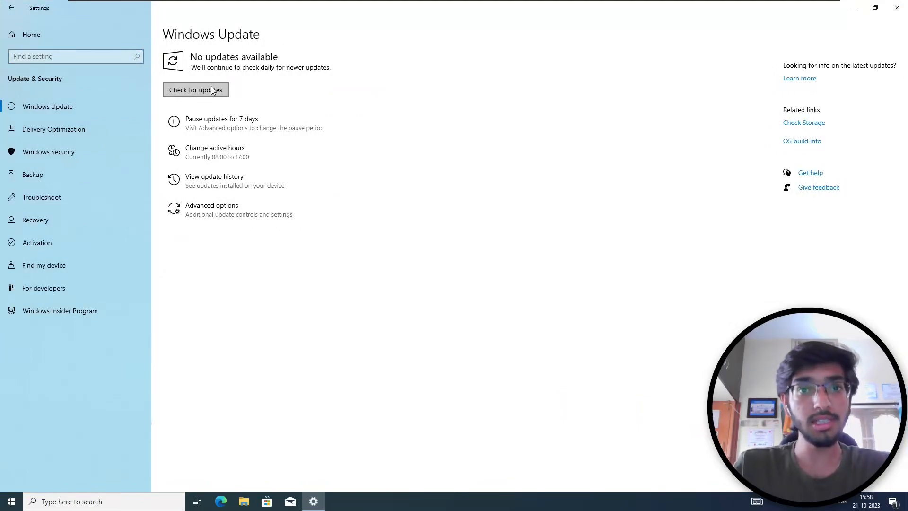
left_click(54, 37)
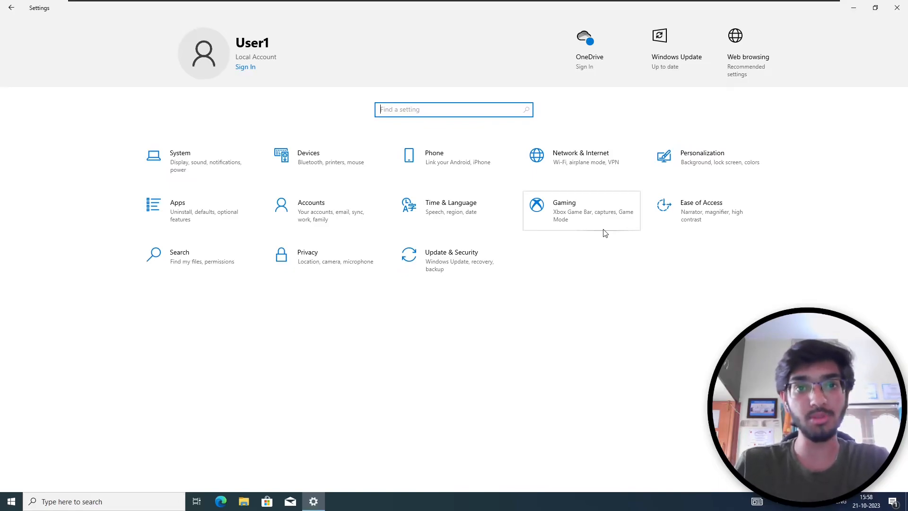
- Turn on the manual proxy server and bypass it for local intranet addresses
left_click(571, 147)
left_click(81, 242)
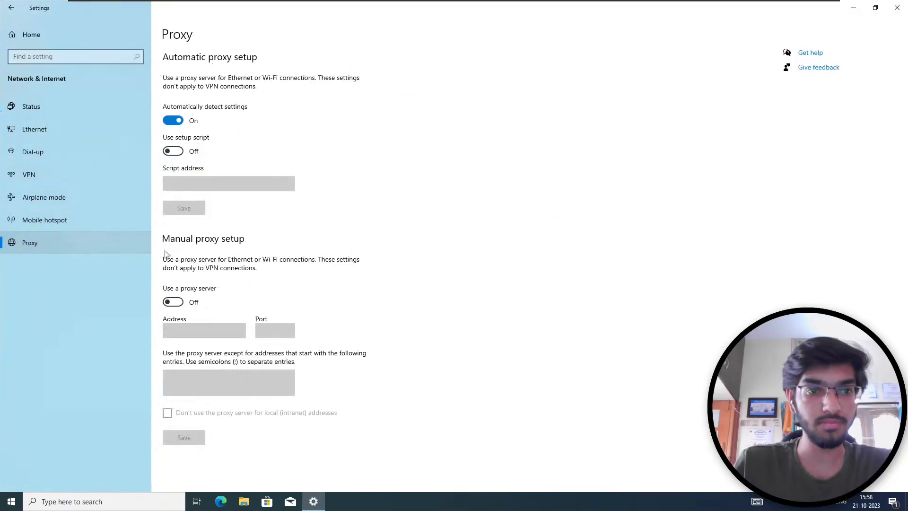
left_click(173, 302)
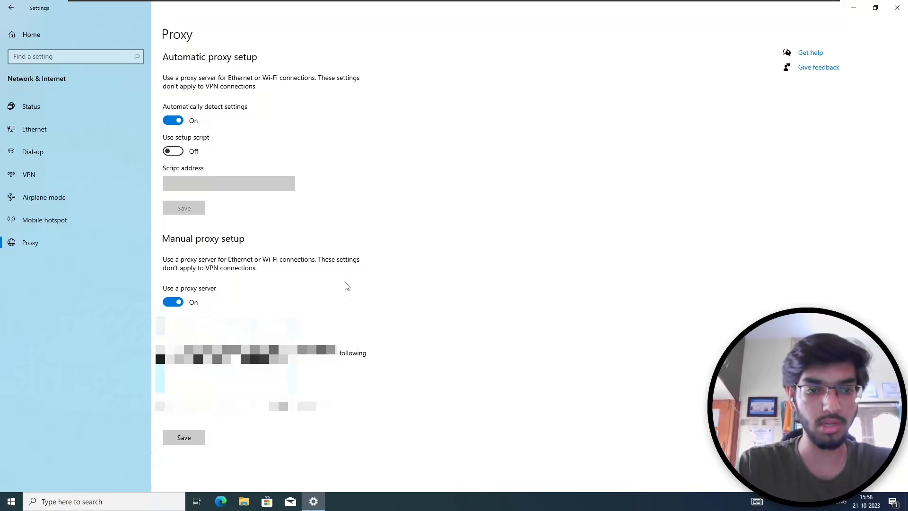
left_click(161, 406)
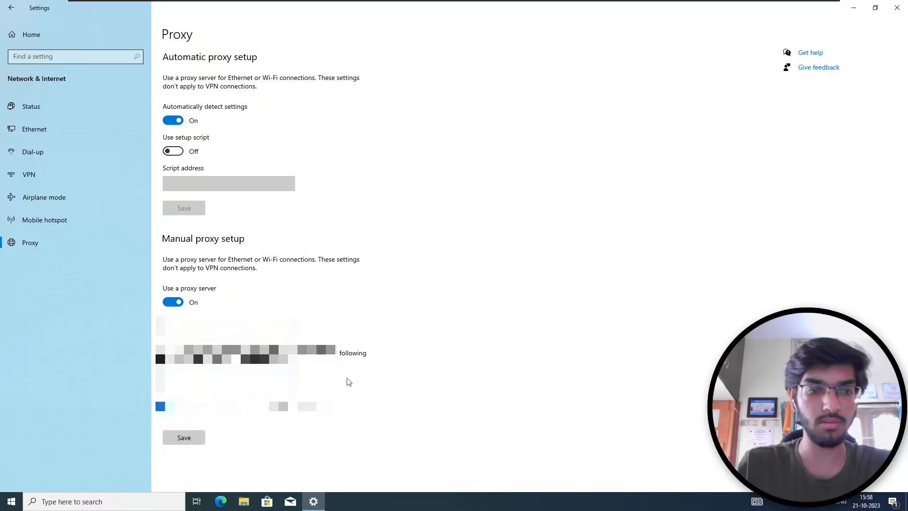
- Check for Windows updates under Update & Security, then close Settings
left_click(31, 34)
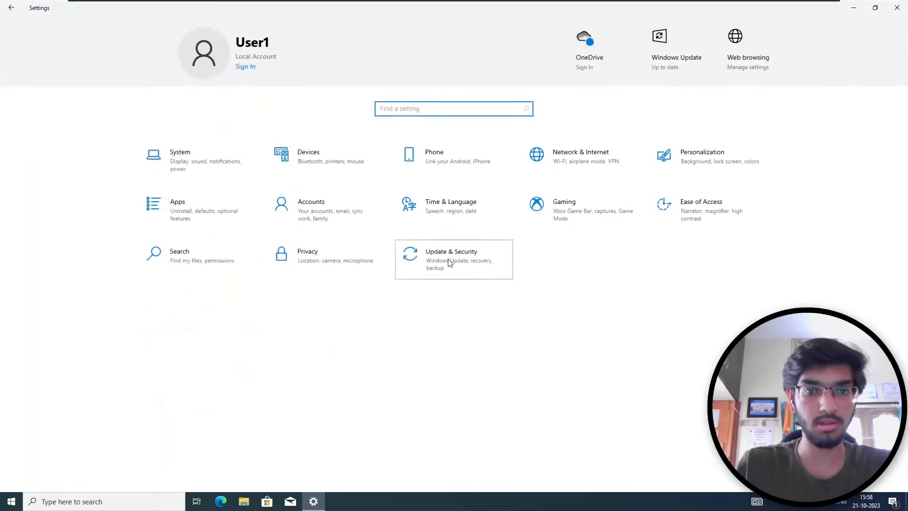
left_click(450, 259)
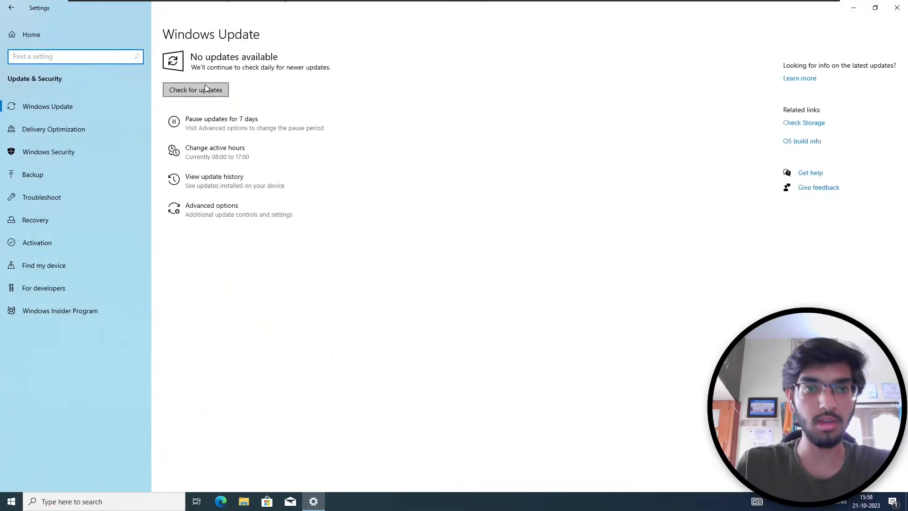
left_click(205, 88)
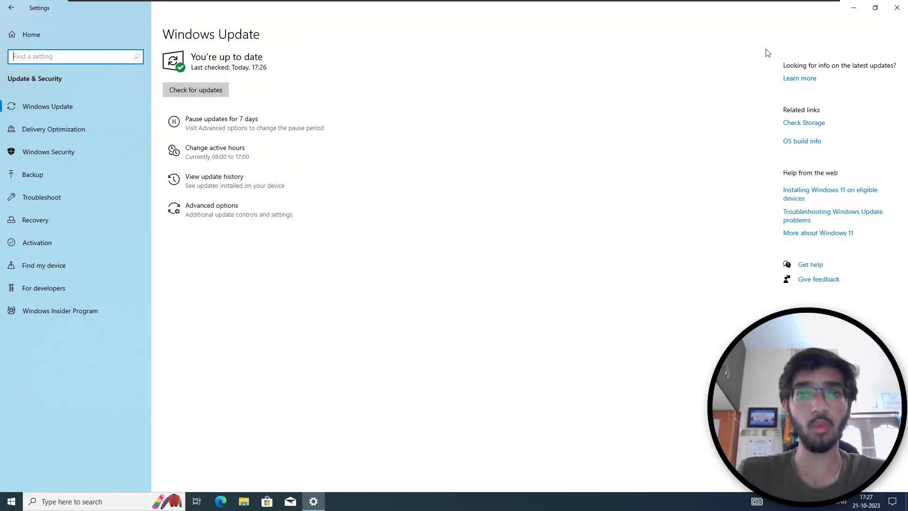
left_click(897, 7)
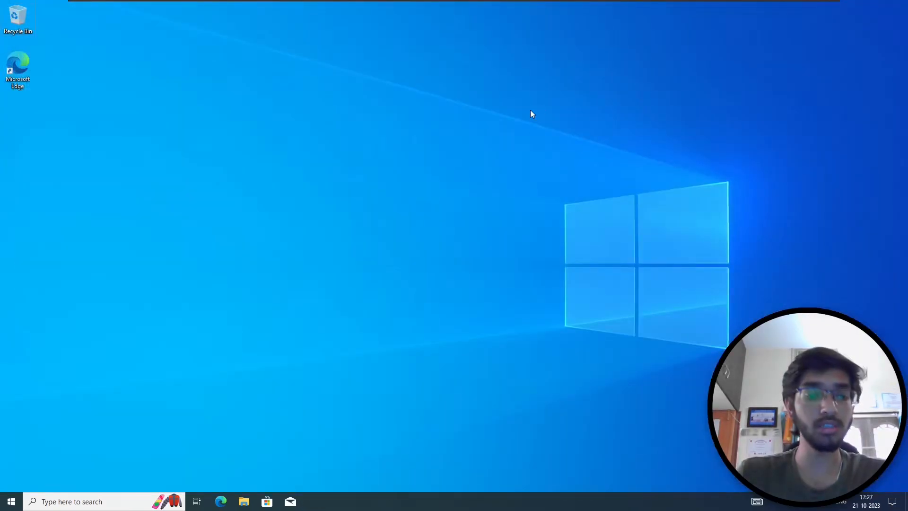
- Open the Services console maximized and scroll down to the Windows Update service
key("super")
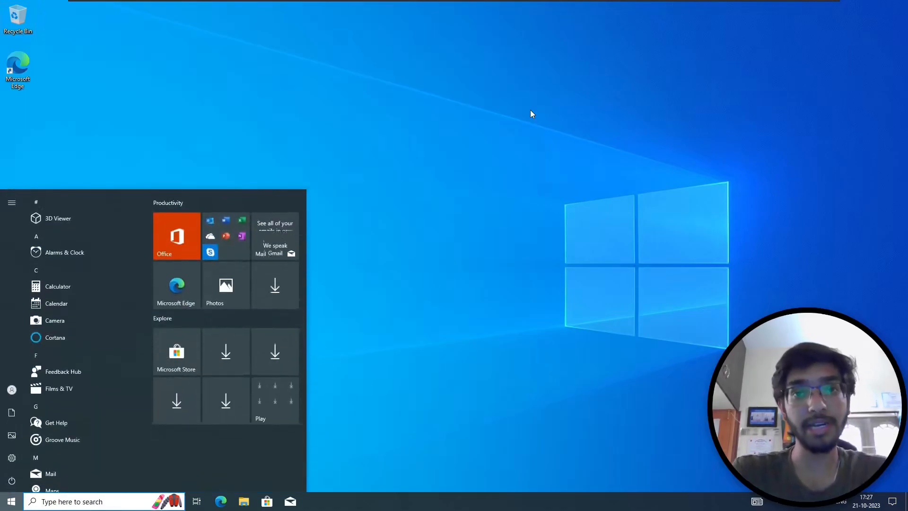
type("serve")
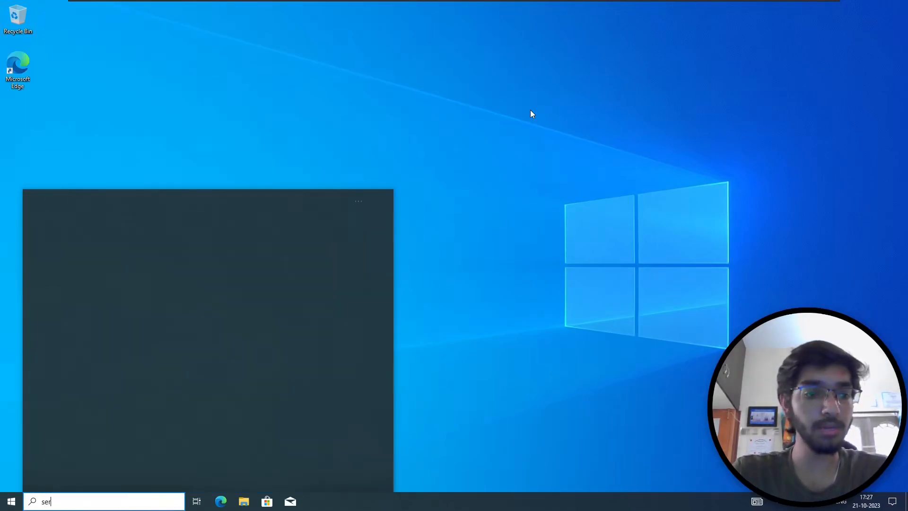
key("Return")
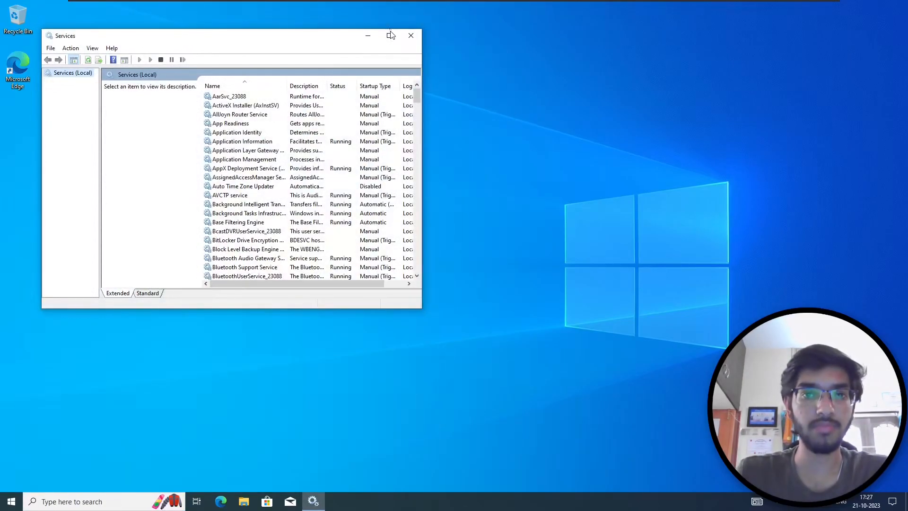
left_click(391, 36)
scroll(349, 163, "down", 20)
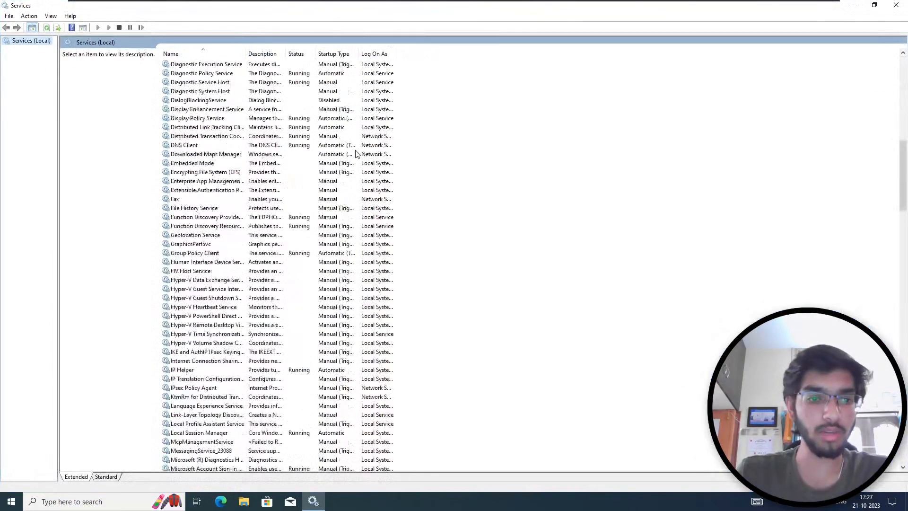
scroll(355, 154, "down", 20)
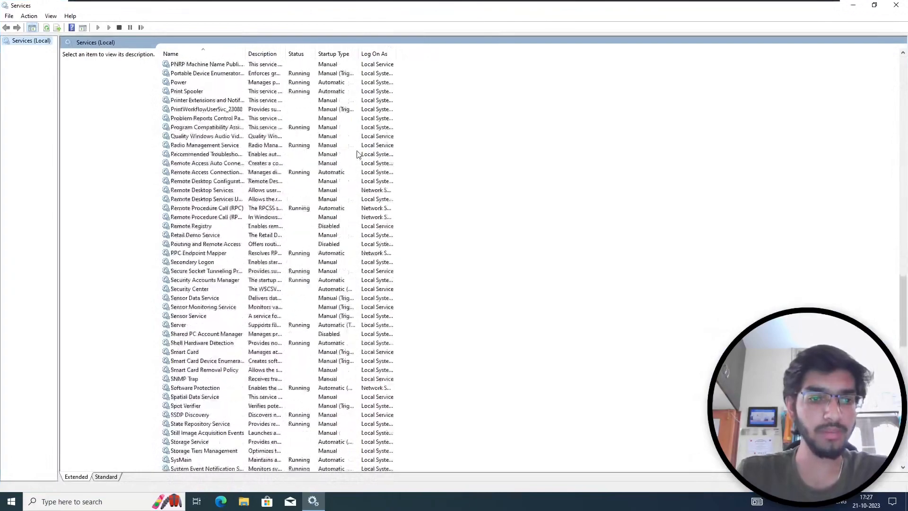
scroll(358, 152, "down", 12)
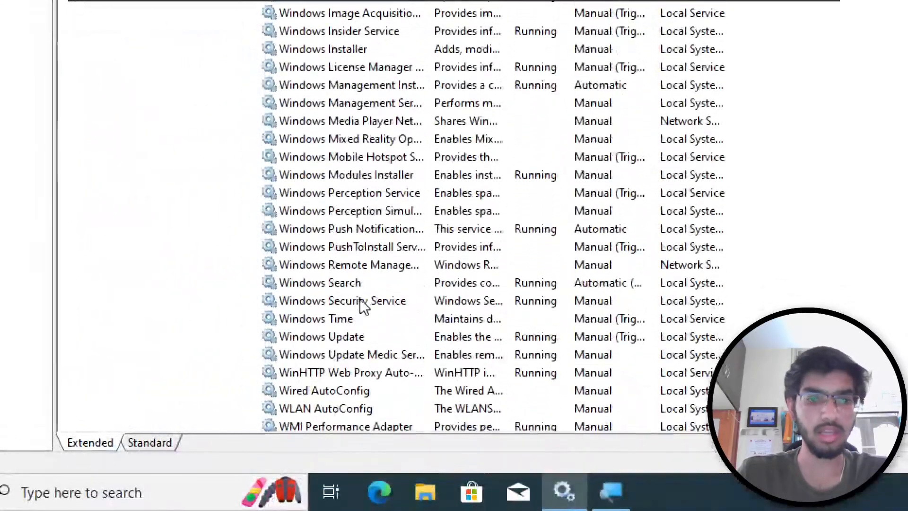
- Set Windows Update's startup type to Disabled, stop the service, apply, and close Services
left_click(325, 337)
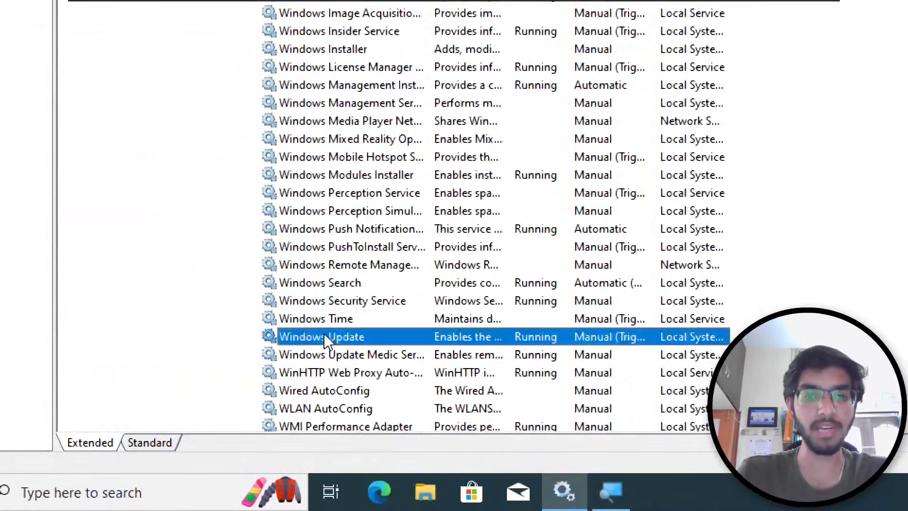
right_click(325, 337)
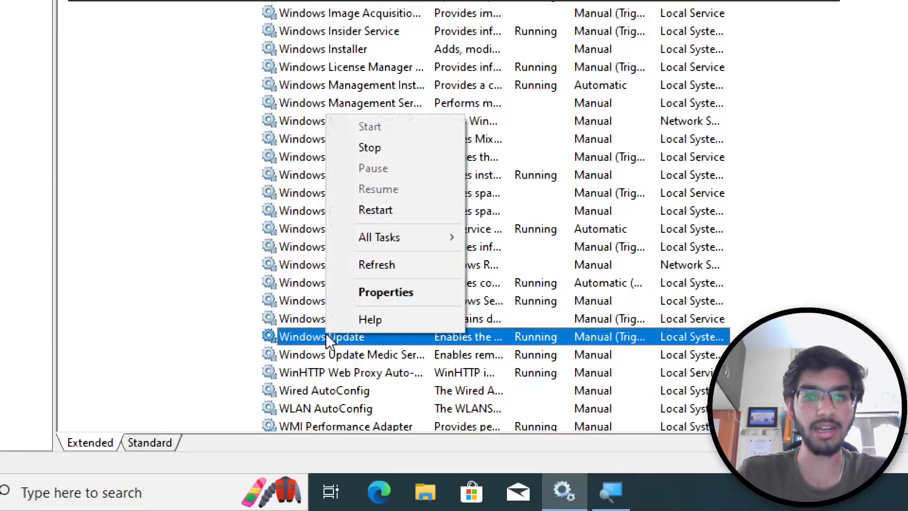
left_click(383, 292)
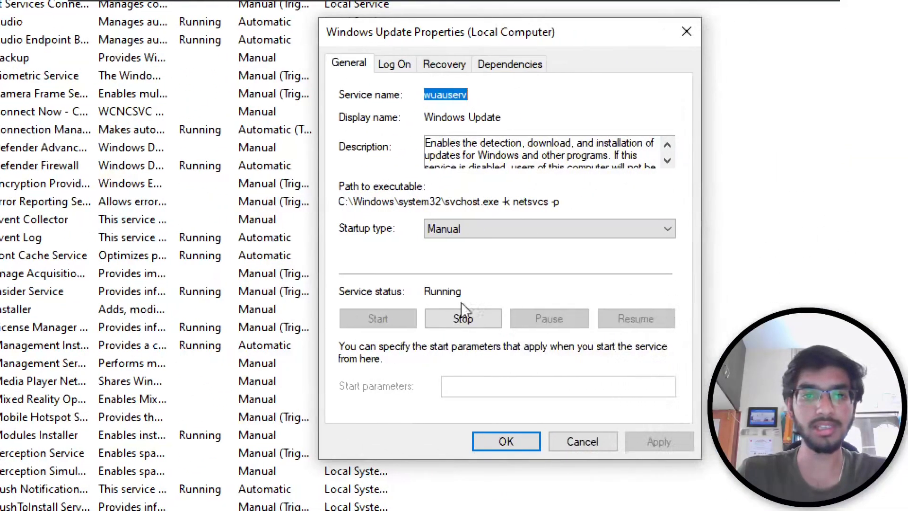
left_click(488, 232)
left_click(476, 283)
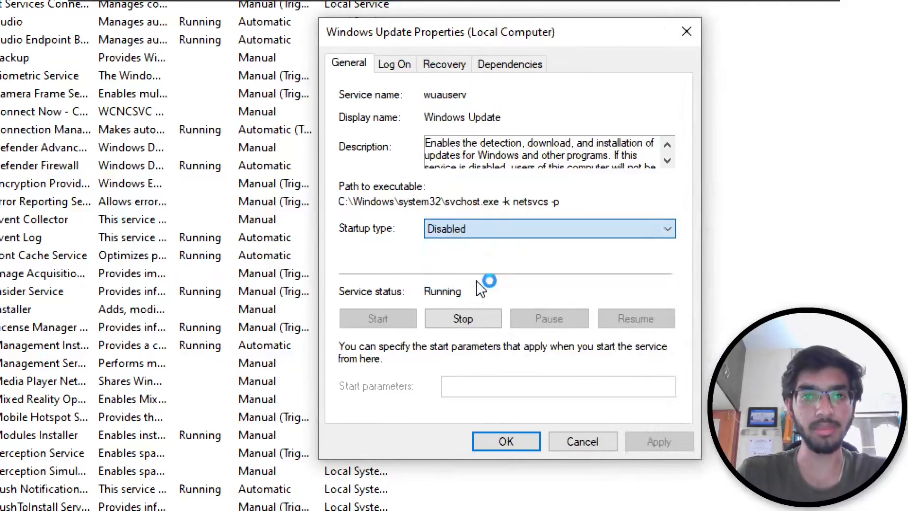
left_click(469, 321)
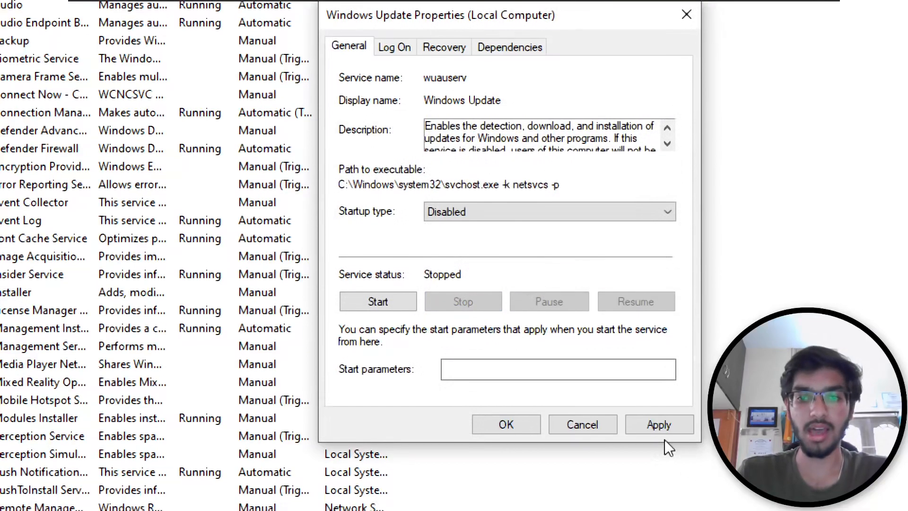
left_click(664, 442)
left_click(477, 424)
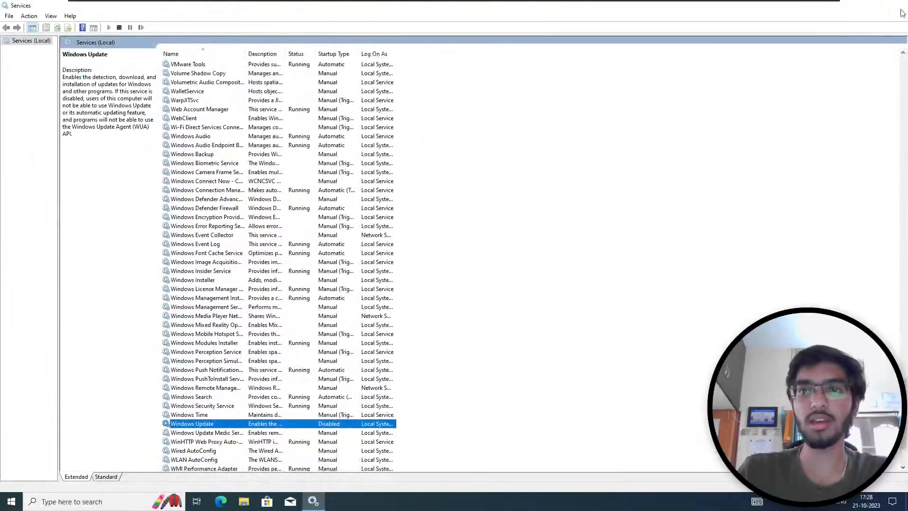
left_click(902, 10)
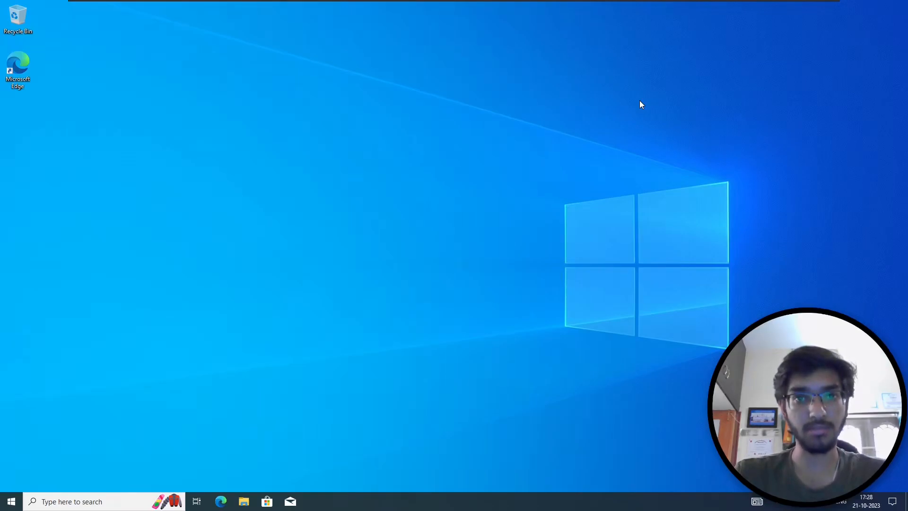
- Shut down the Windows 10 guest from its Start menu
left_click(5, 504)
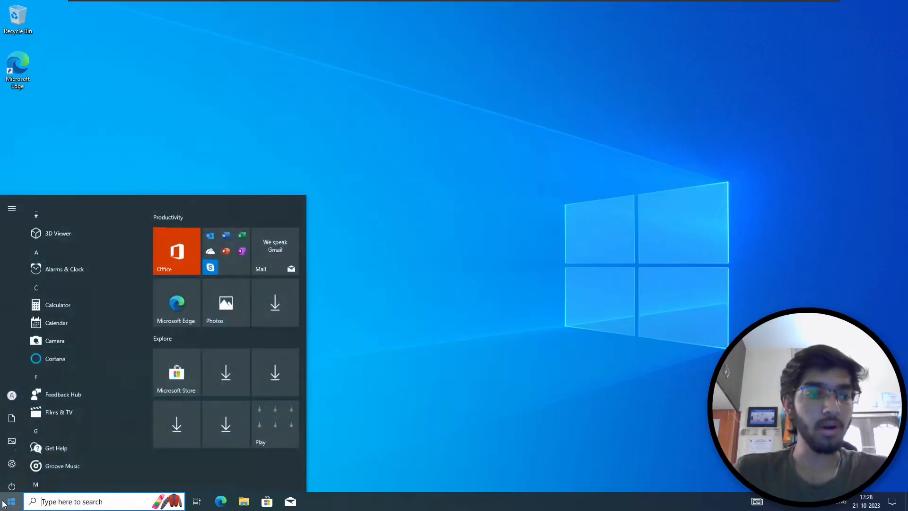
left_click(12, 480)
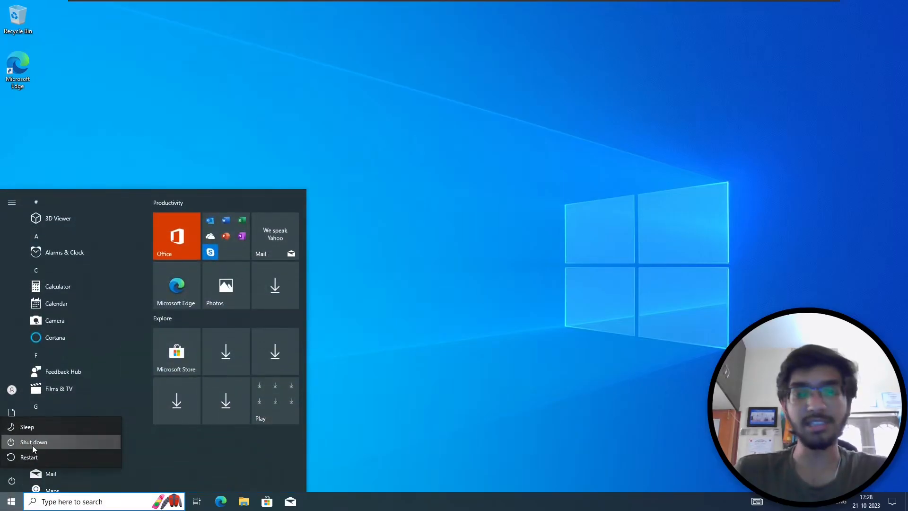
left_click(33, 442)
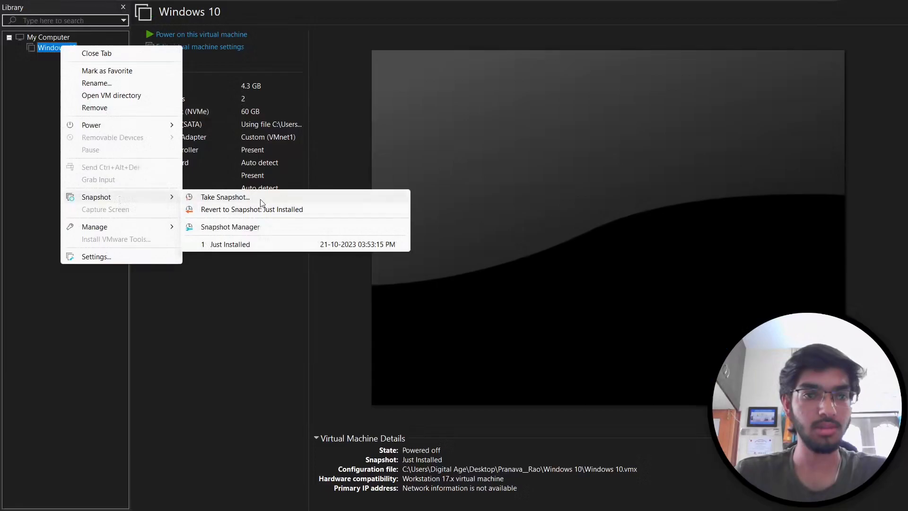
- Take a snapshot of the VM named 'Updated the system'
left_click(284, 195)
key("BackSpace")
type("Updated the system")
left_click(484, 311)
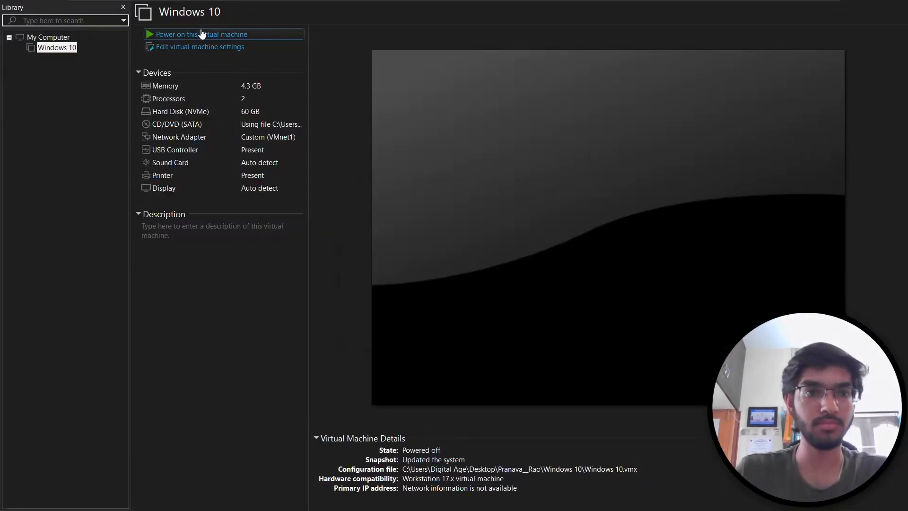
- Power the VM back on and sign in with the account password
left_click(180, 35)
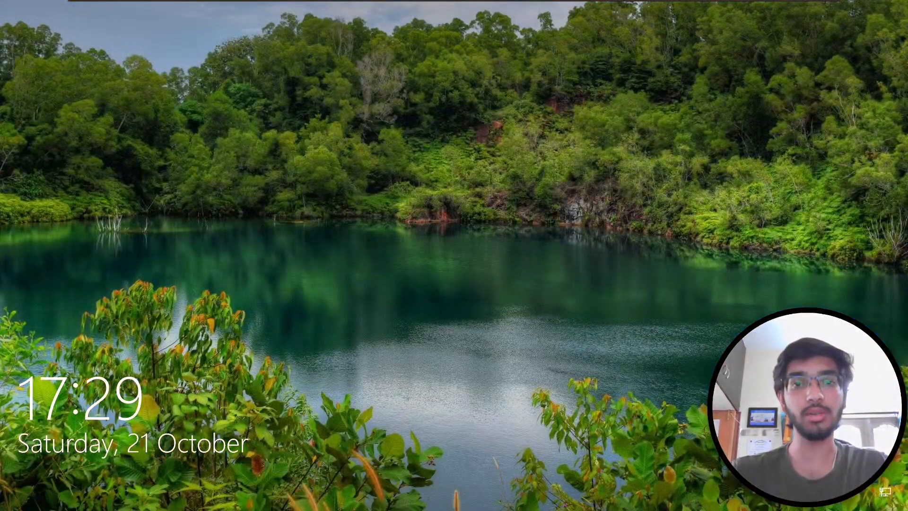
key("Return")
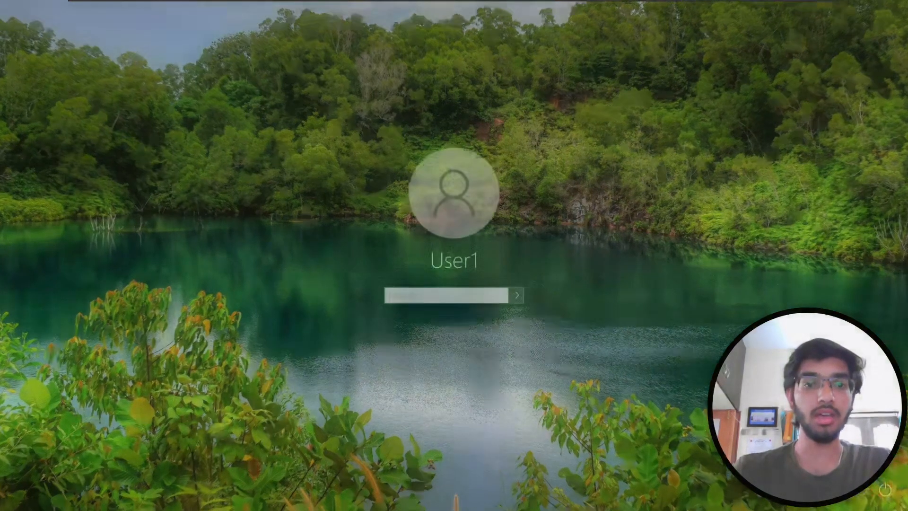
type("********")
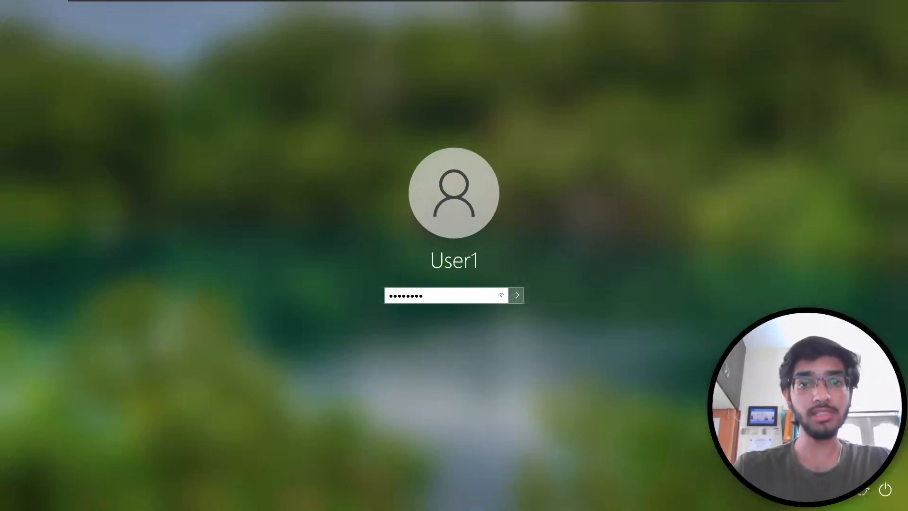
type("***")
key("Return")
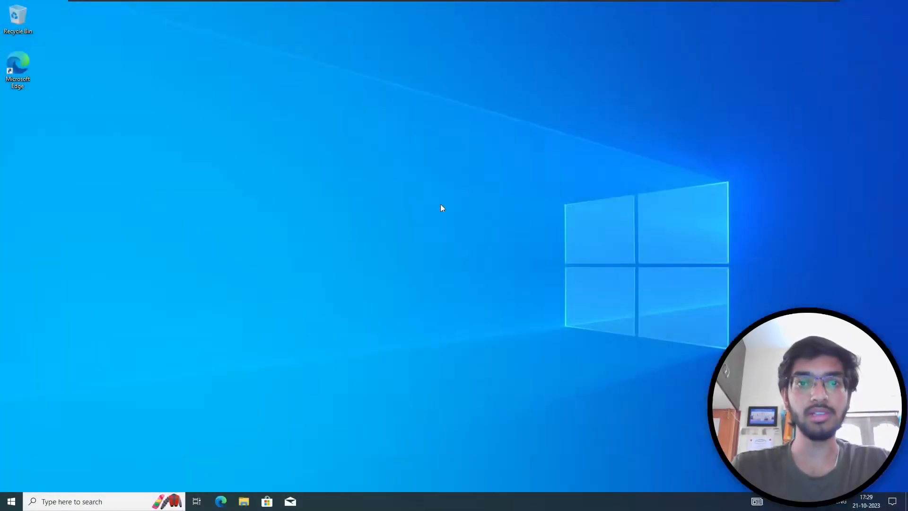
- Create a desktop folder 'Sharing' containing a new text document 'userfile'
key("ctrl+shift+n")
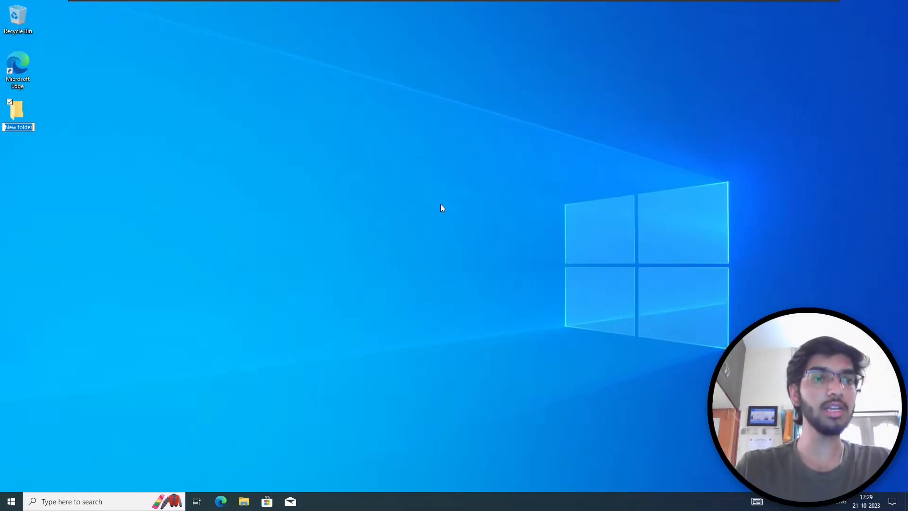
type("Sharing")
key("Return")
key("Return")
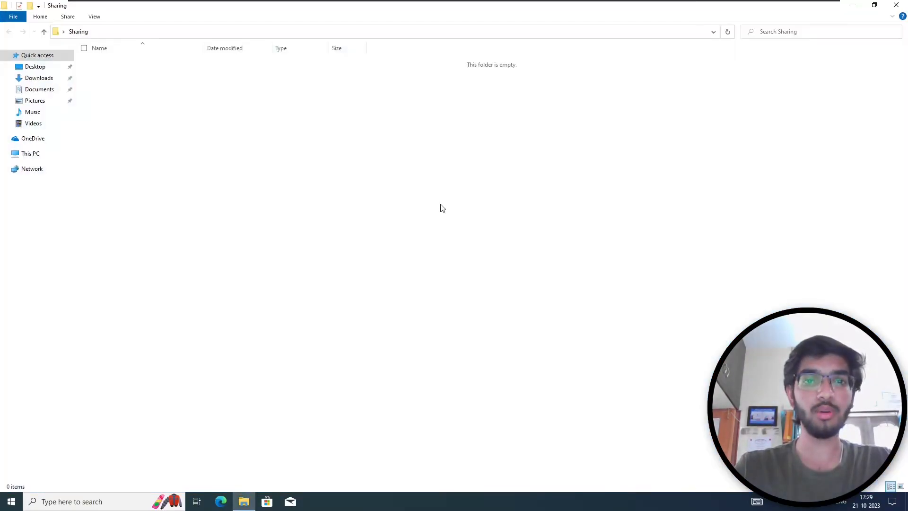
right_click(367, 113)
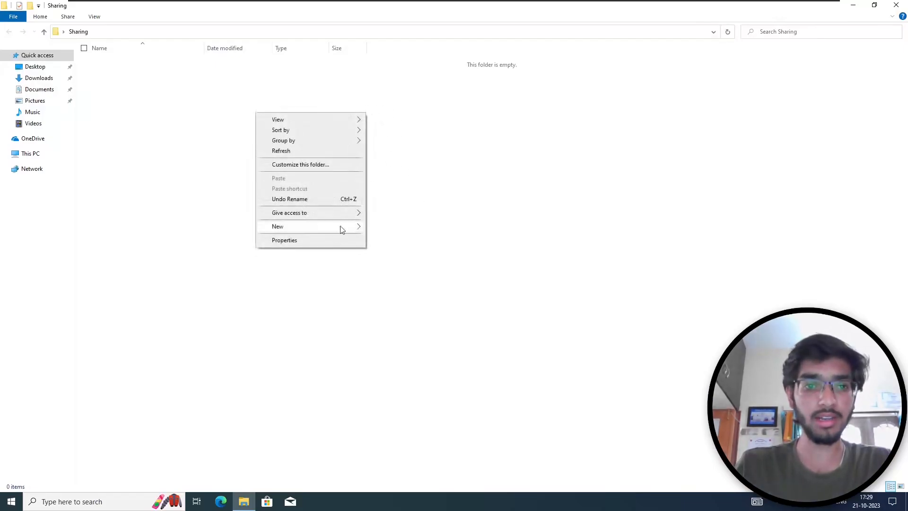
mouse_move(360, 227)
left_click(406, 271)
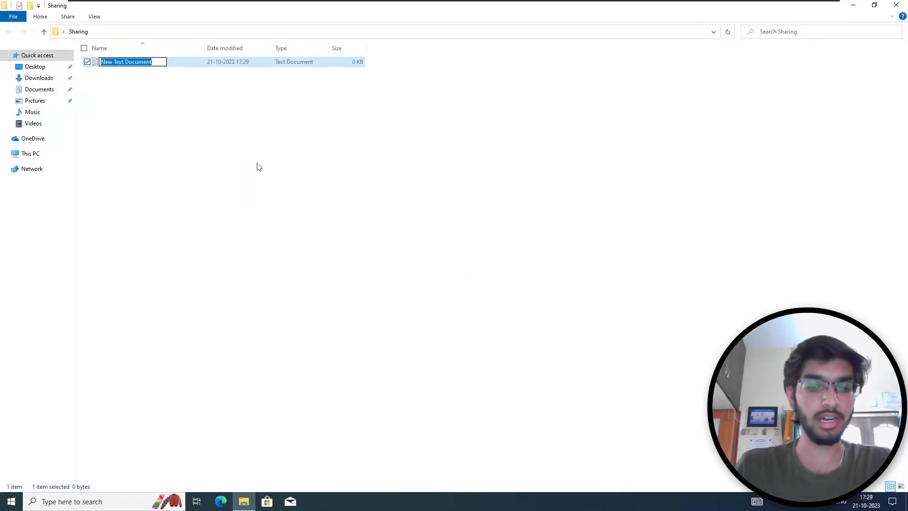
type("userfile")
key("Return")
key("Return")
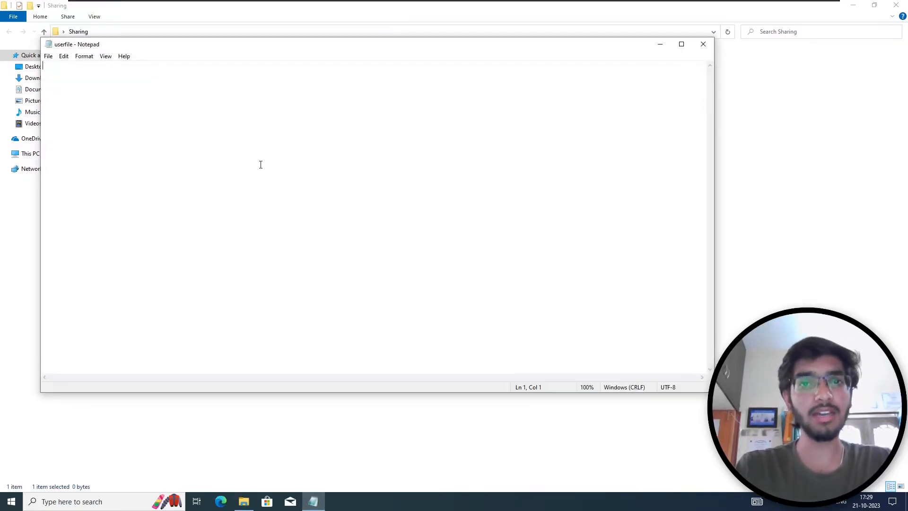
- Type Admin, Administrator, User1 and User2 into userfile, save, and close Notepad
type("Ad")
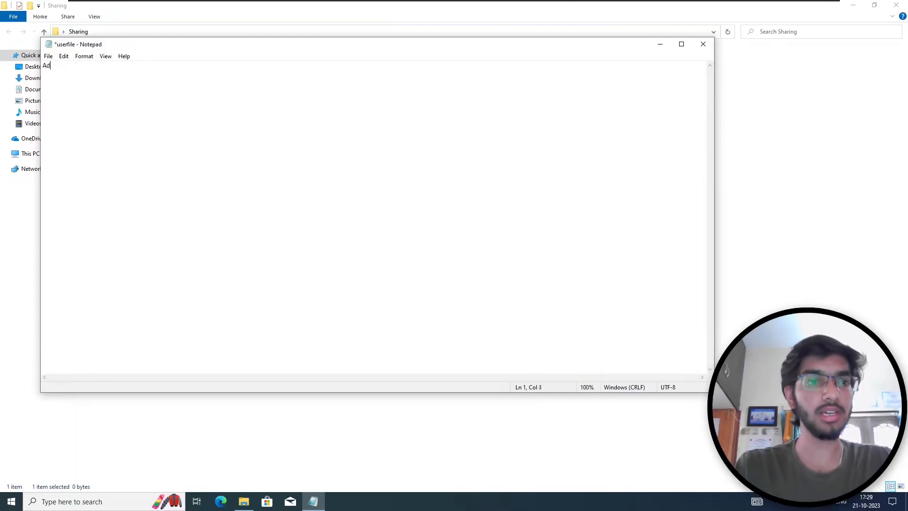
type("minAdminist")
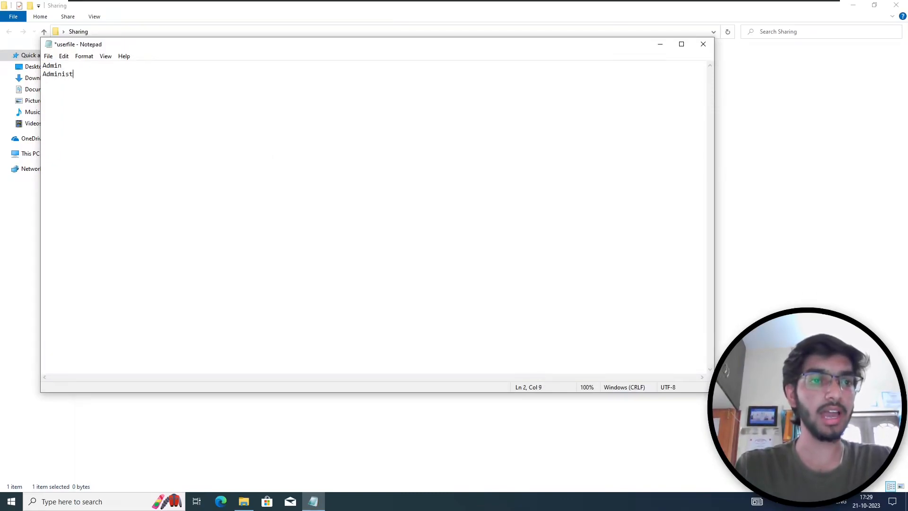
type("r")
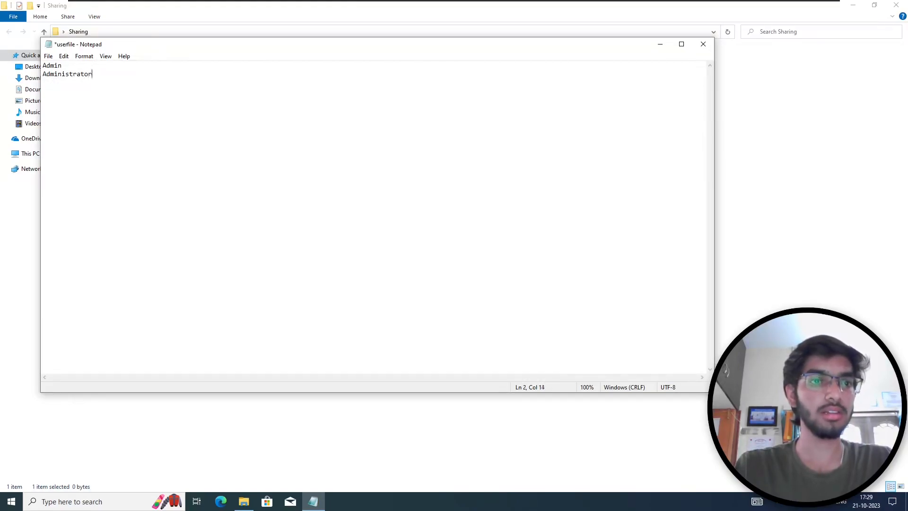
type("ationser1User")
key("ctrl+s")
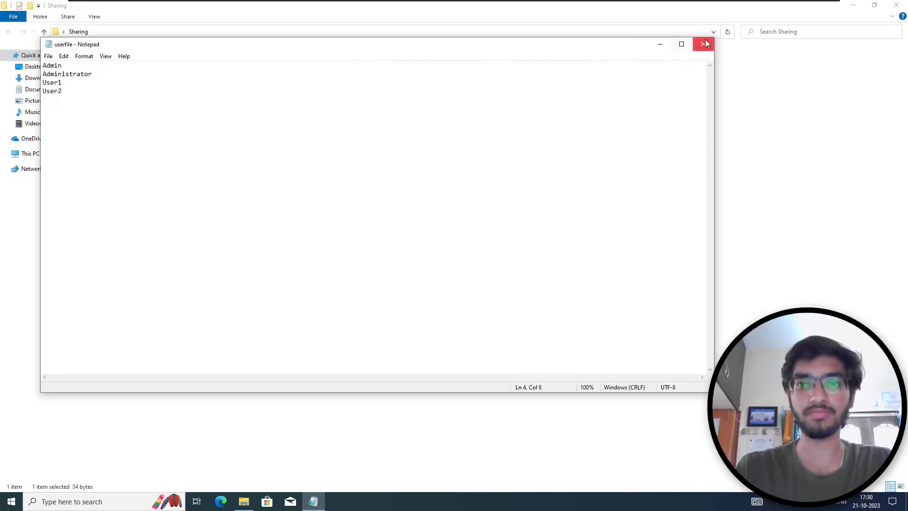
left_click(704, 44)
- Open the Sharing folder's Properties on its Sharing tab, with the screen magnified to 200%
left_click(467, 185)
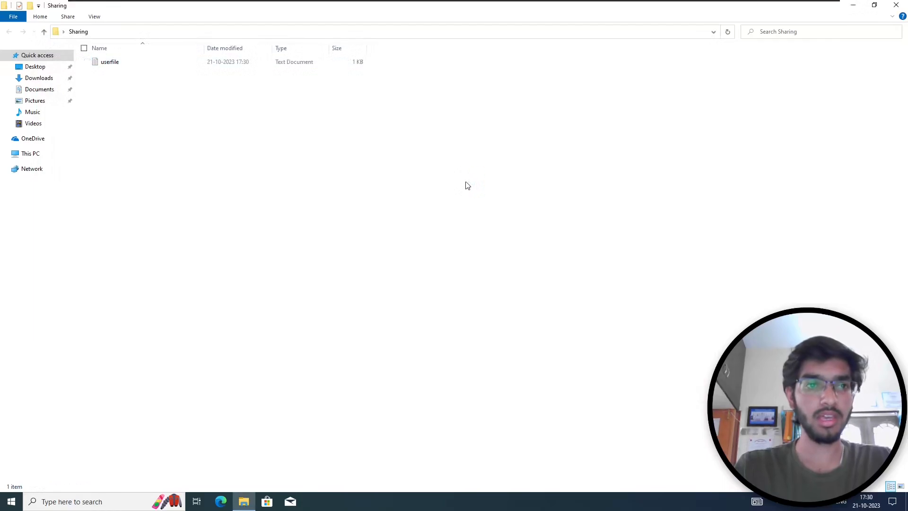
right_click(461, 136)
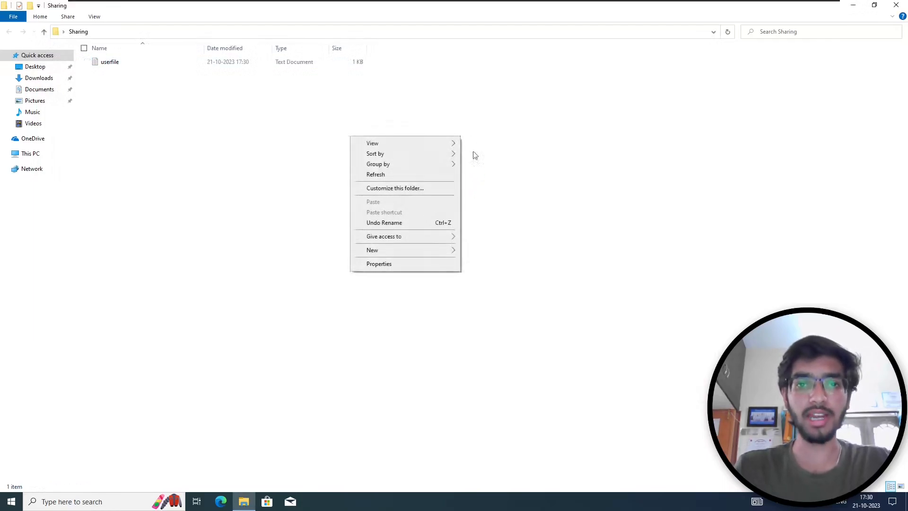
left_click(429, 264)
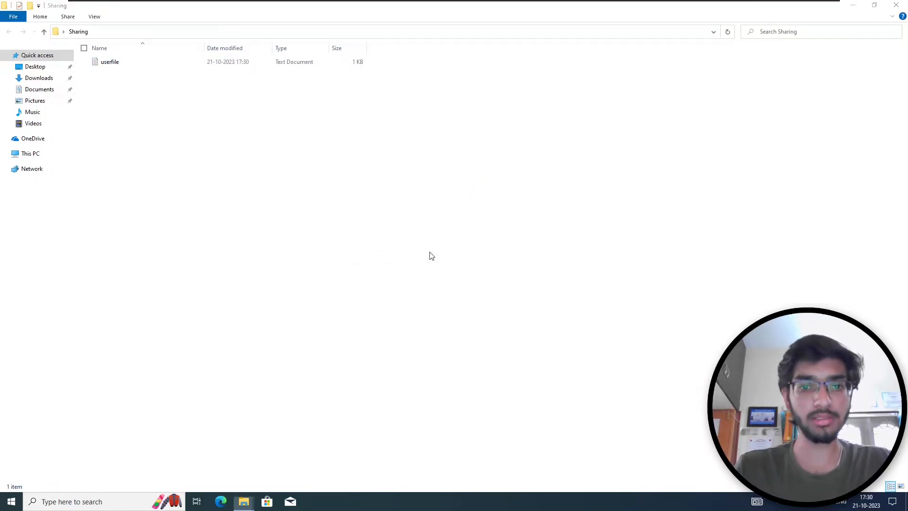
left_click(42, 65)
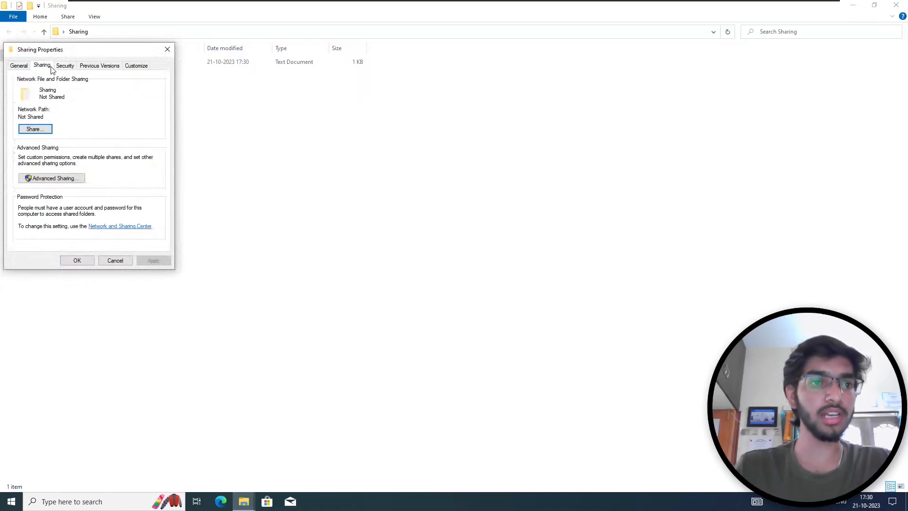
key("super+plus")
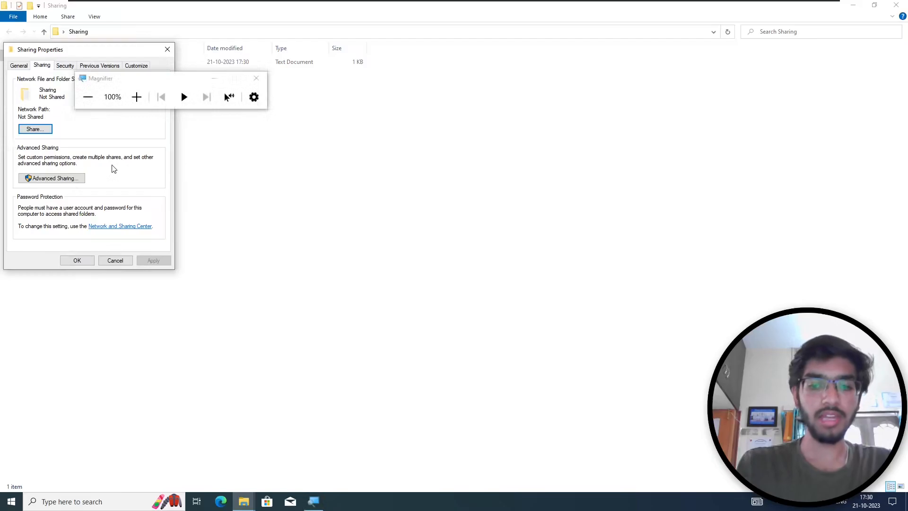
key("super+plus")
- Turn on Advanced Sharing so the folder is shared as 'Sharing', then apply and close
left_click(132, 348)
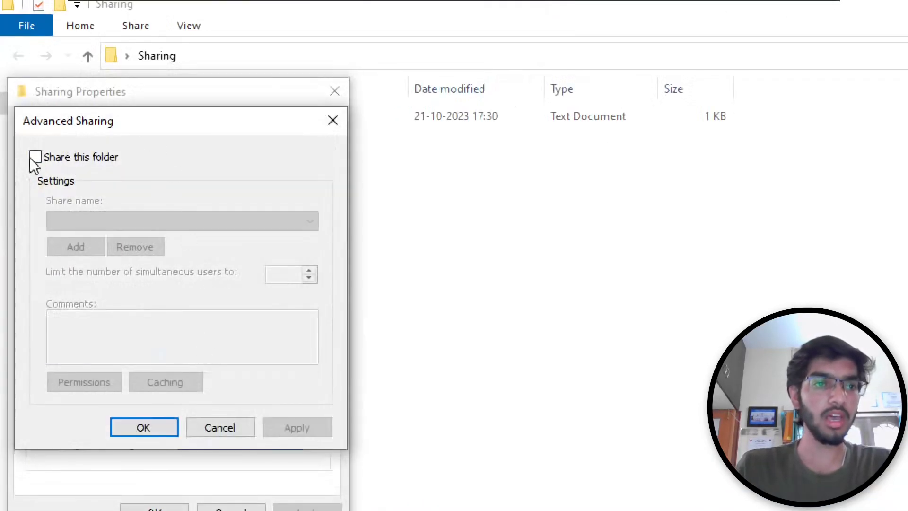
left_click(35, 157)
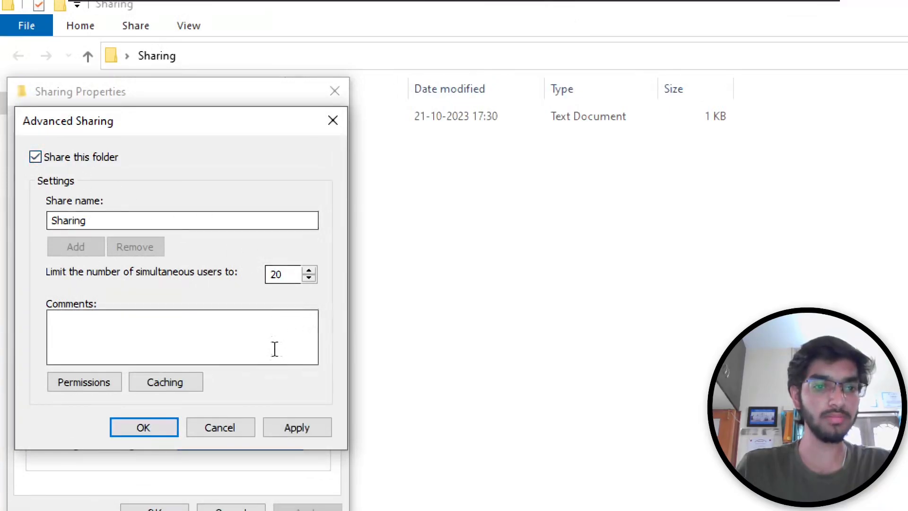
left_click(273, 427)
left_click(127, 431)
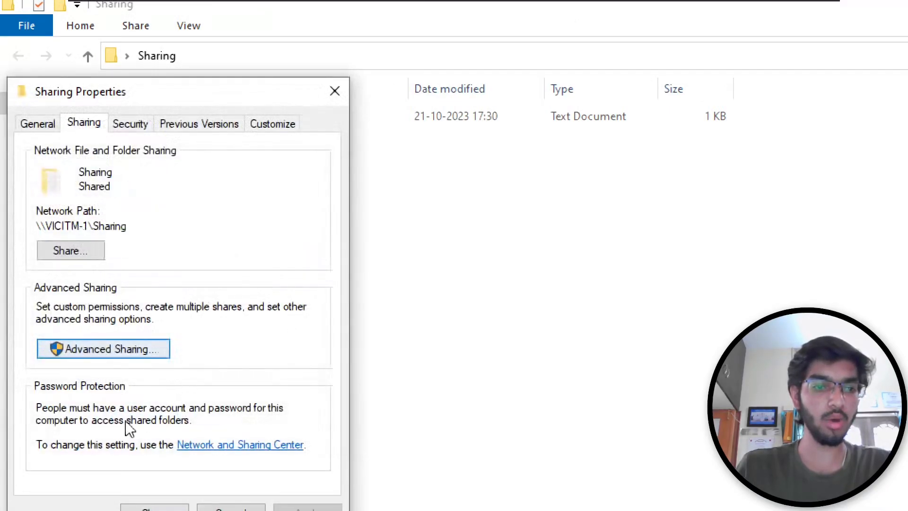
left_click(132, 348)
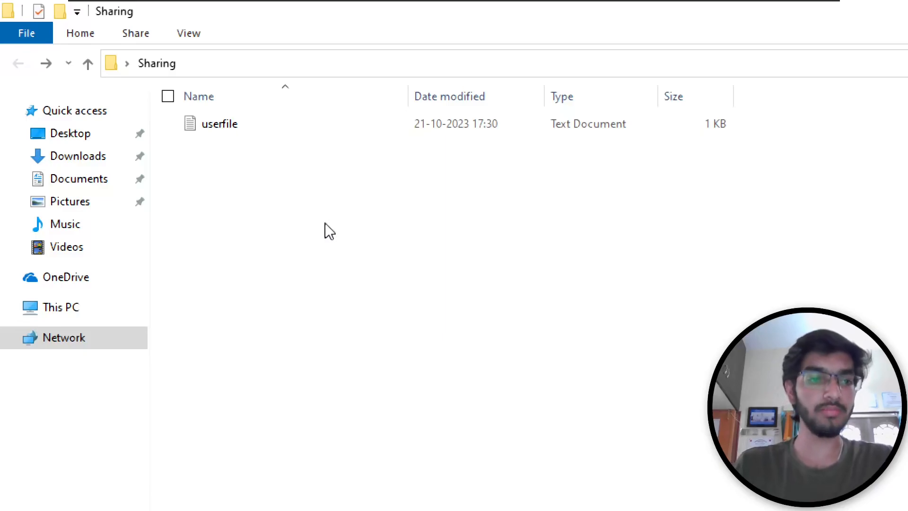
key("super+i")
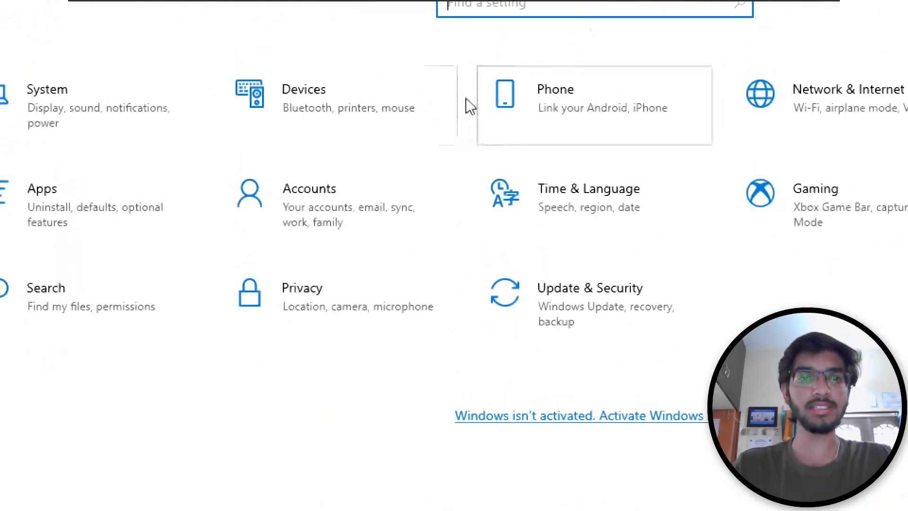
- Under Accounts > Family & other users, add a local user without a Microsoft account
left_click(314, 204)
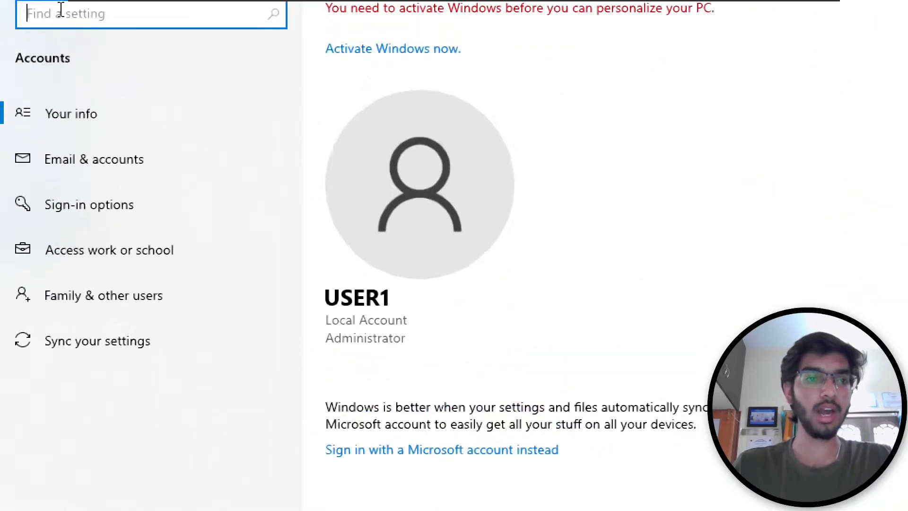
left_click(166, 303)
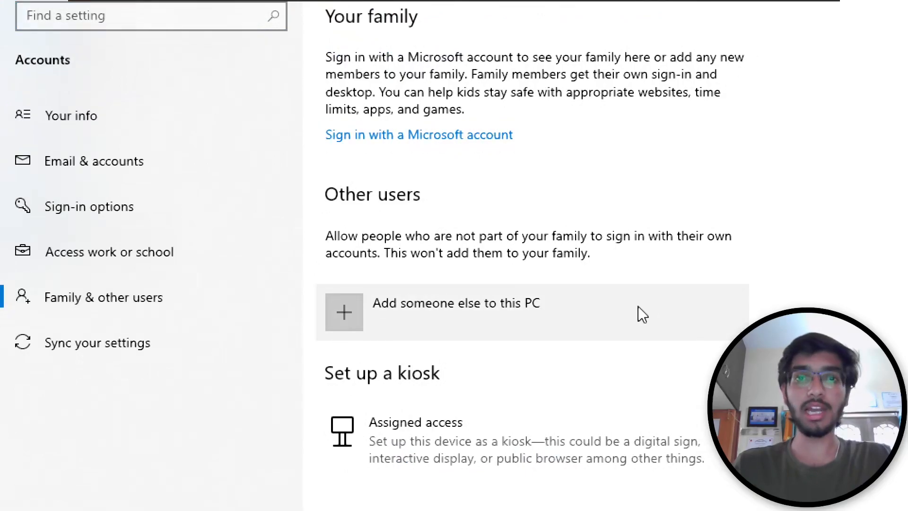
left_click(637, 305)
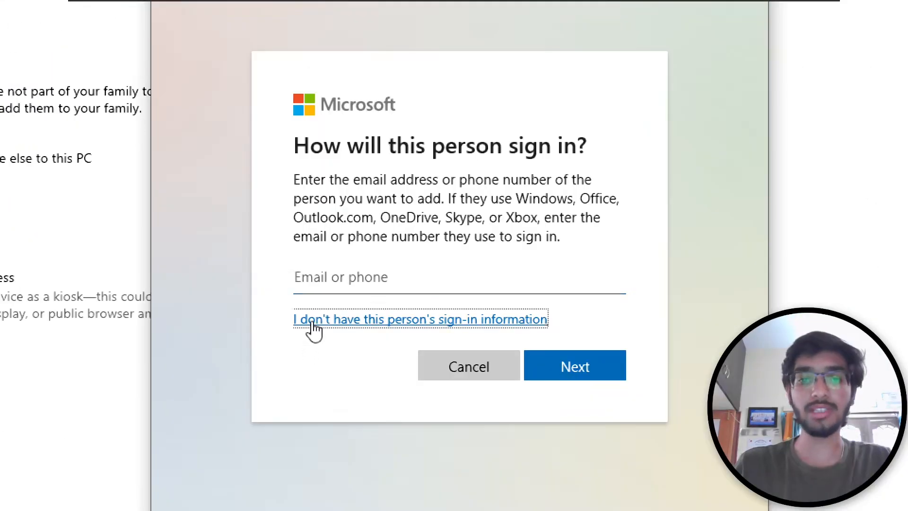
left_click(314, 326)
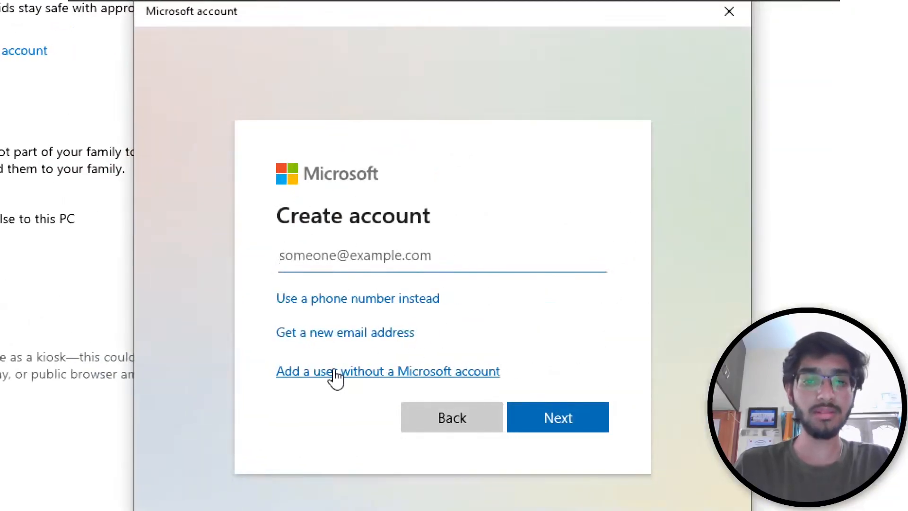
left_click(336, 372)
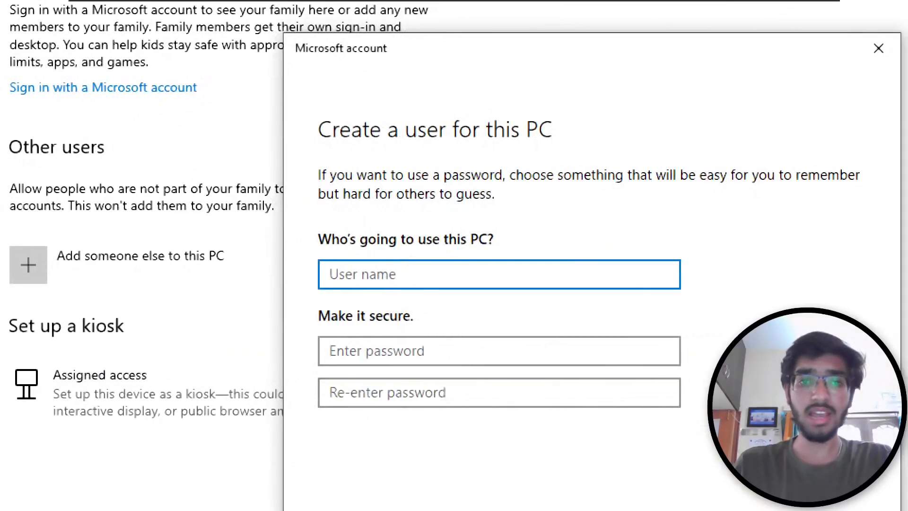
- Enter the user name User2 and type and confirm the account password
type("User1")
key("BackSpace")
type("2")
key("Tab")
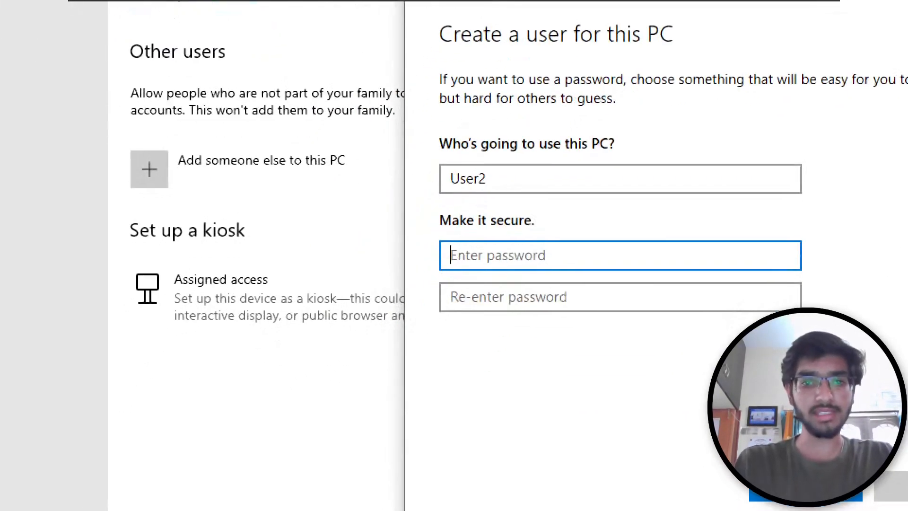
type("••••••••")
key("Tab")
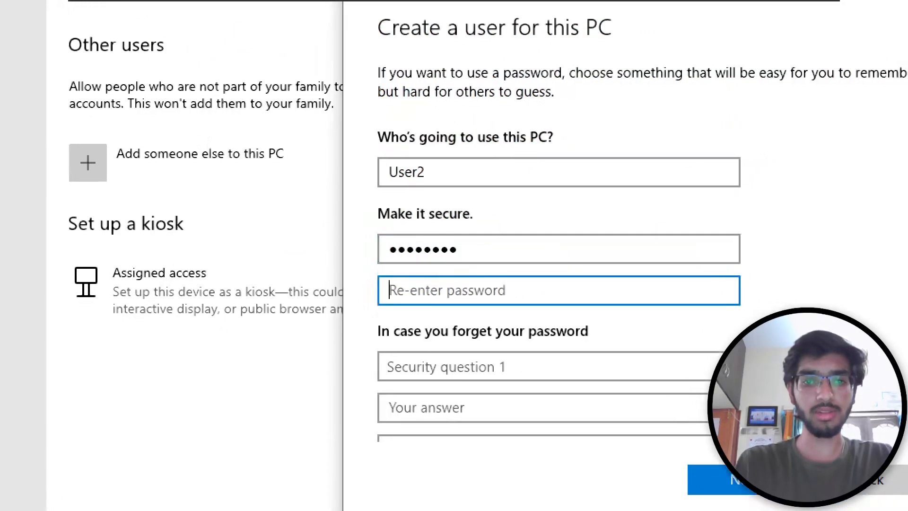
type("••••••••")
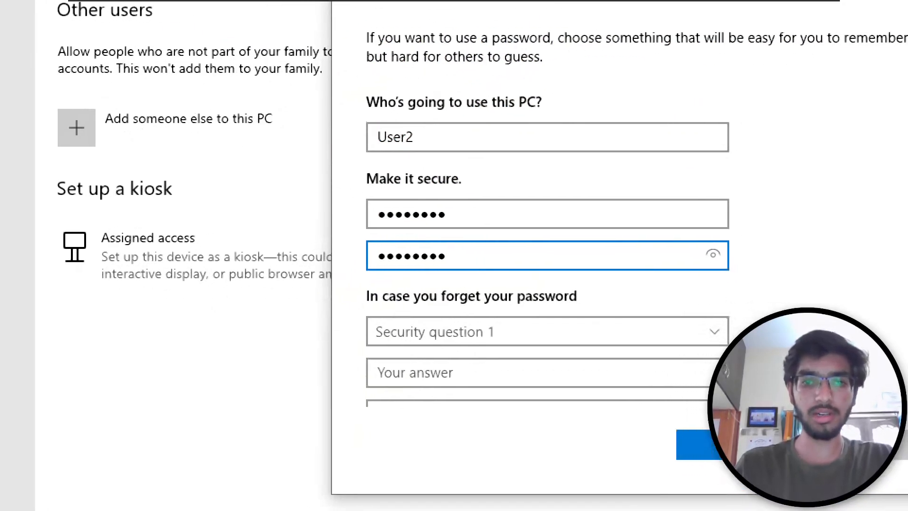
- Answer the pet's name, city of birth and childhood nickname security questions and finish creating User2
left_click(484, 342)
left_click(487, 351)
left_click(451, 370)
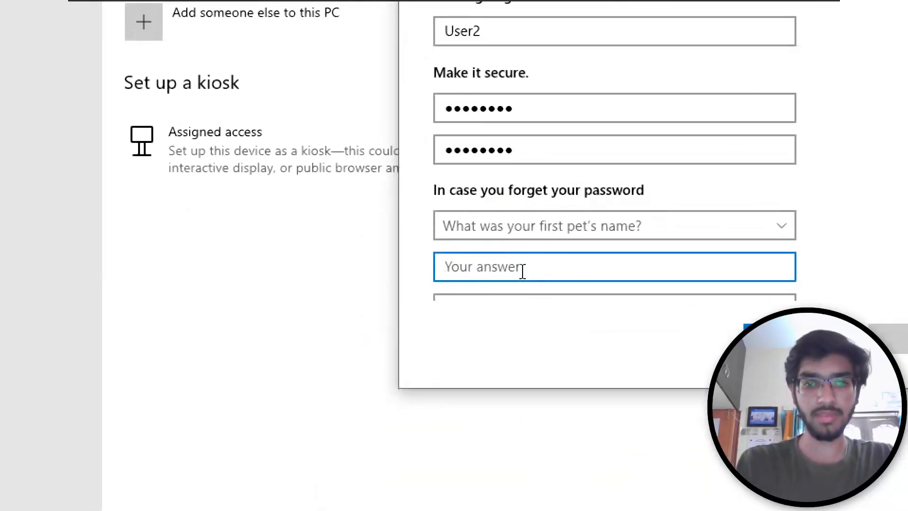
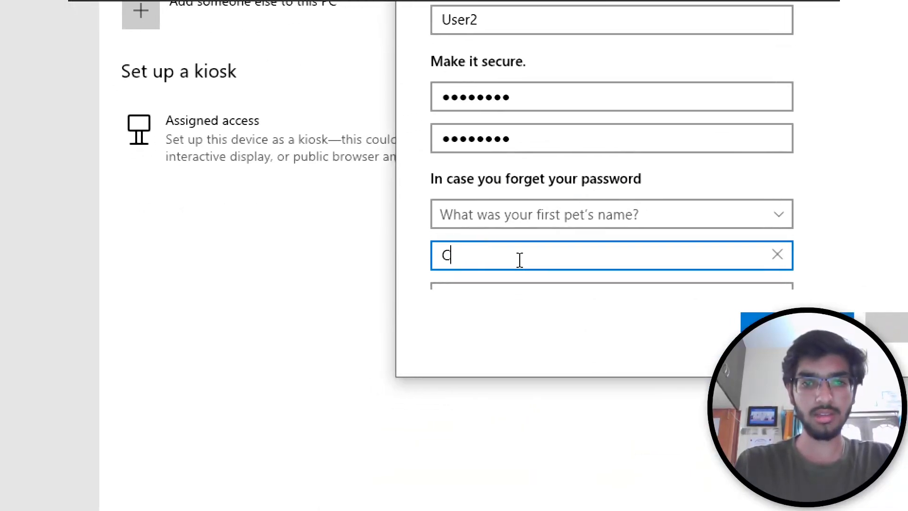
key("Tab")
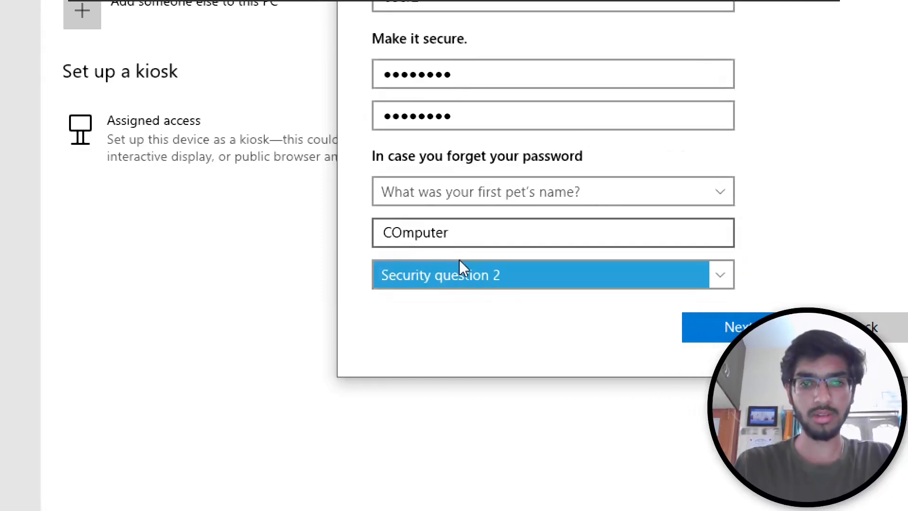
key("Down")
key("Tab")
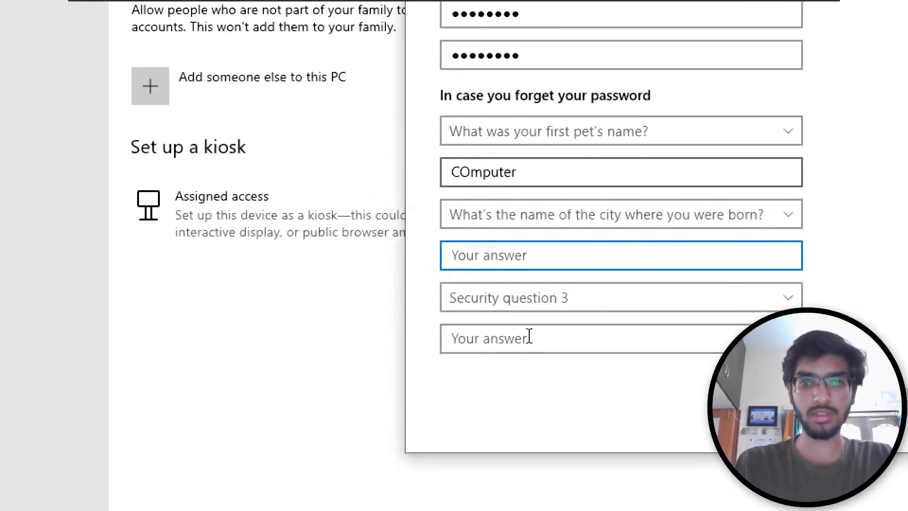
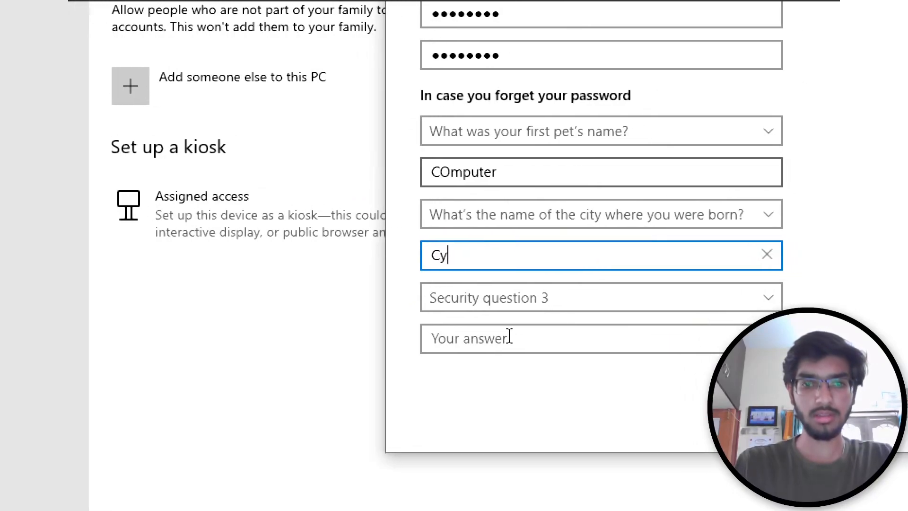
key("Tab")
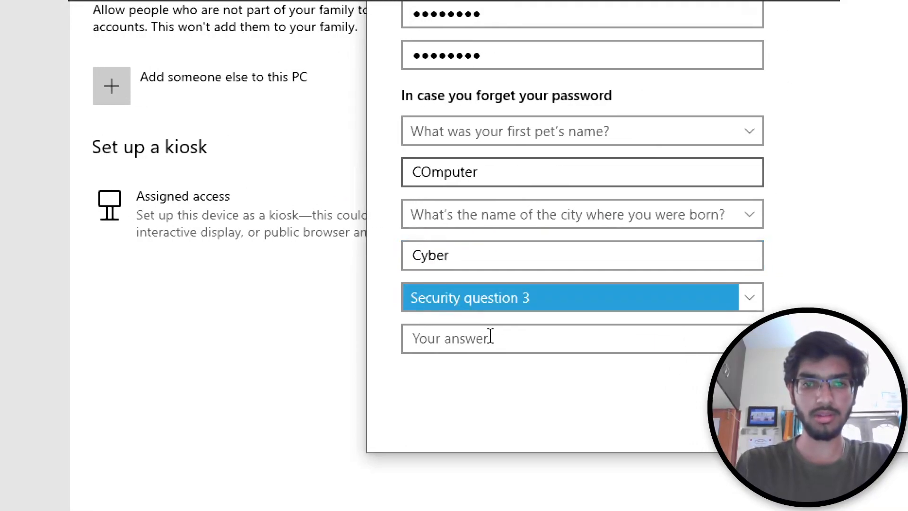
key("Down")
key("Tab")
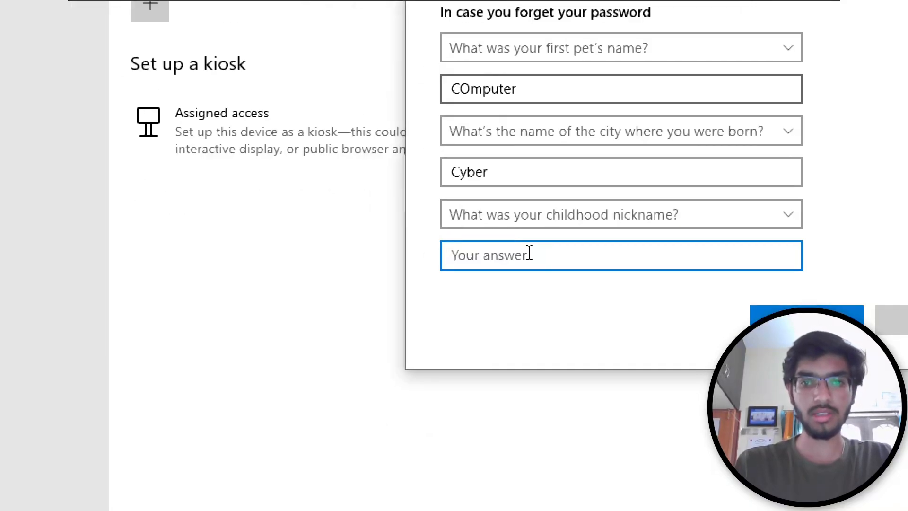
key("Tab")
key("Tab")
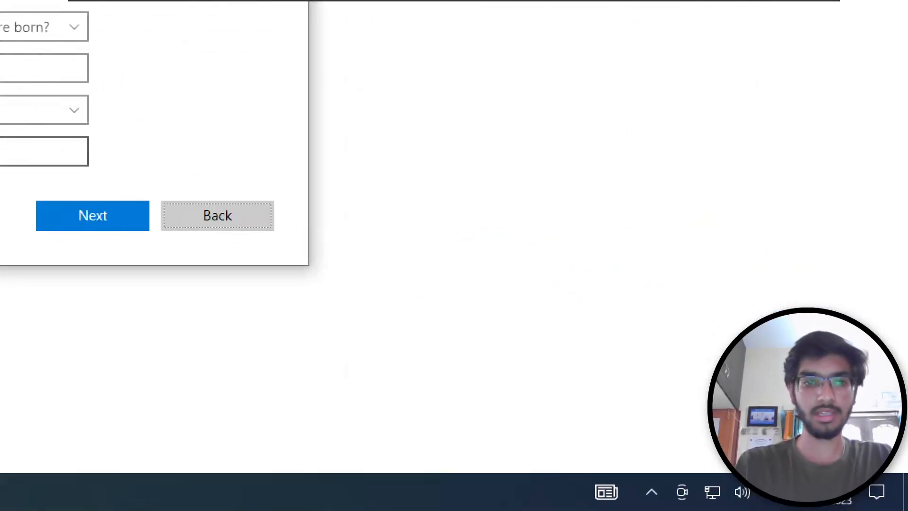
left_click(92, 215)
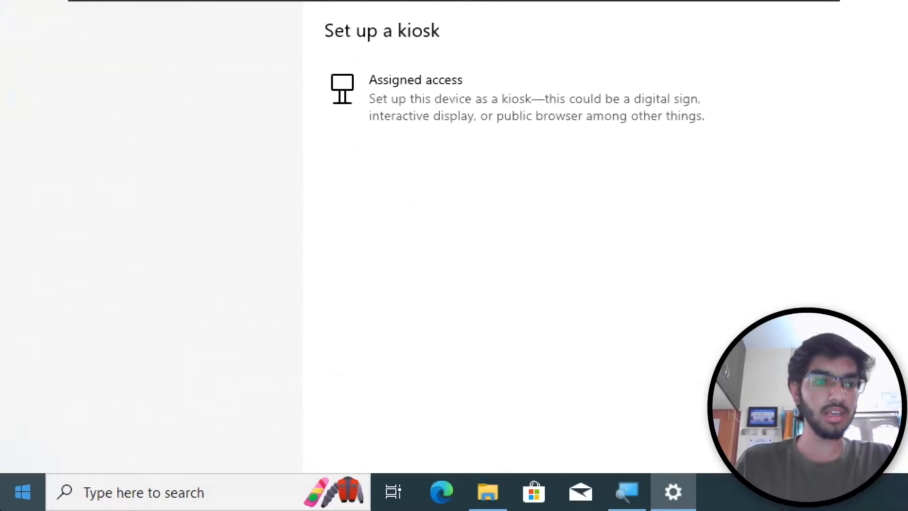
left_click(5, 501)
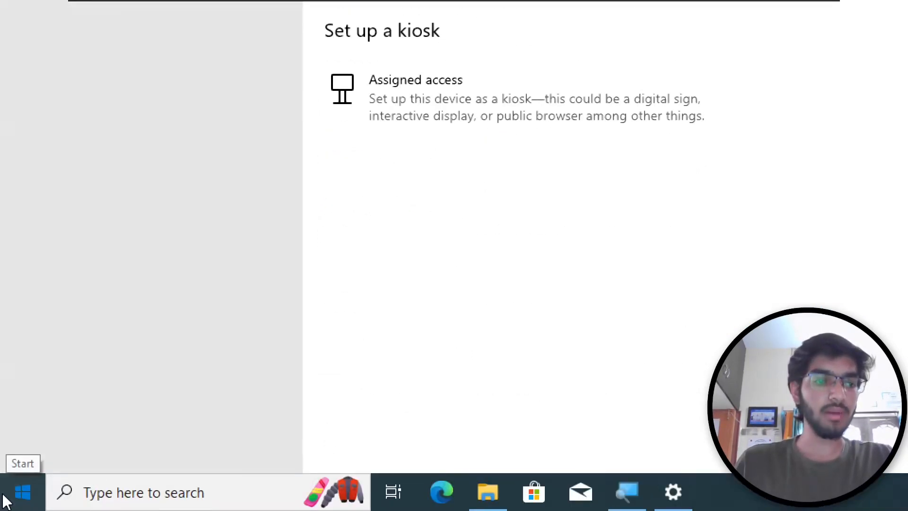
- Sign out and sign back in as User2 with its password
left_click(26, 266)
left_click(87, 175)
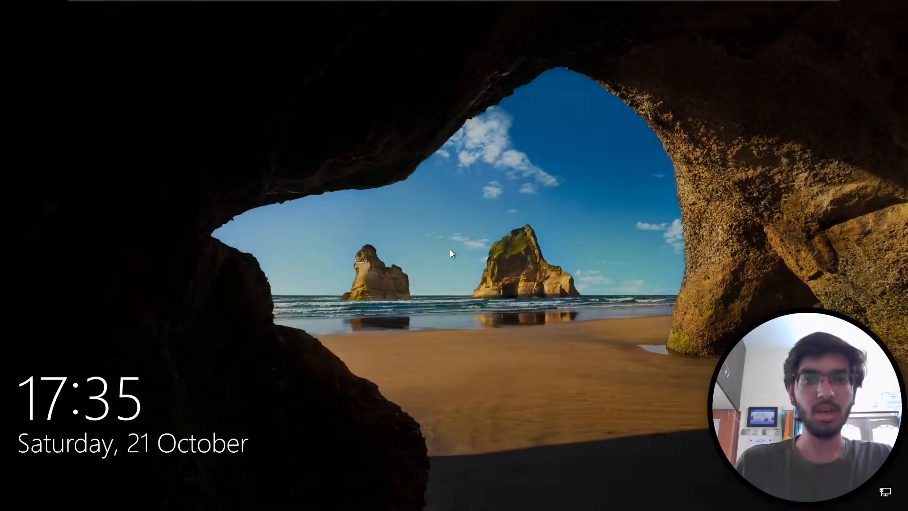
left_click(449, 253)
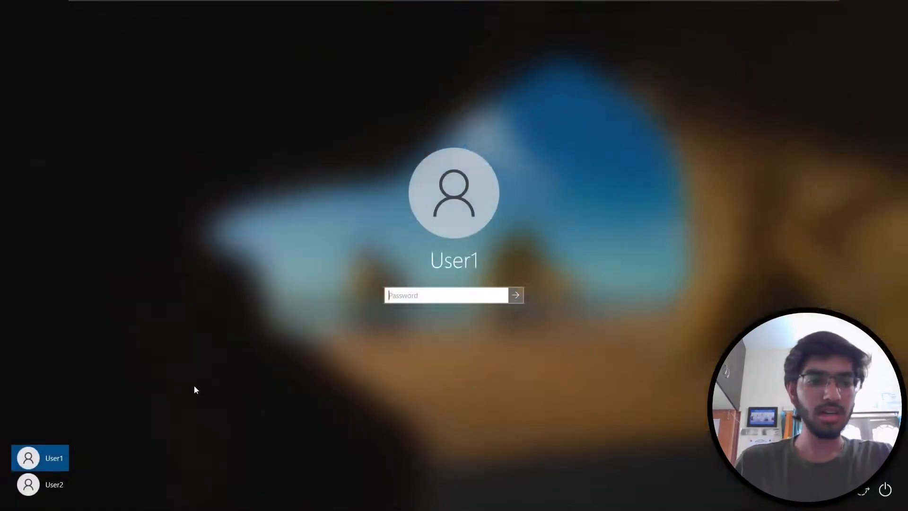
left_click(58, 483)
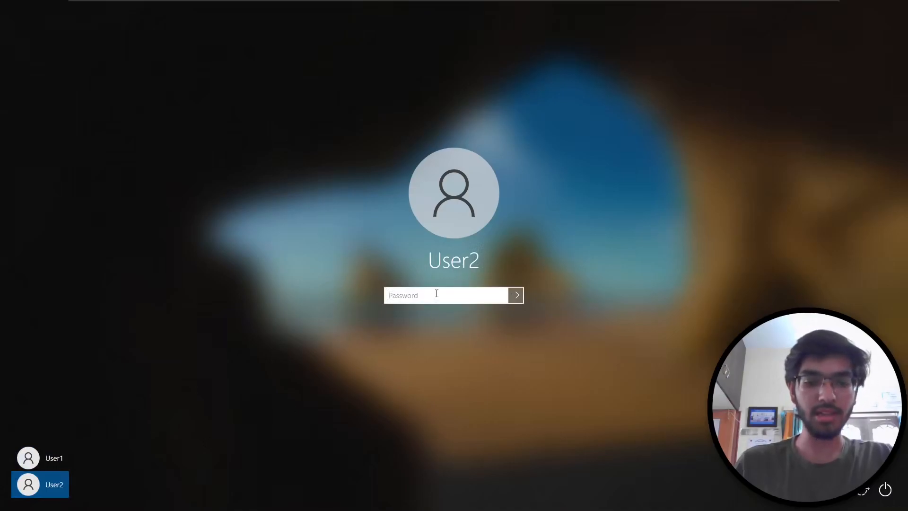
type("•••")
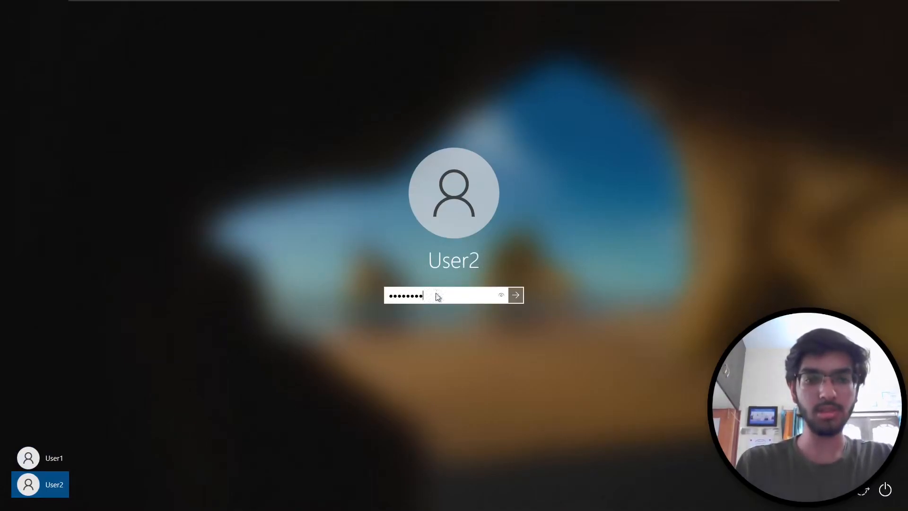
key("Return")
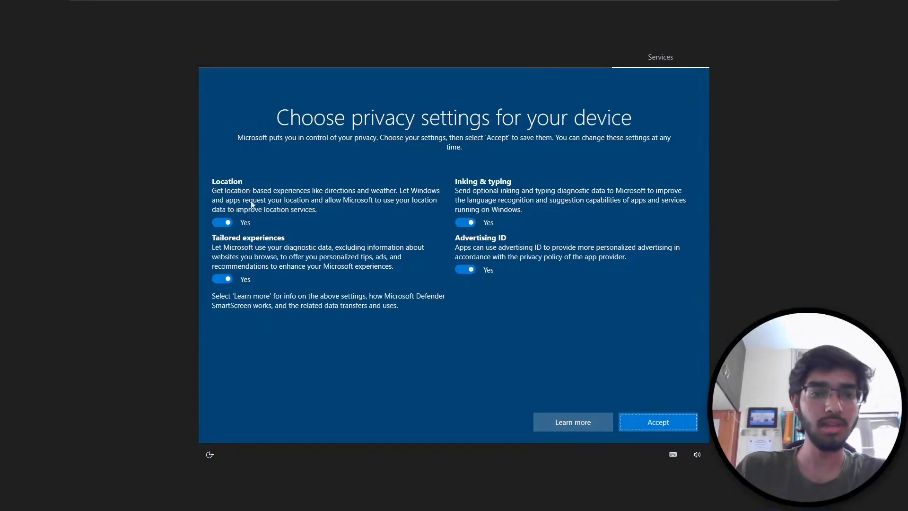
- Turn off location, inking diagnostics, advertising ID and tailored experiences, then accept the privacy settings
left_click(389, 221)
left_click(465, 222)
left_click(466, 260)
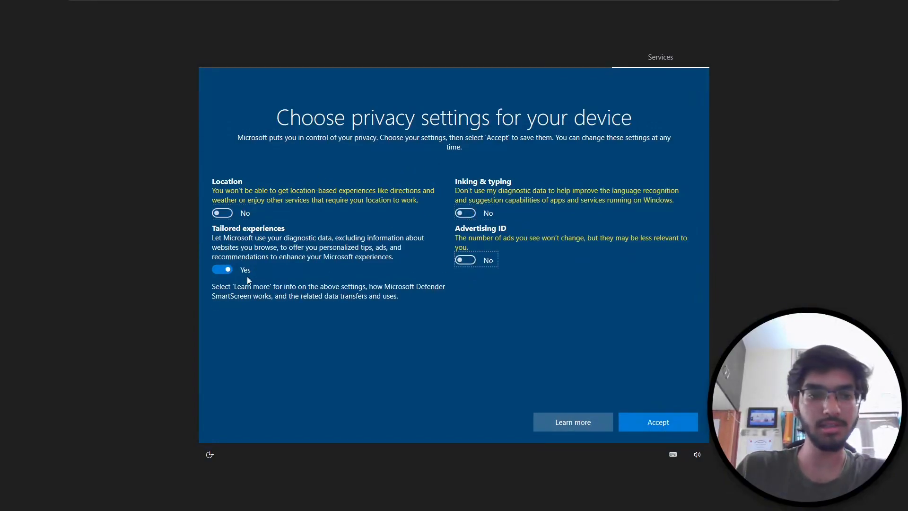
left_click(222, 270)
left_click(661, 419)
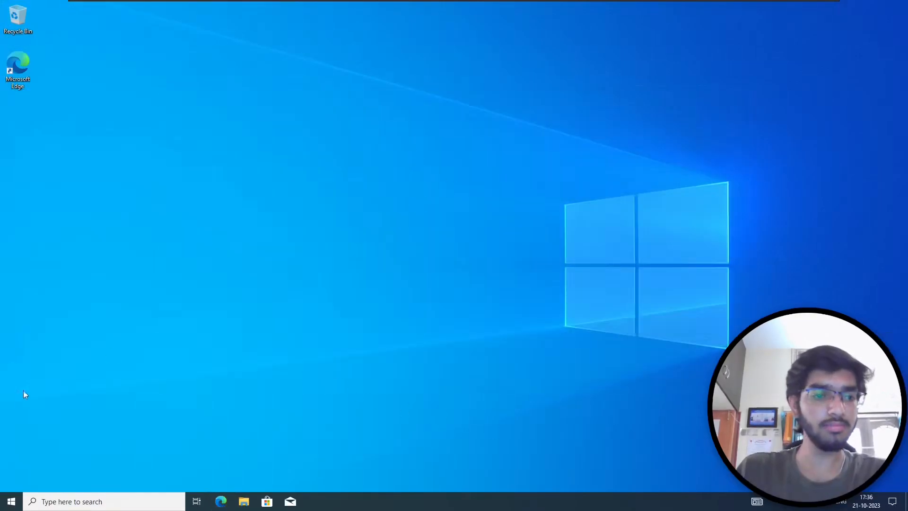
left_click(11, 501)
- Shut down the Windows 10 guest, then leave full screen and release input to the host
left_click(12, 480)
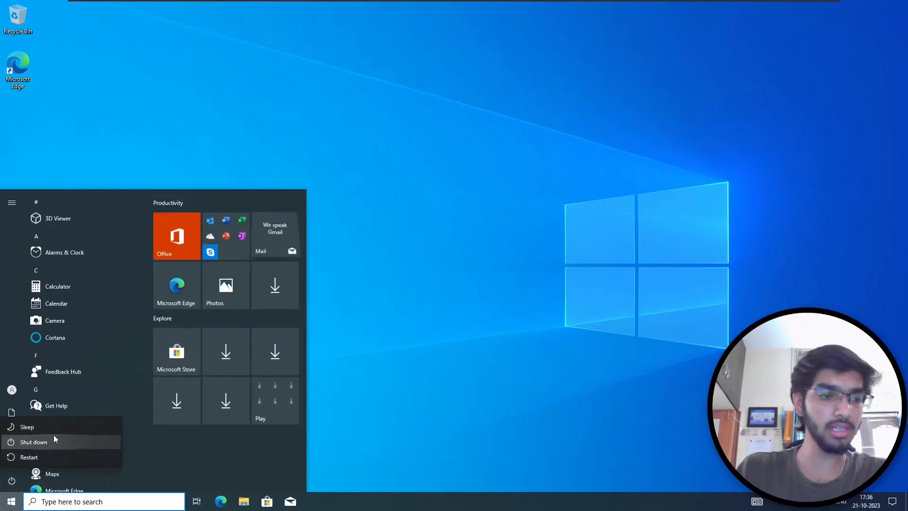
left_click(55, 442)
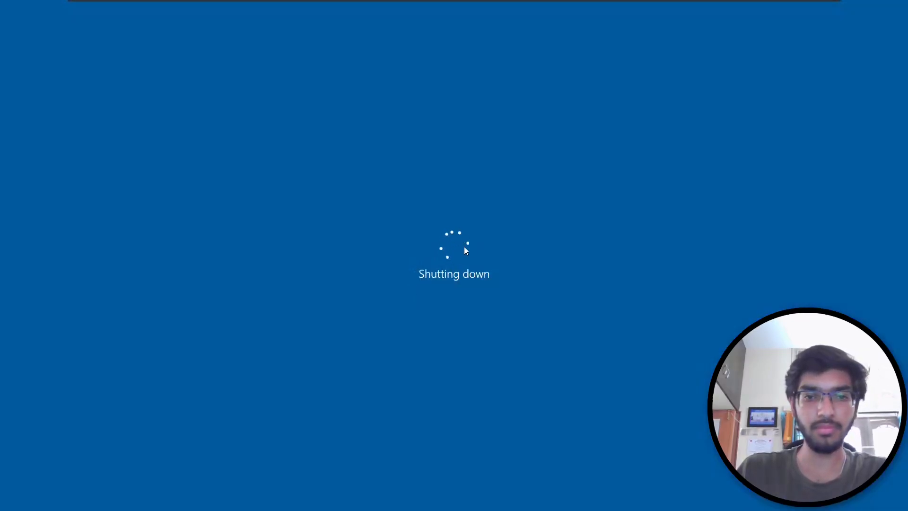
key("ctrl+alt+Return")
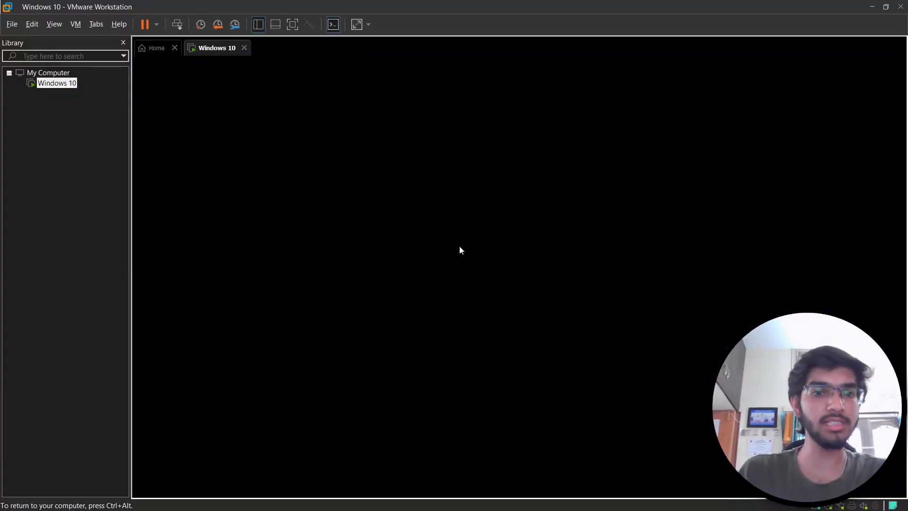
key("ctrl+alt")
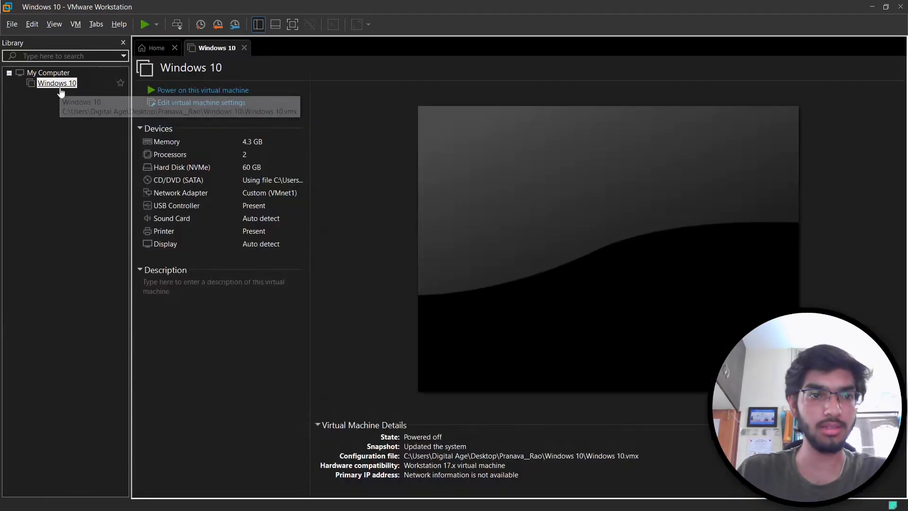
right_click(58, 86)
- In the Snapshot Manager, take a snapshot named 'Installed A new User'
mouse_move(106, 235)
left_click(312, 265)
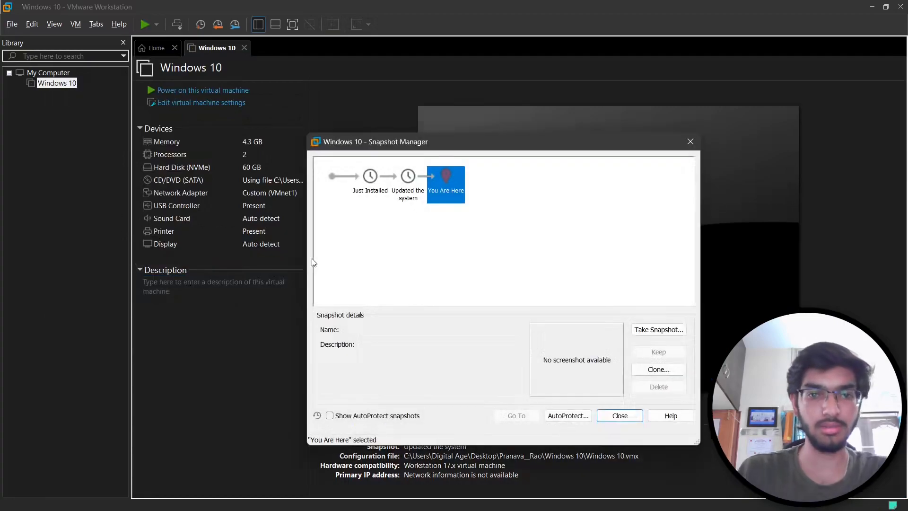
left_click(669, 334)
type("Installed A new User")
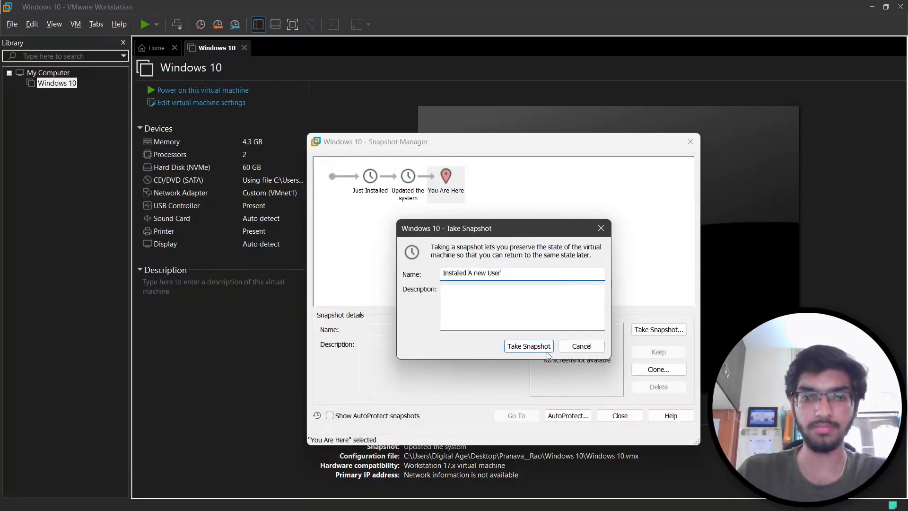
key("Return")
left_click(690, 141)
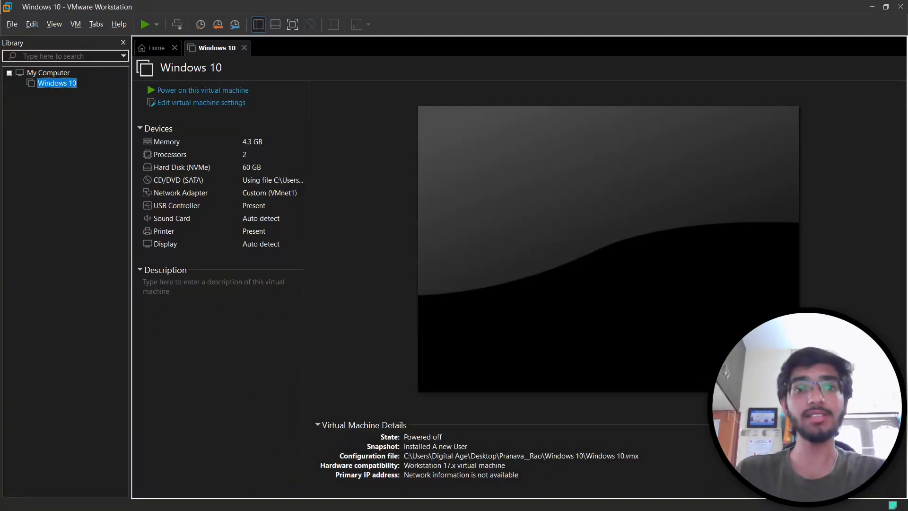